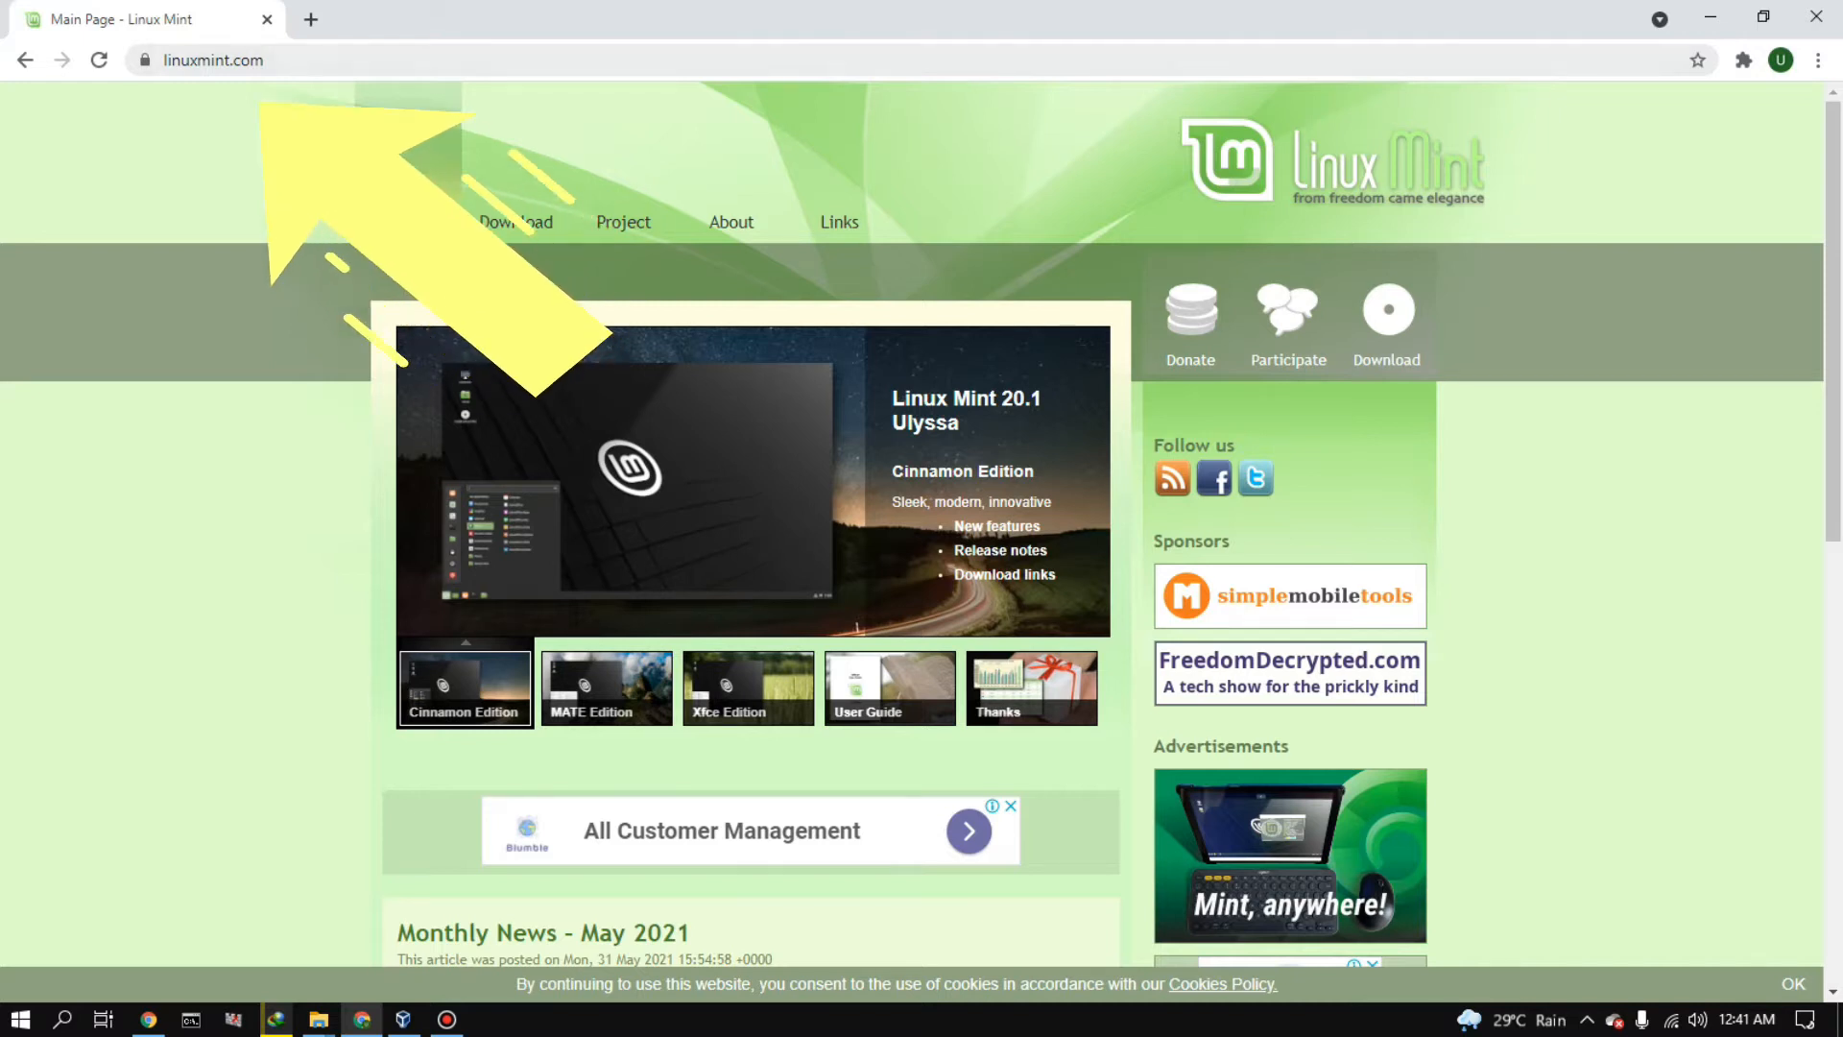
- Open the Linux Mint 20.1 download page and find its list of edition download links
{"action": "left_click", "coordinate": [515, 222]}
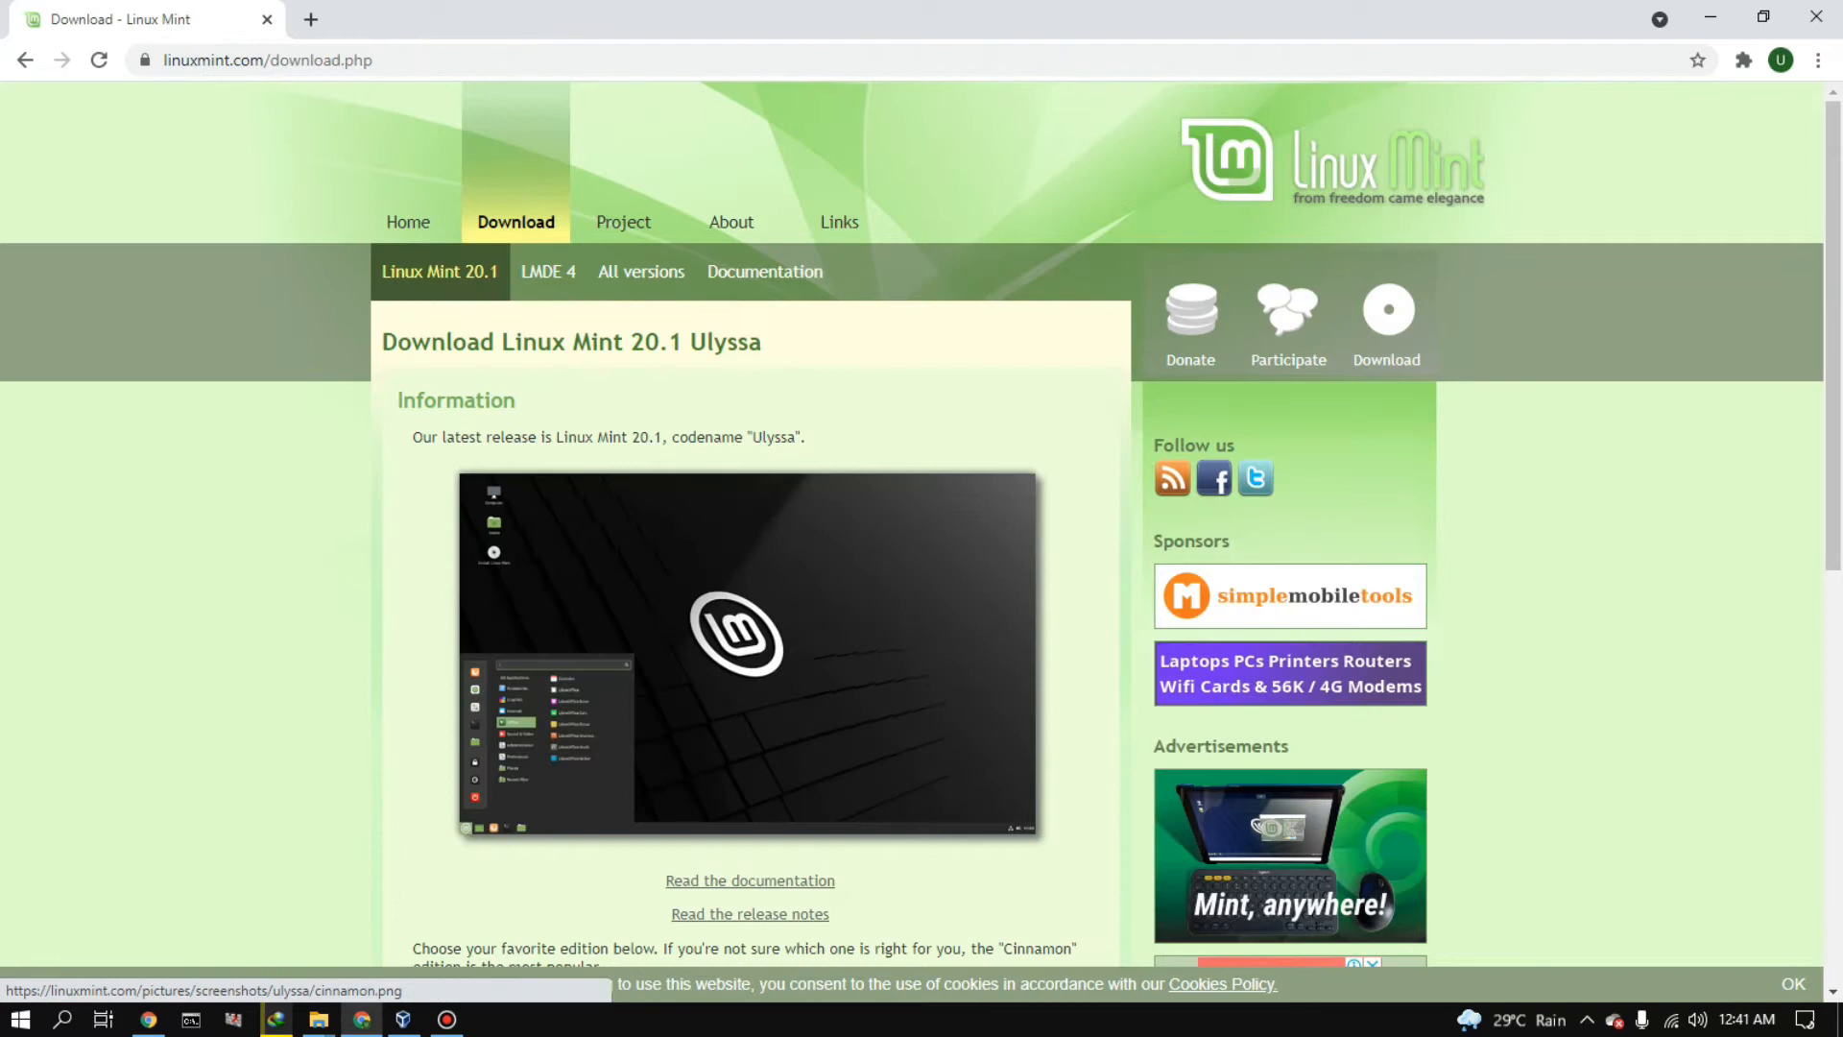
{"action": "scroll", "coordinate": [470, 638], "scroll_direction": "down", "scroll_amount": 5}
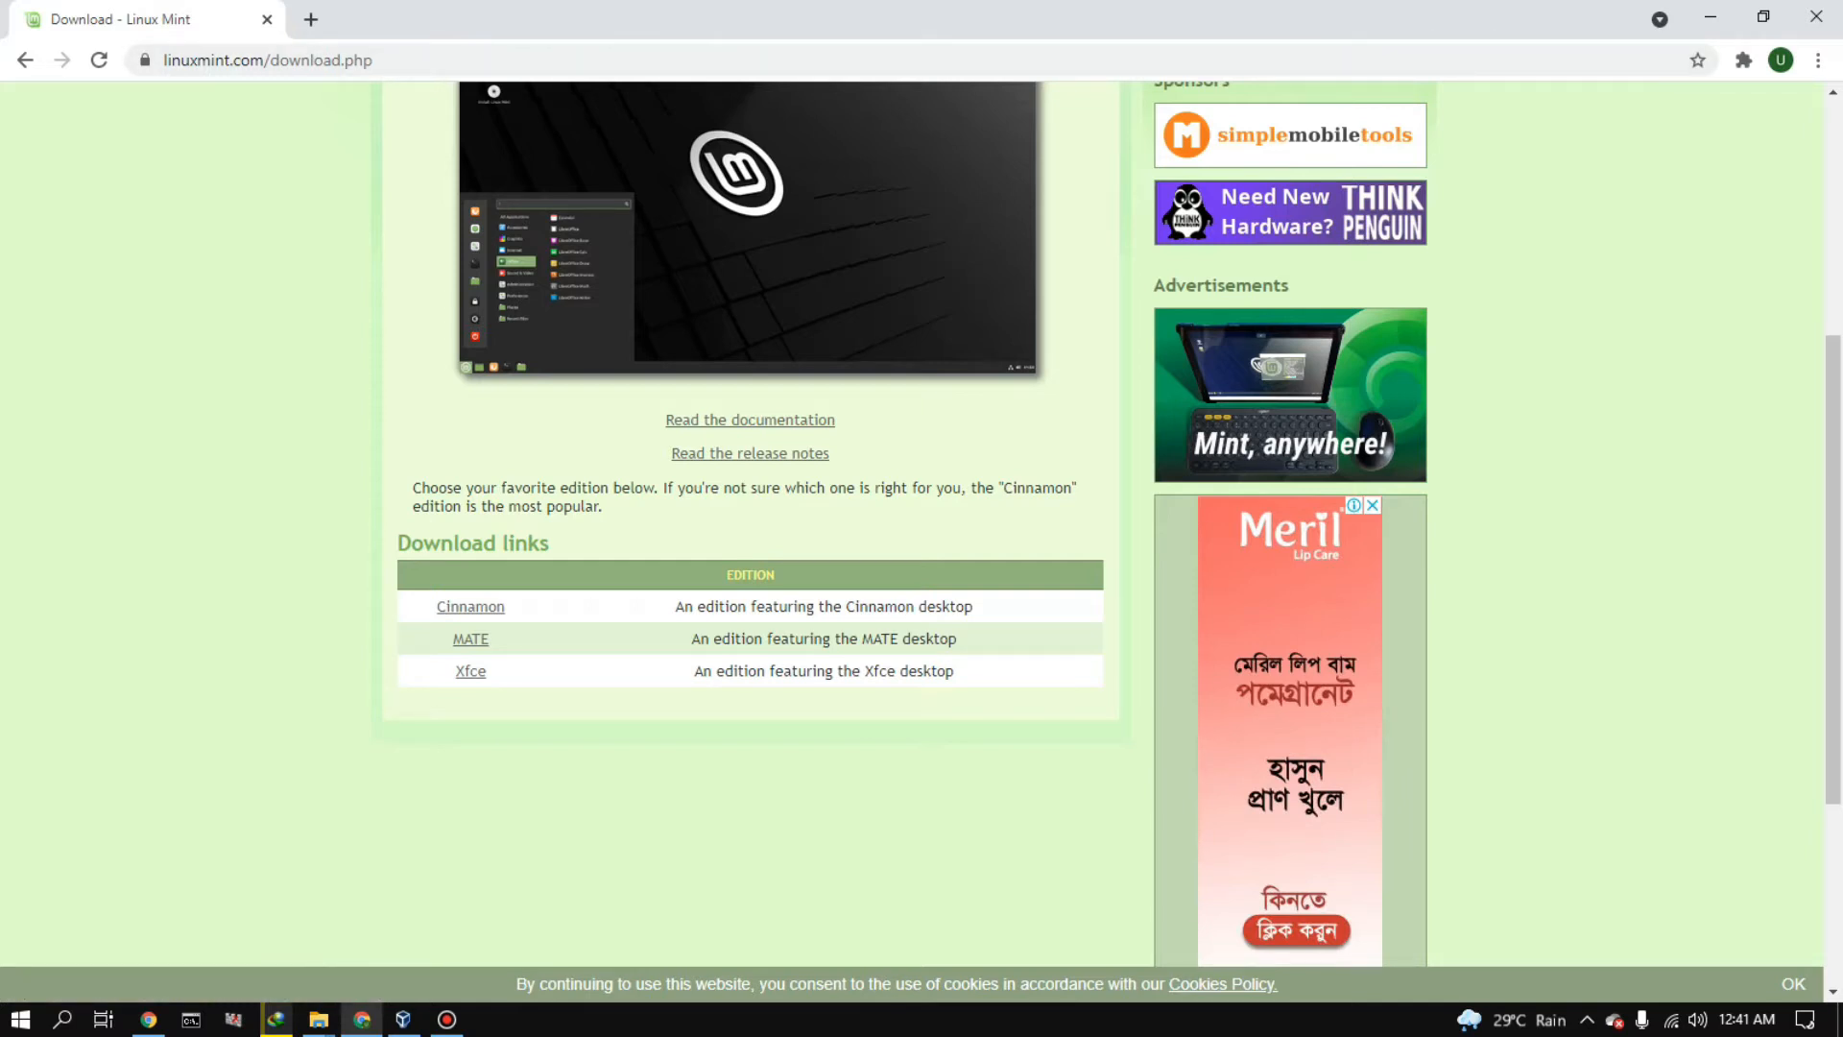
- Search Google for "desktop environment linux" in a separate browser tab
{"action": "left_click", "coordinate": [311, 20]}
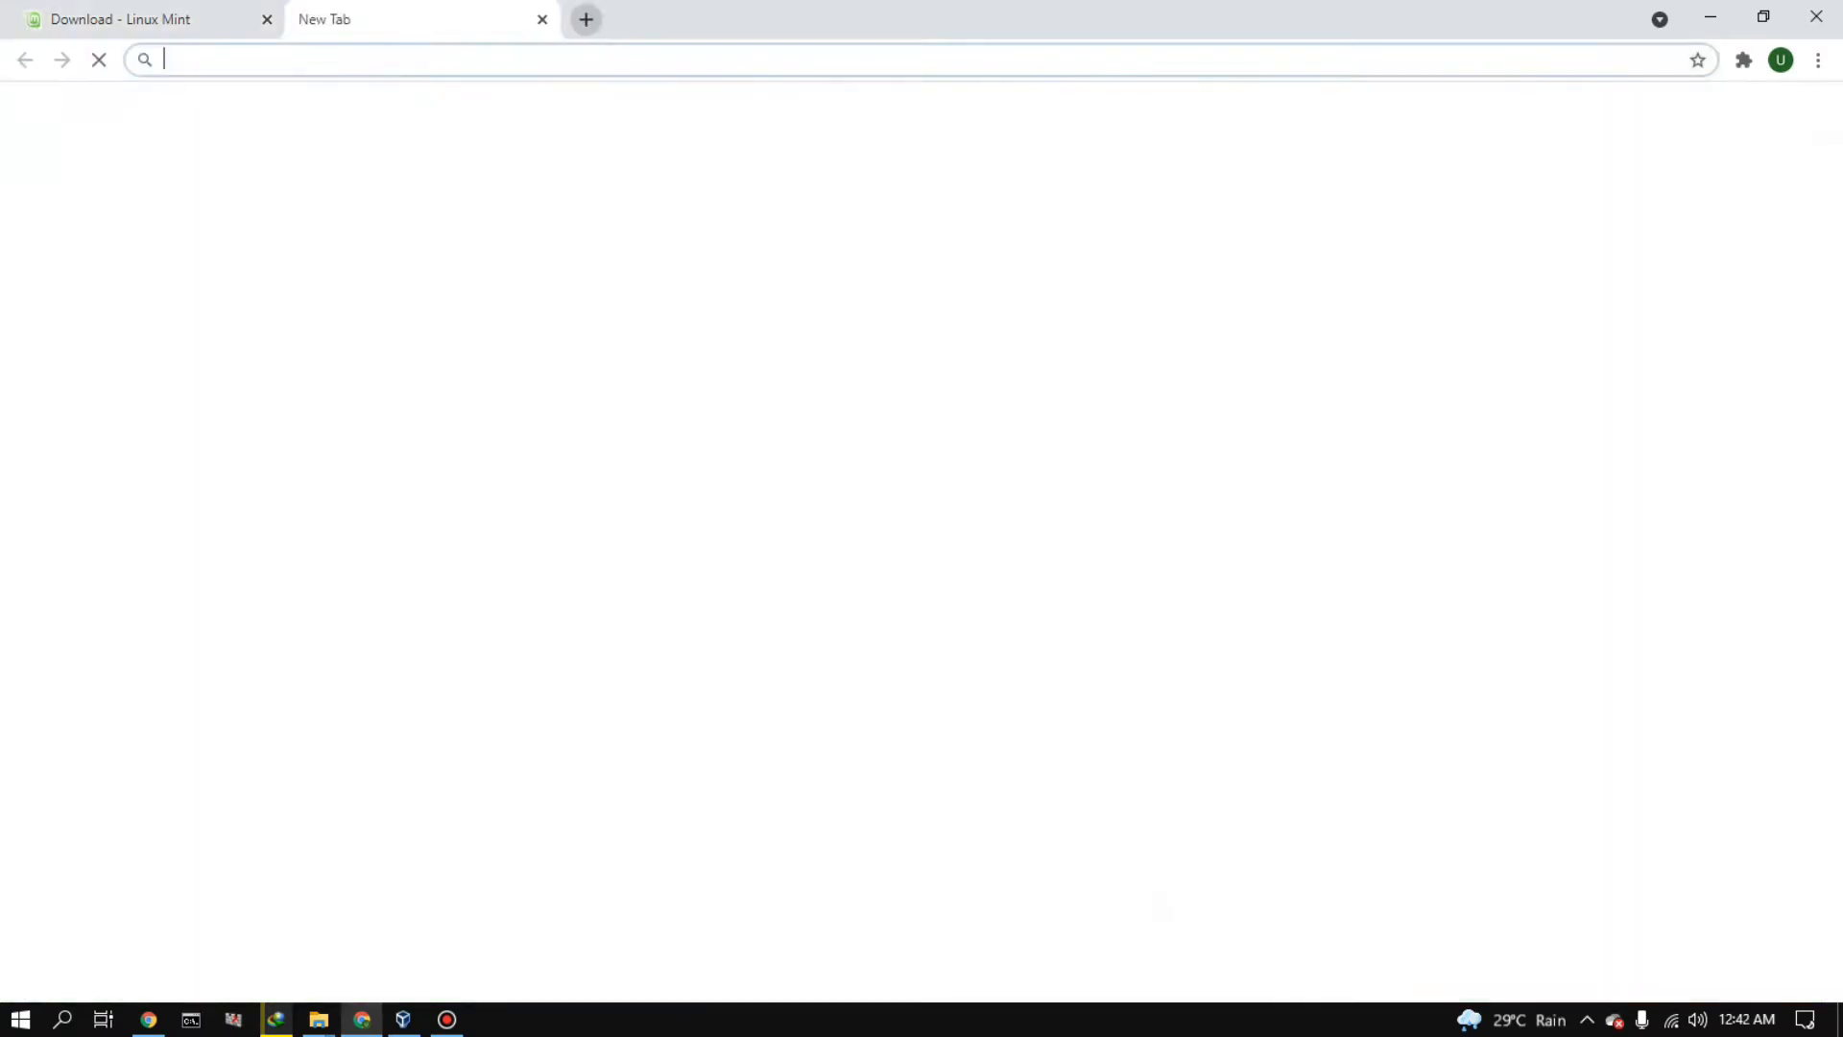
{"action": "type", "text": "desktop environment linux"}
{"action": "key", "text": "Return"}
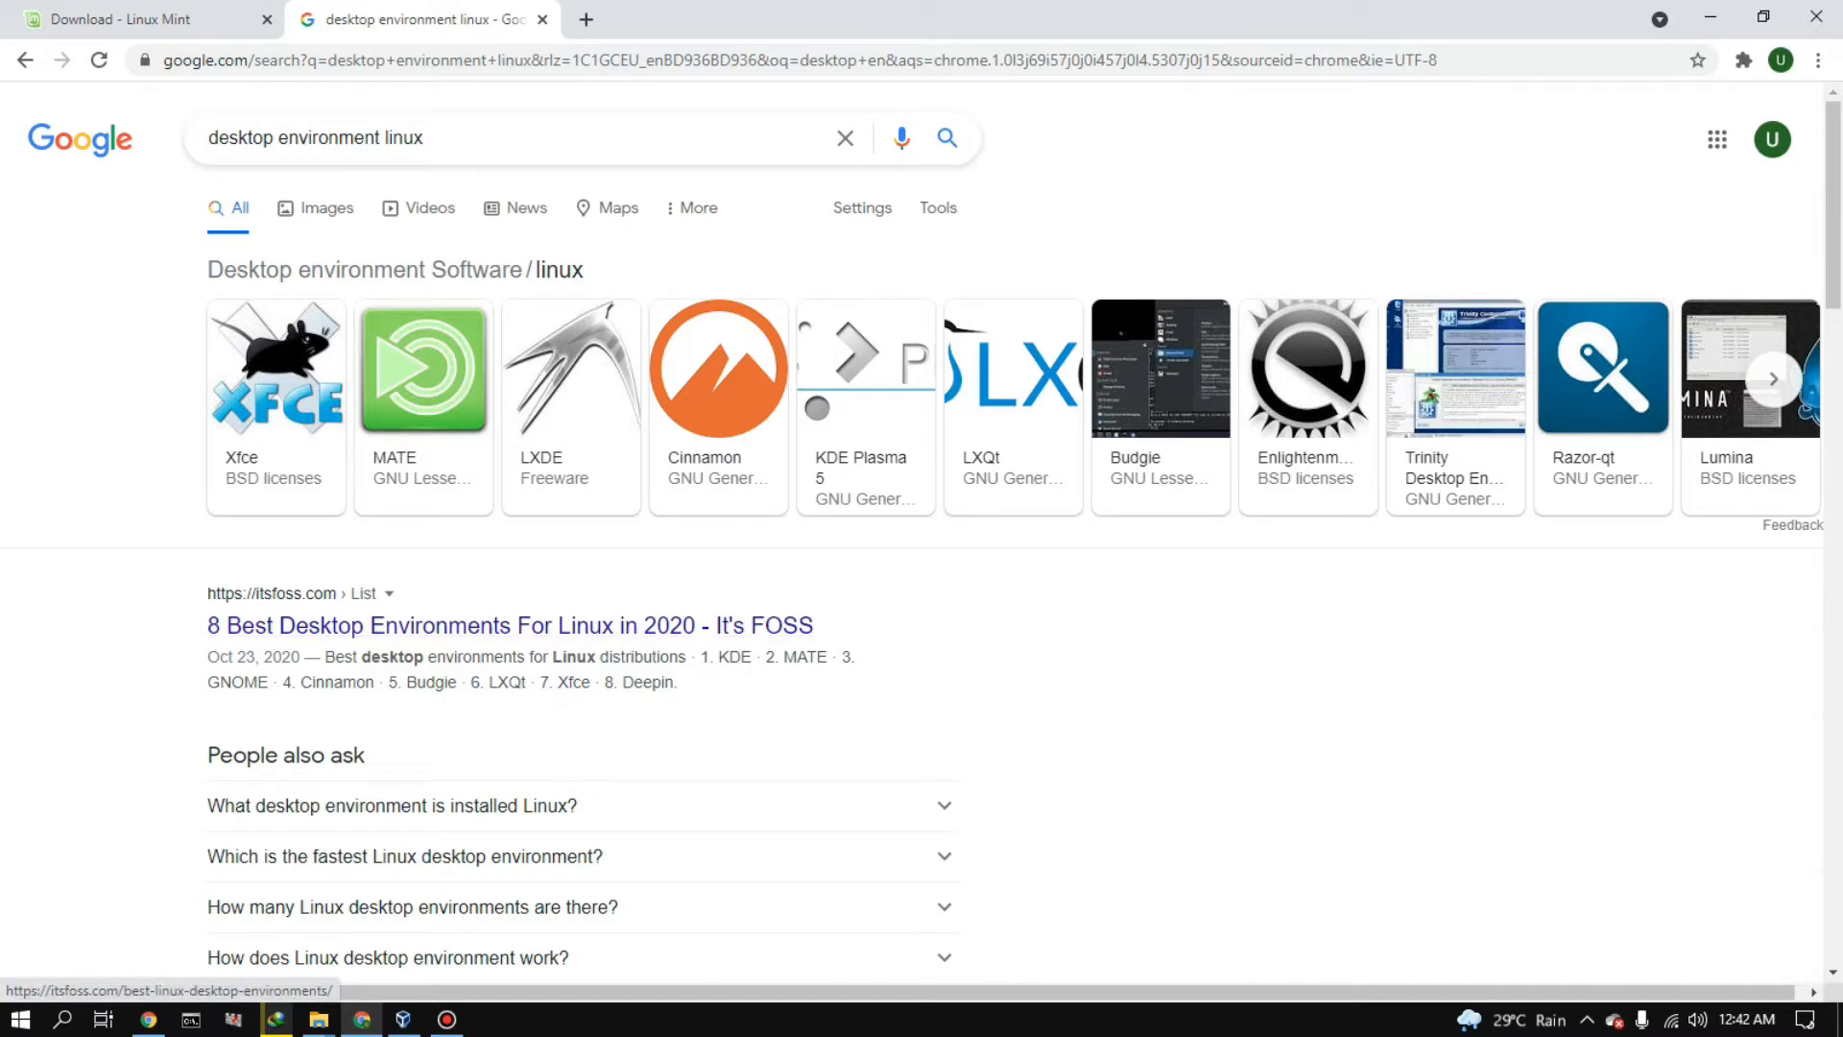
- Return to the Linux Mint download page, open the Cinnamon edition and review its download mirrors
{"action": "left_click", "coordinate": [144, 20]}
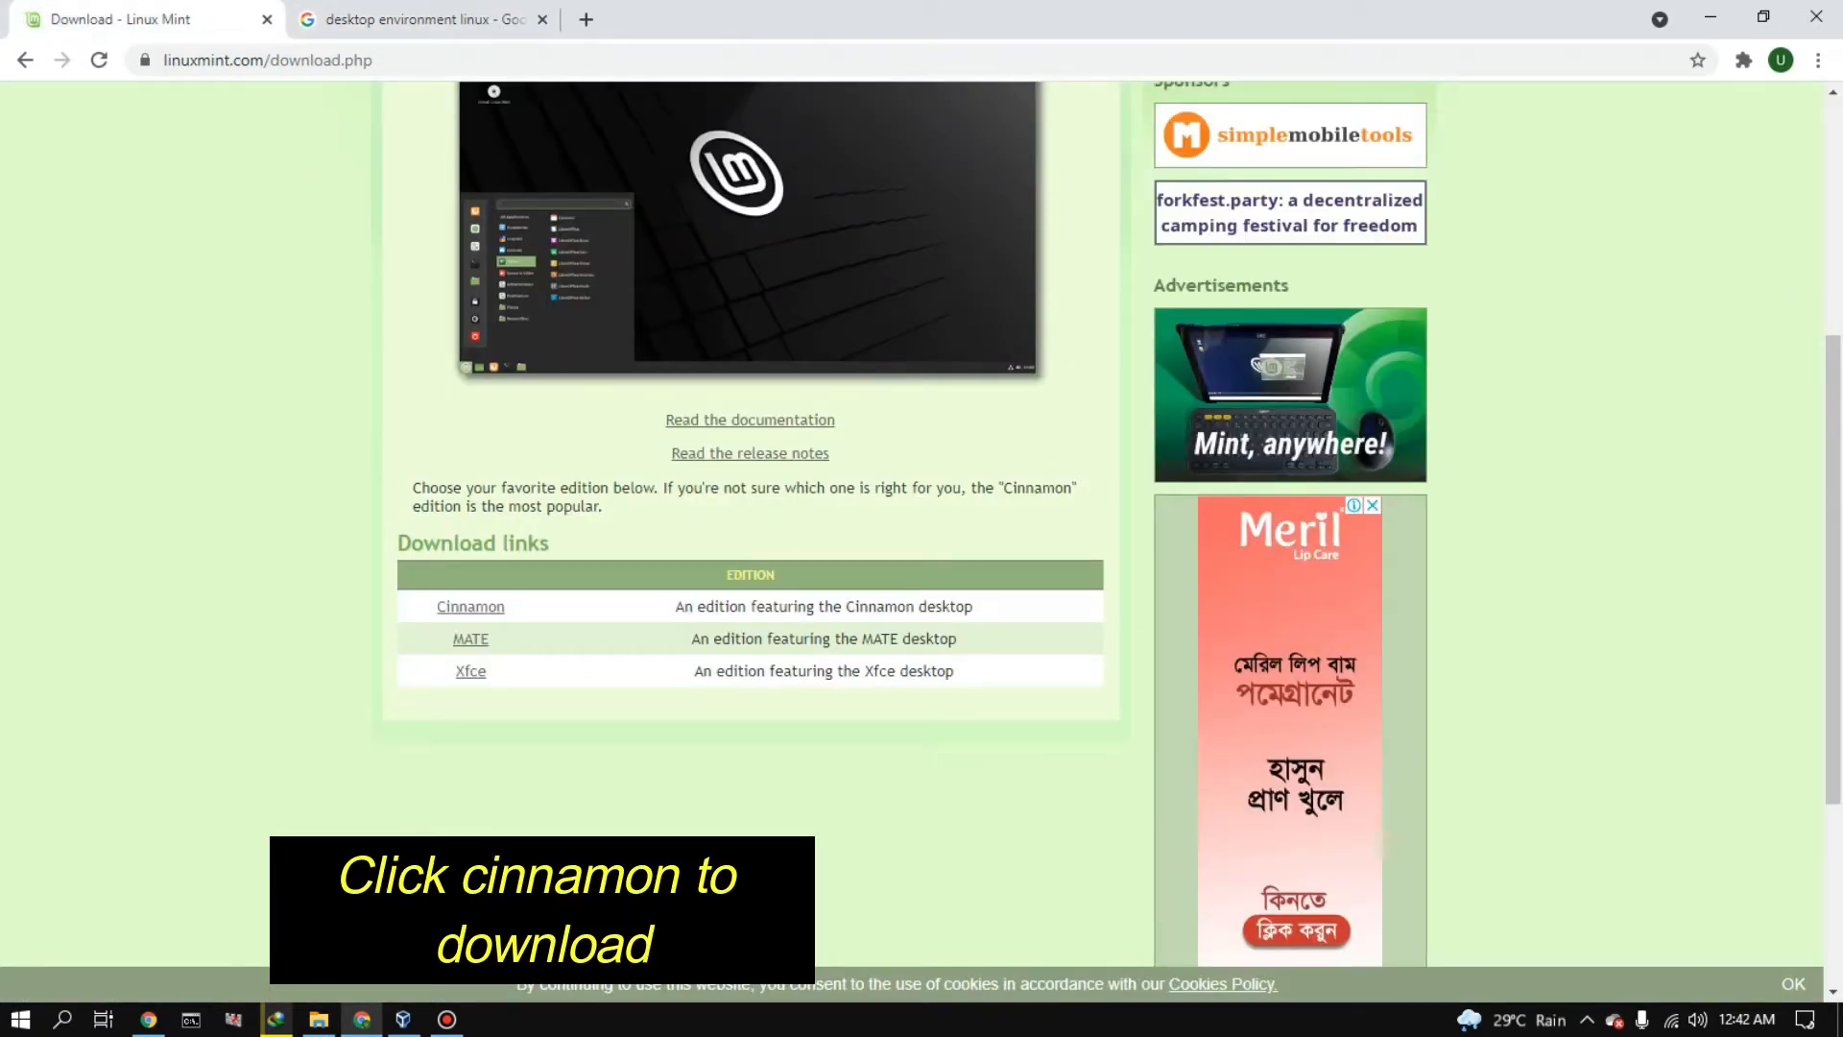
{"action": "scroll", "coordinate": [748, 652], "scroll_direction": "up", "scroll_amount": 5}
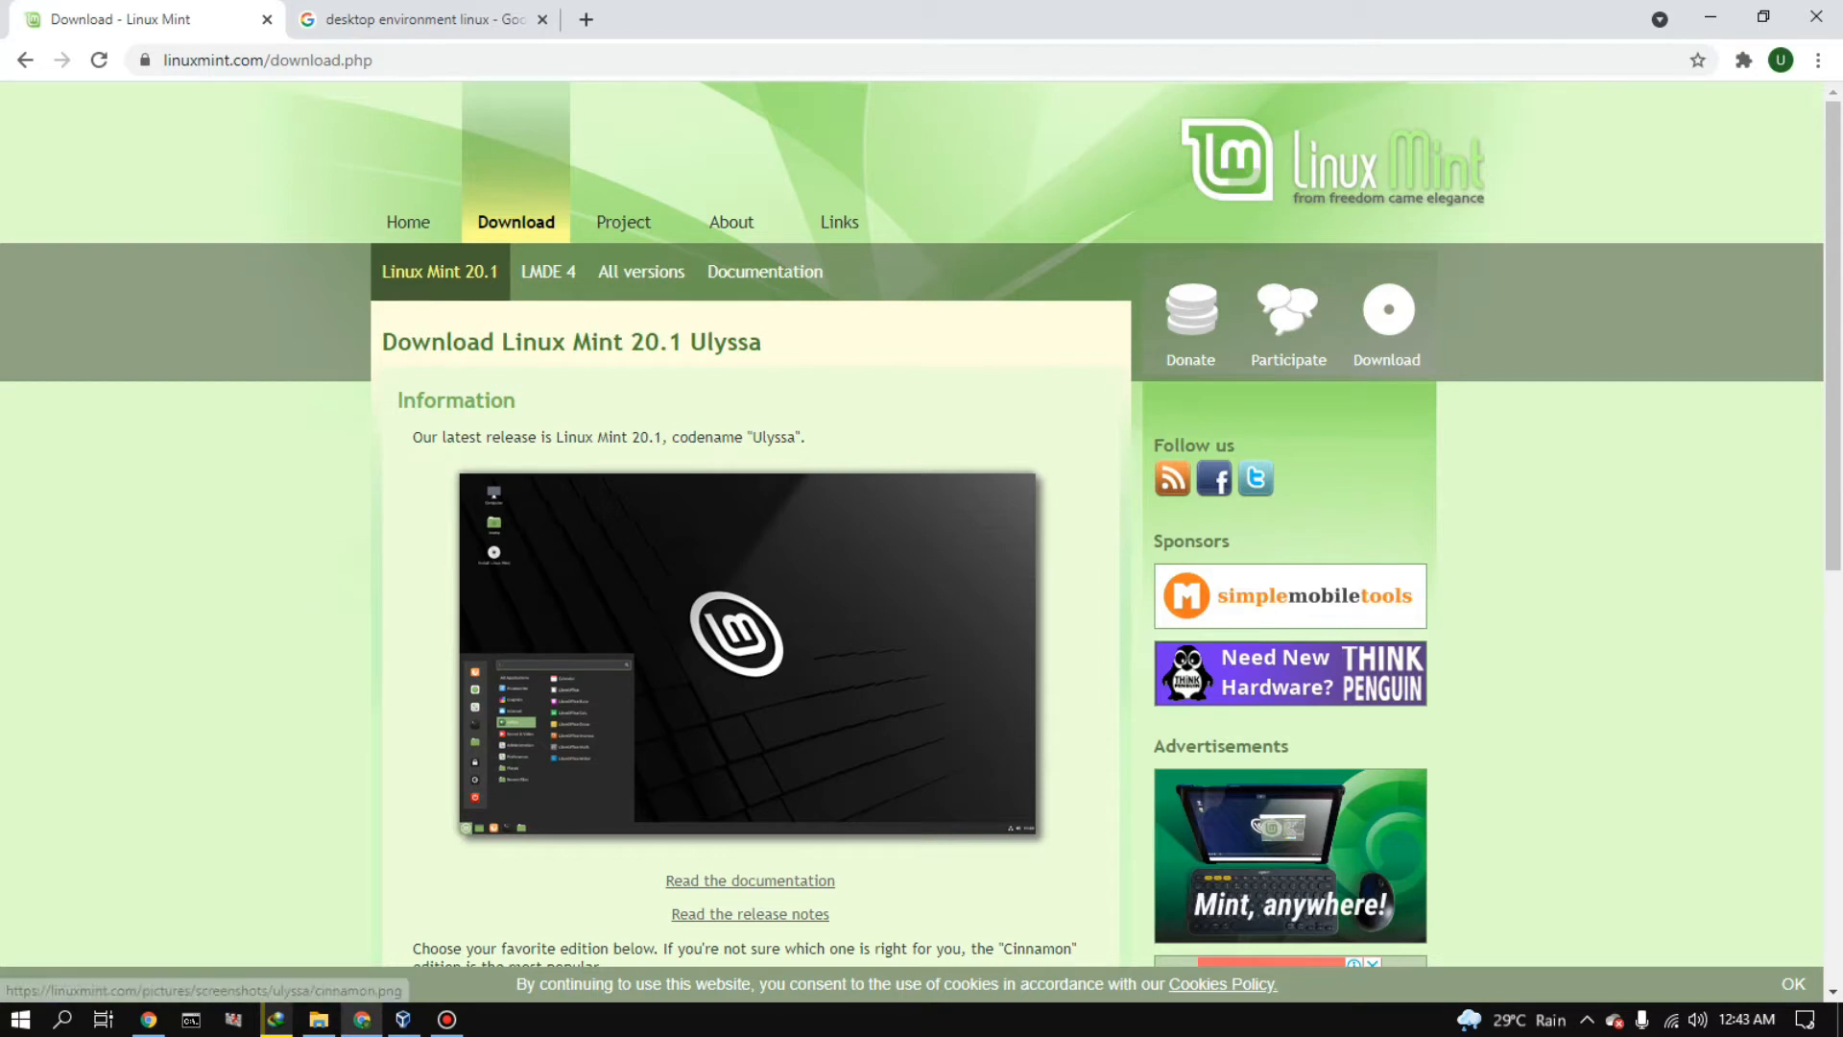
{"action": "scroll", "coordinate": [921, 524], "scroll_direction": "down", "scroll_amount": 8}
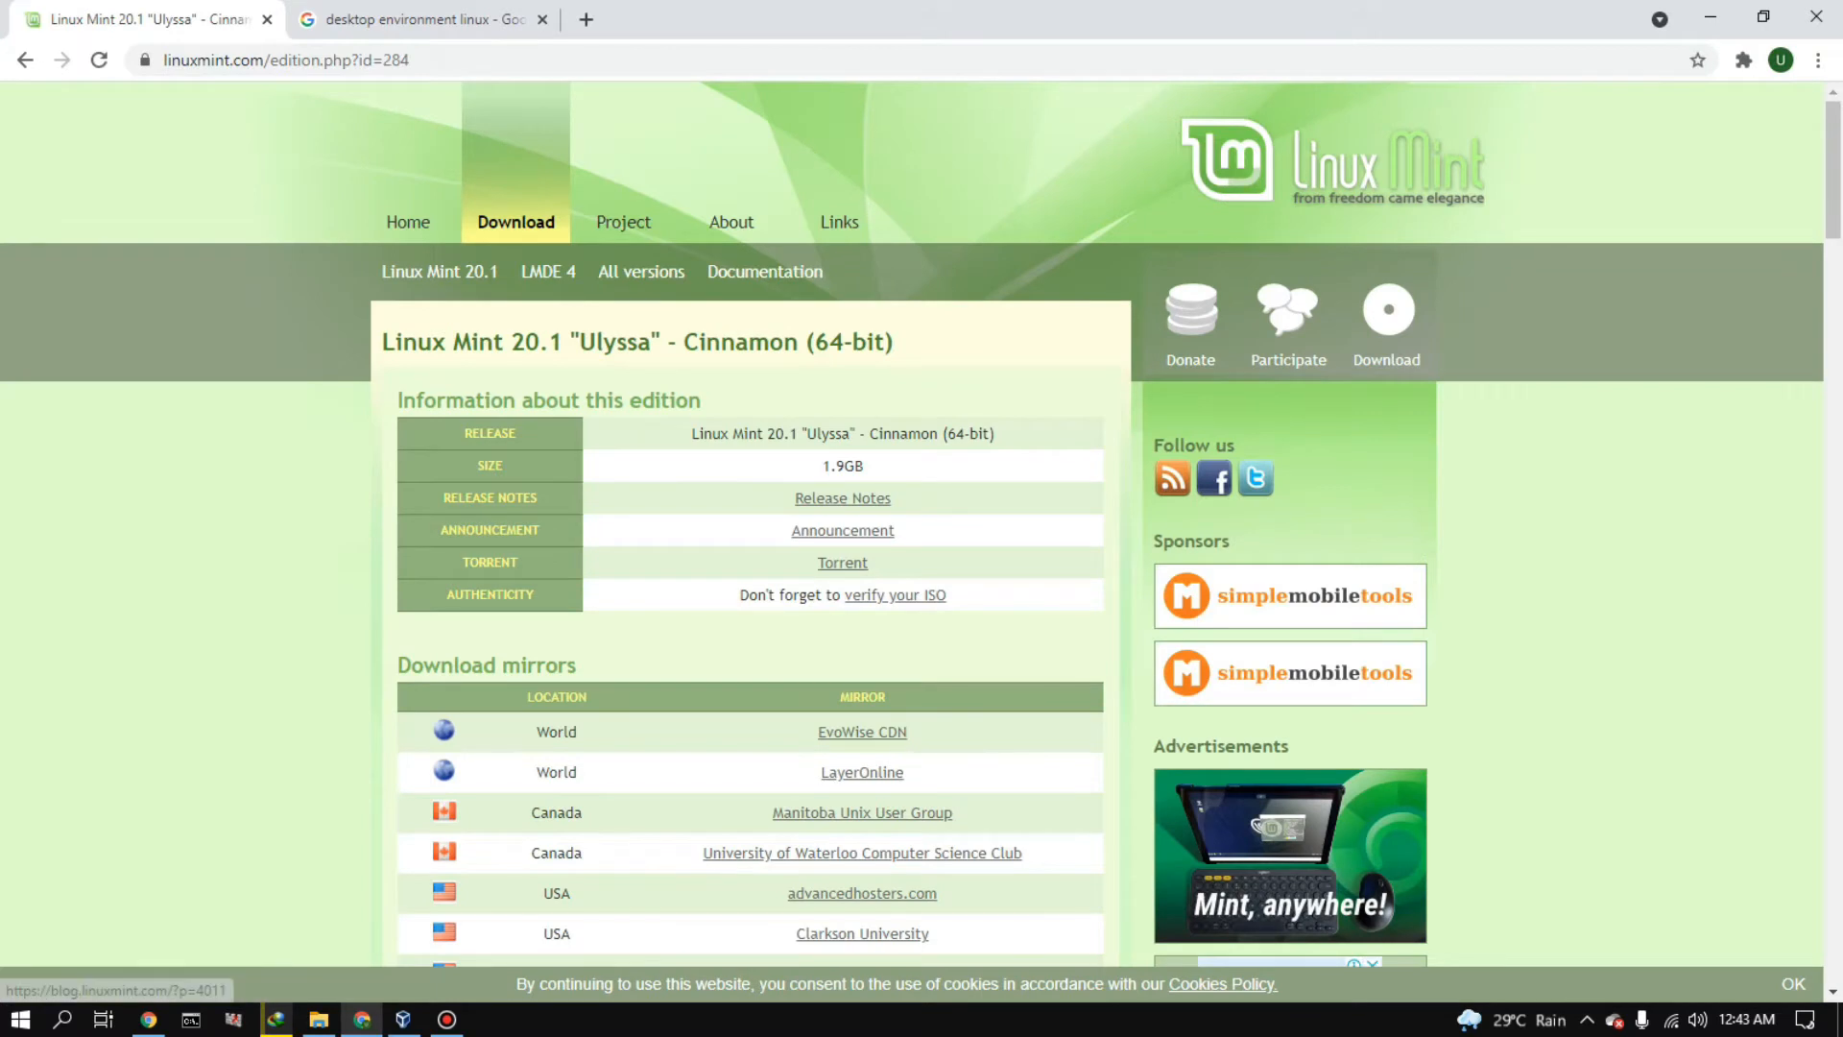
{"action": "scroll", "coordinate": [922, 541], "scroll_direction": "down", "scroll_amount": 5}
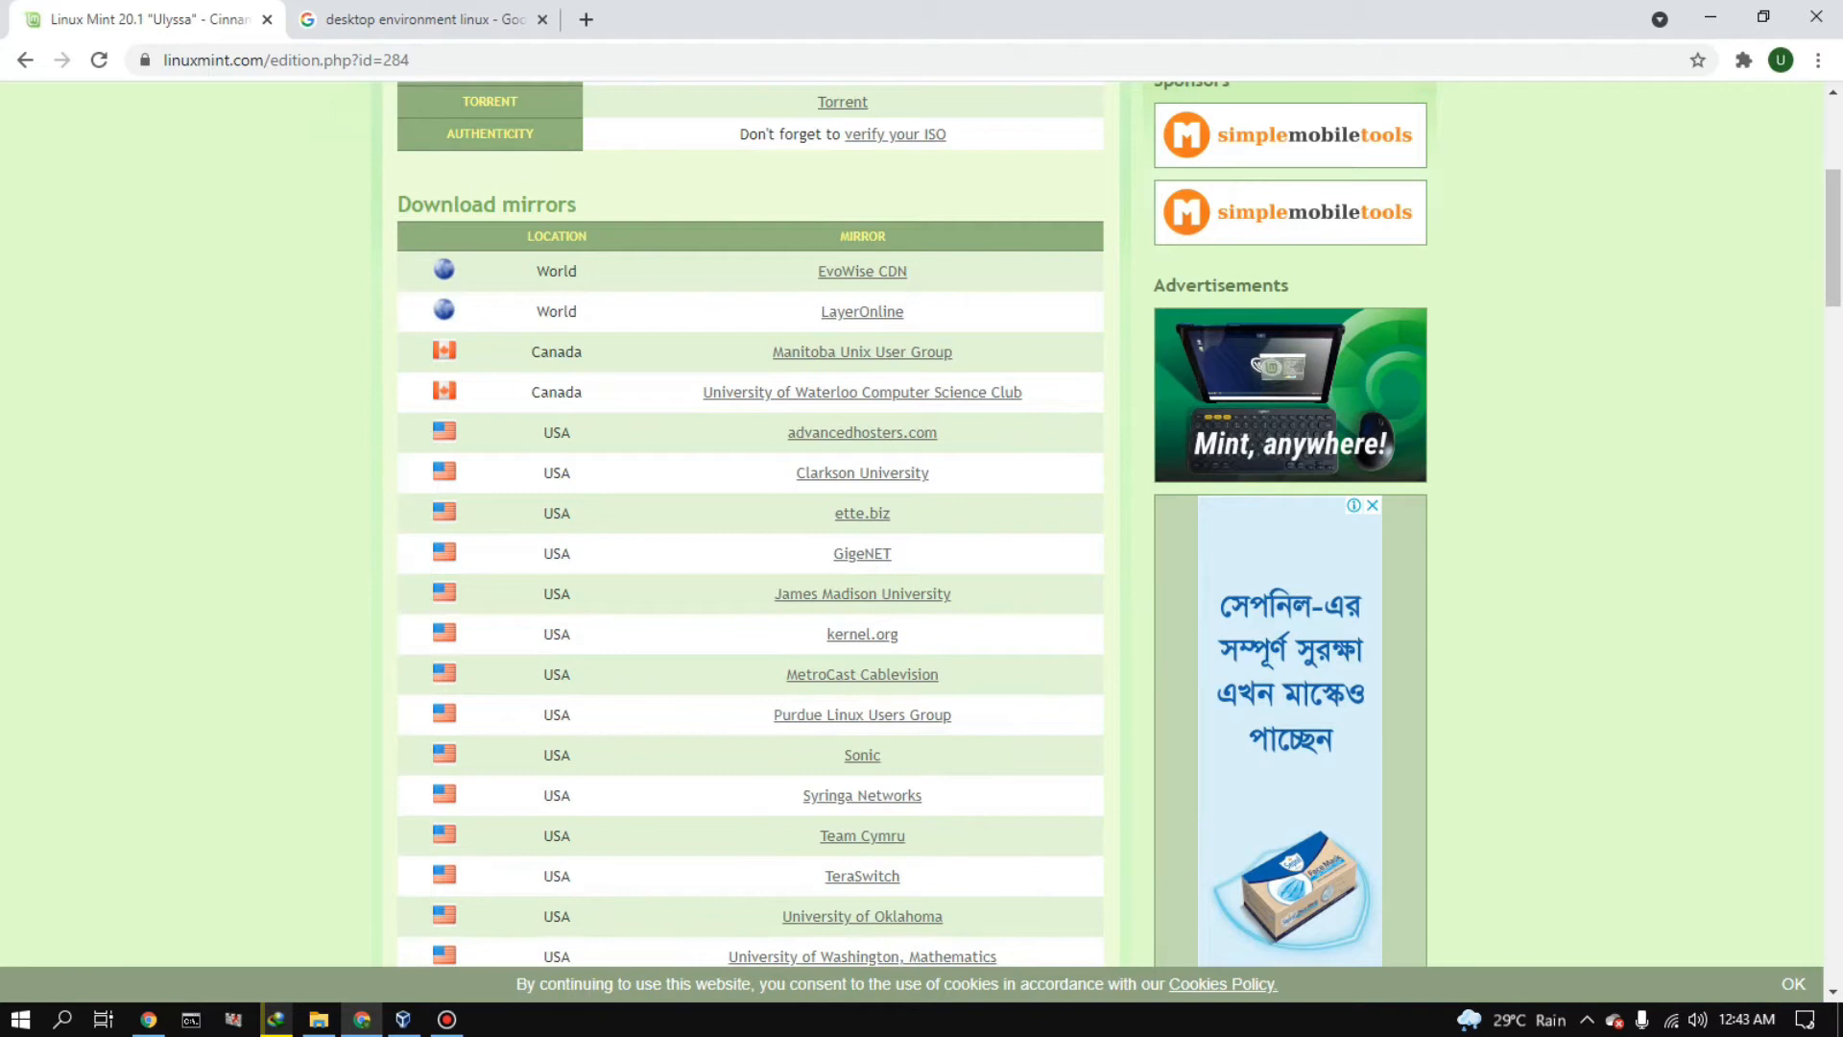
{"action": "scroll", "coordinate": [912, 524], "scroll_direction": "up", "scroll_amount": 5}
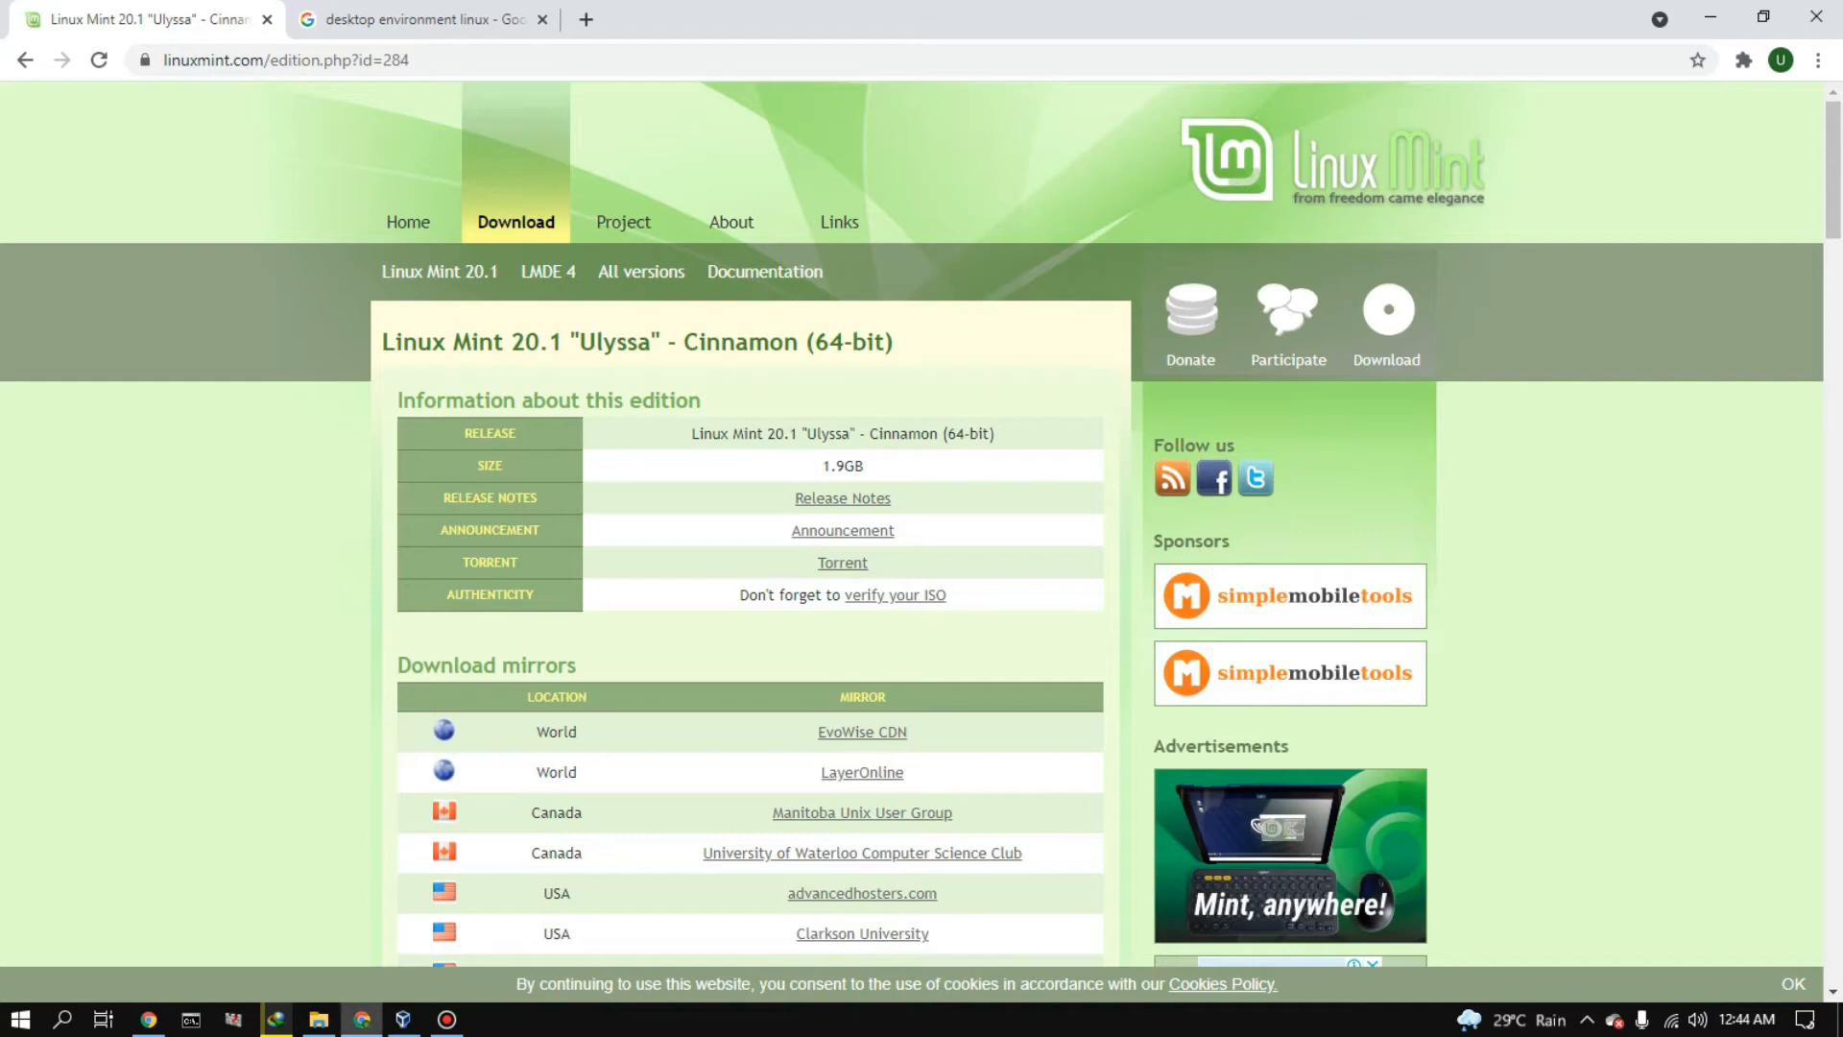
- Switch to File Explorer and check the linuxmint-20.1-cinnamon-64bit file in the D:\Linux Mint folder
{"action": "left_click", "coordinate": [361, 1019]}
{"action": "left_click", "coordinate": [362, 1019]}
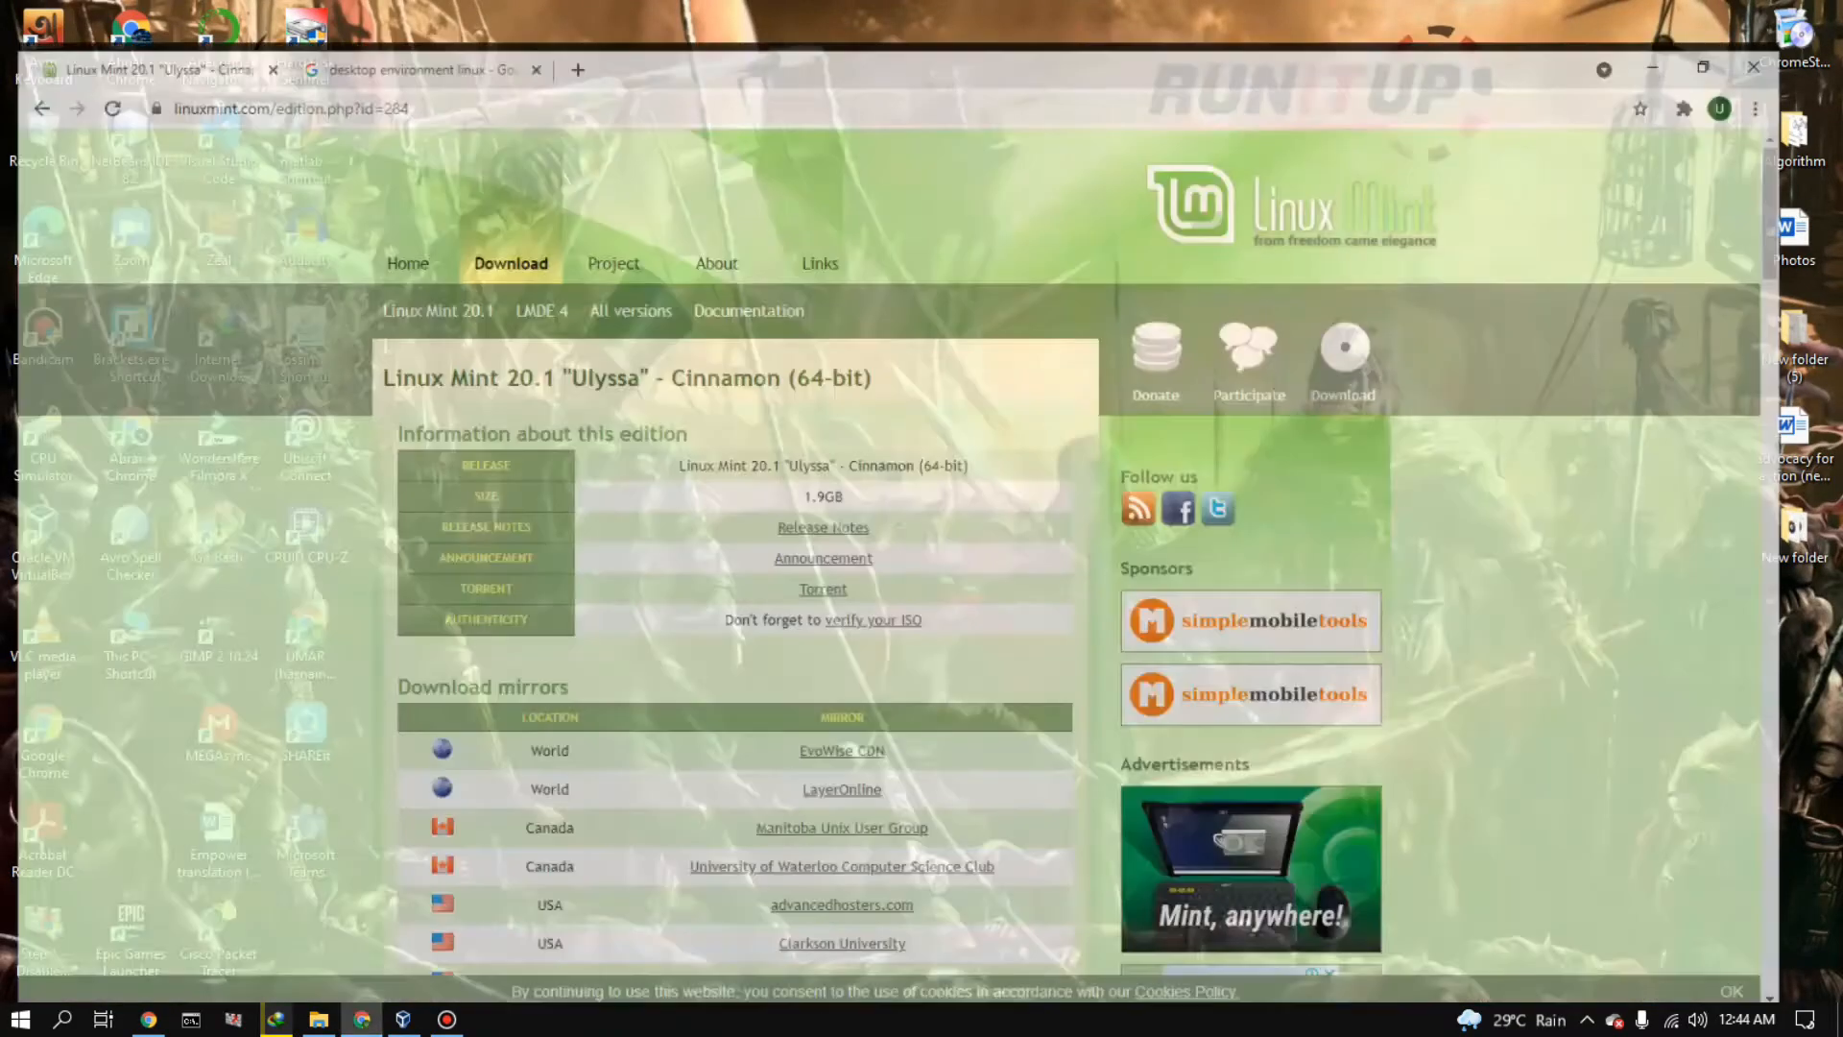
{"action": "left_click", "coordinate": [319, 1020]}
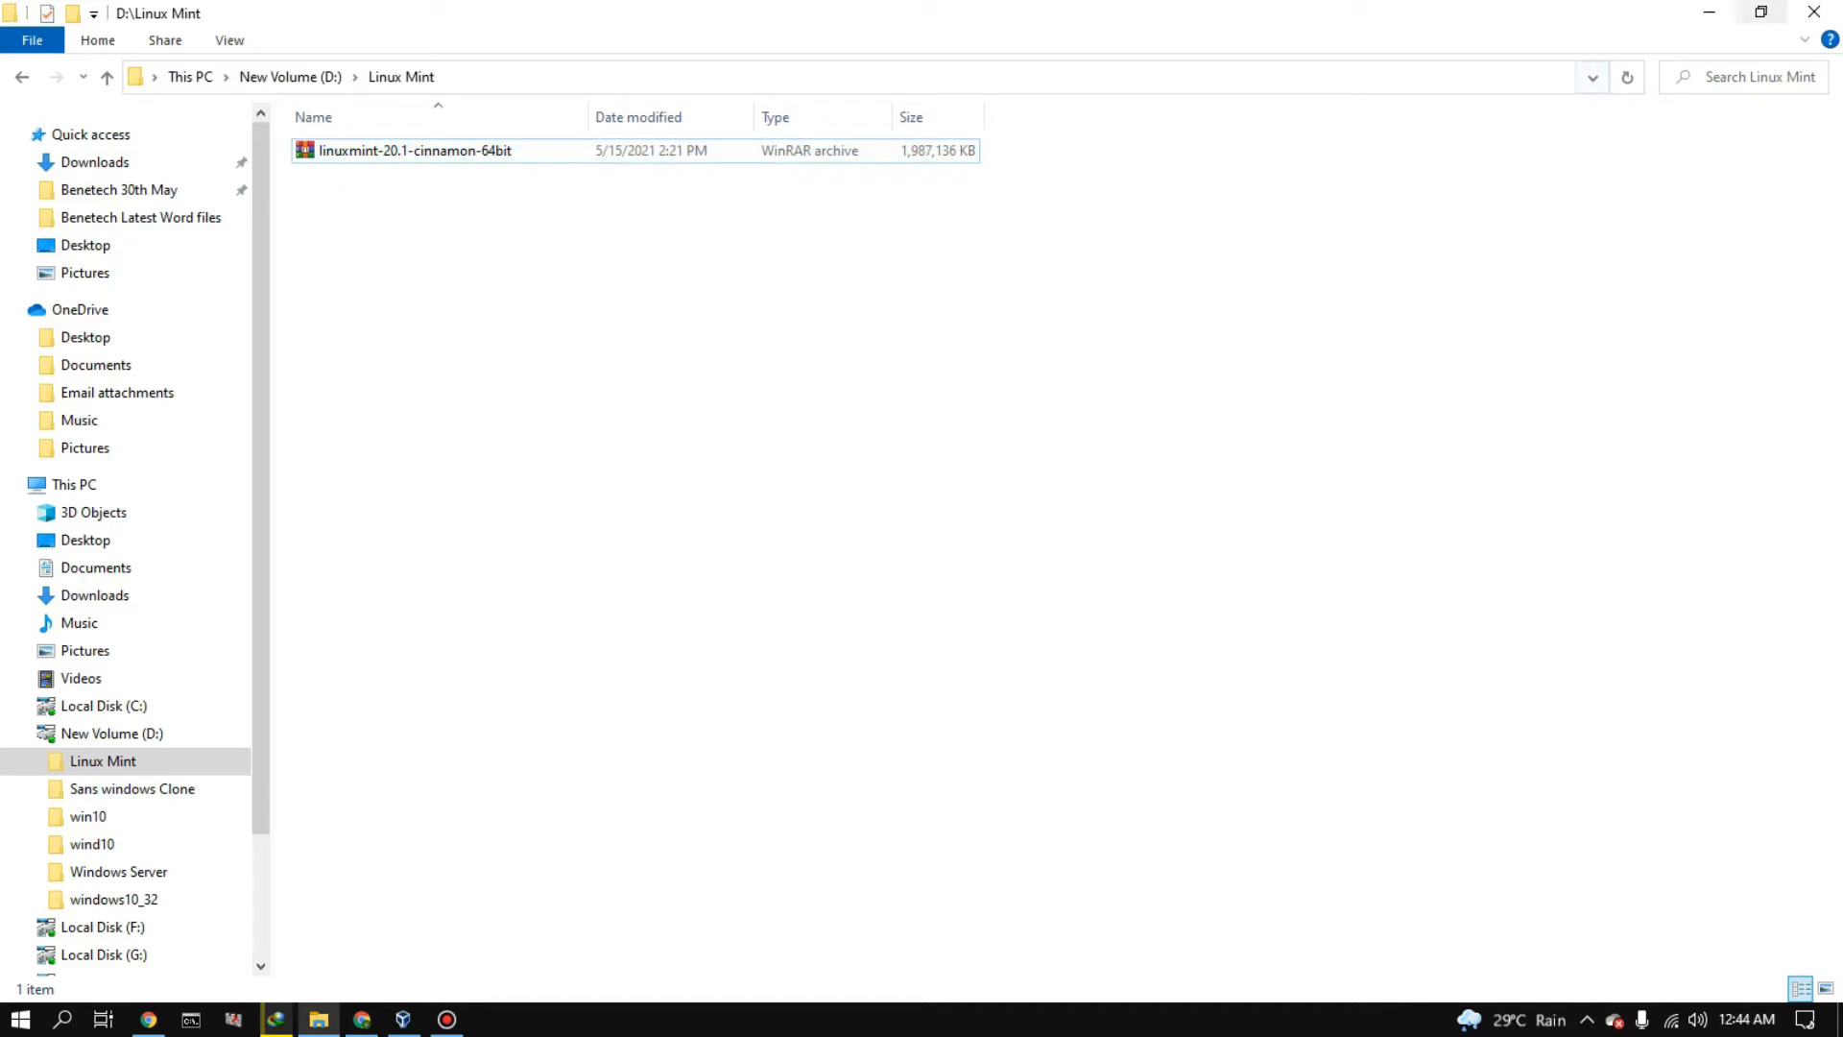
{"action": "left_click", "coordinate": [1709, 12]}
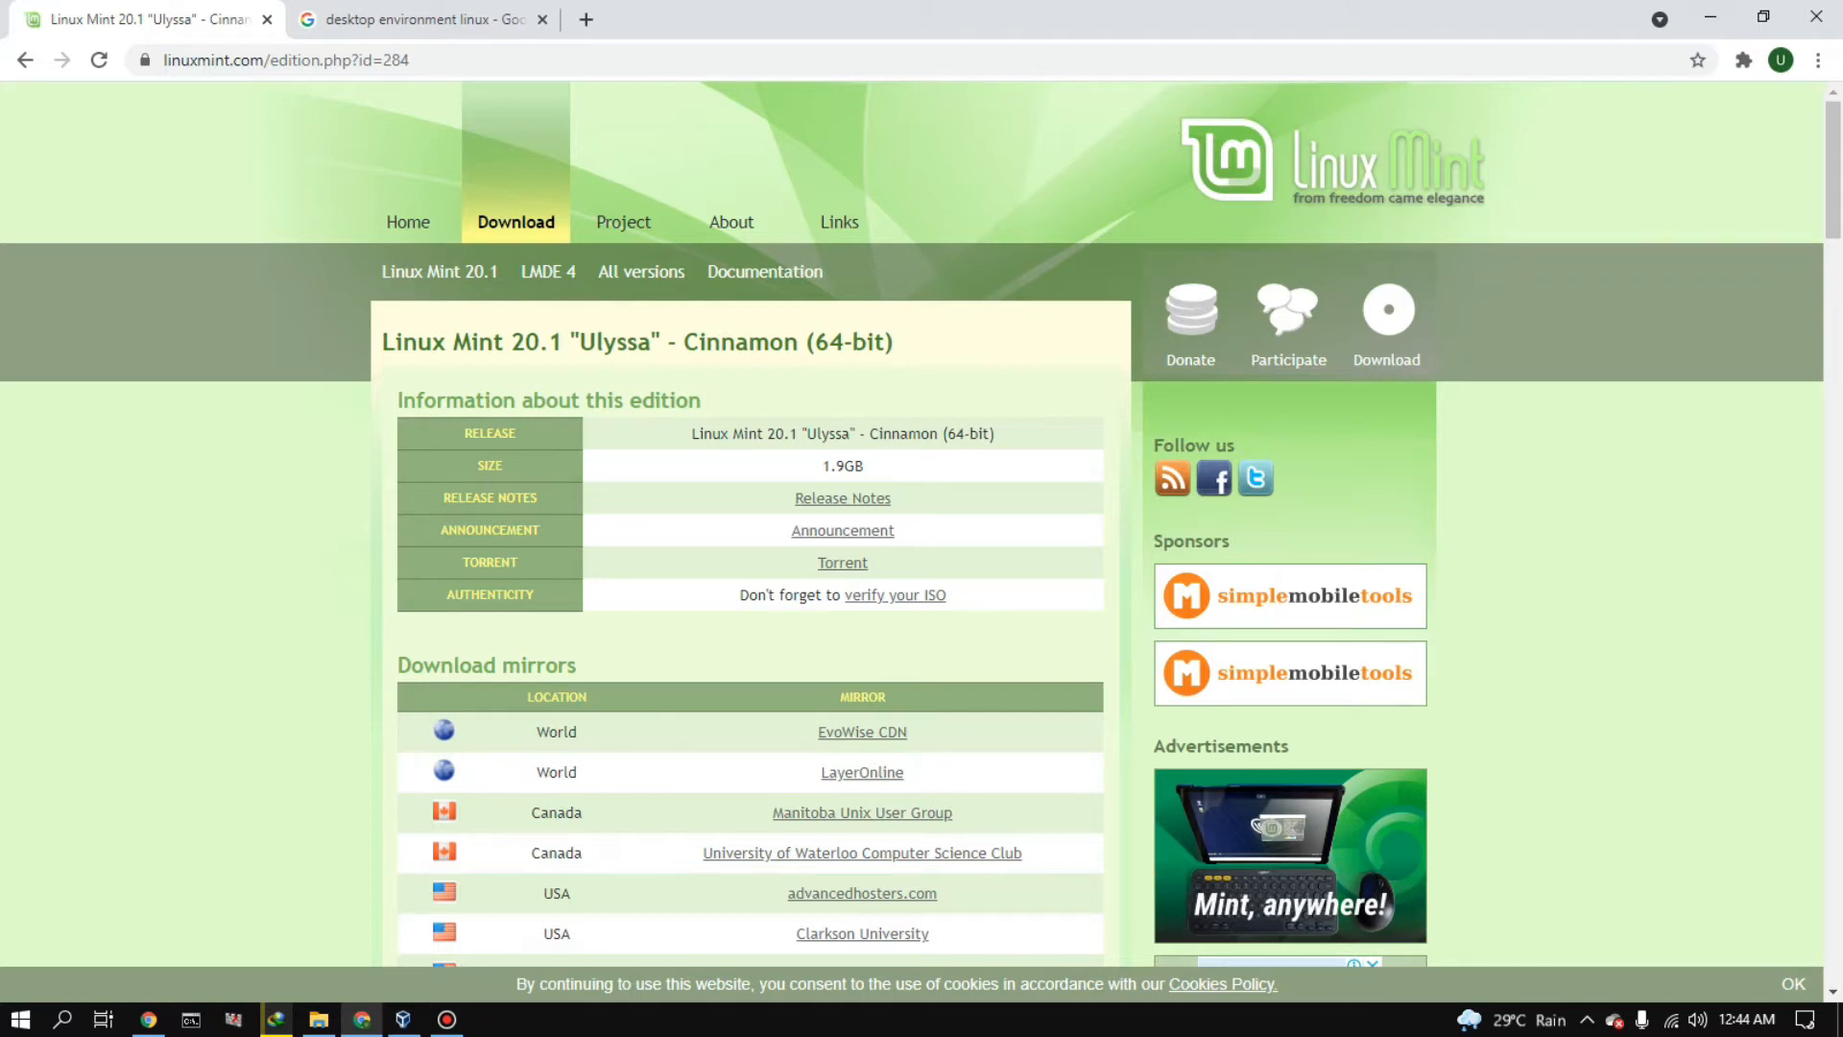
- Switch to VirtualBox and begin creating a virtual machine named linuxmint
{"action": "left_click", "coordinate": [403, 1019]}
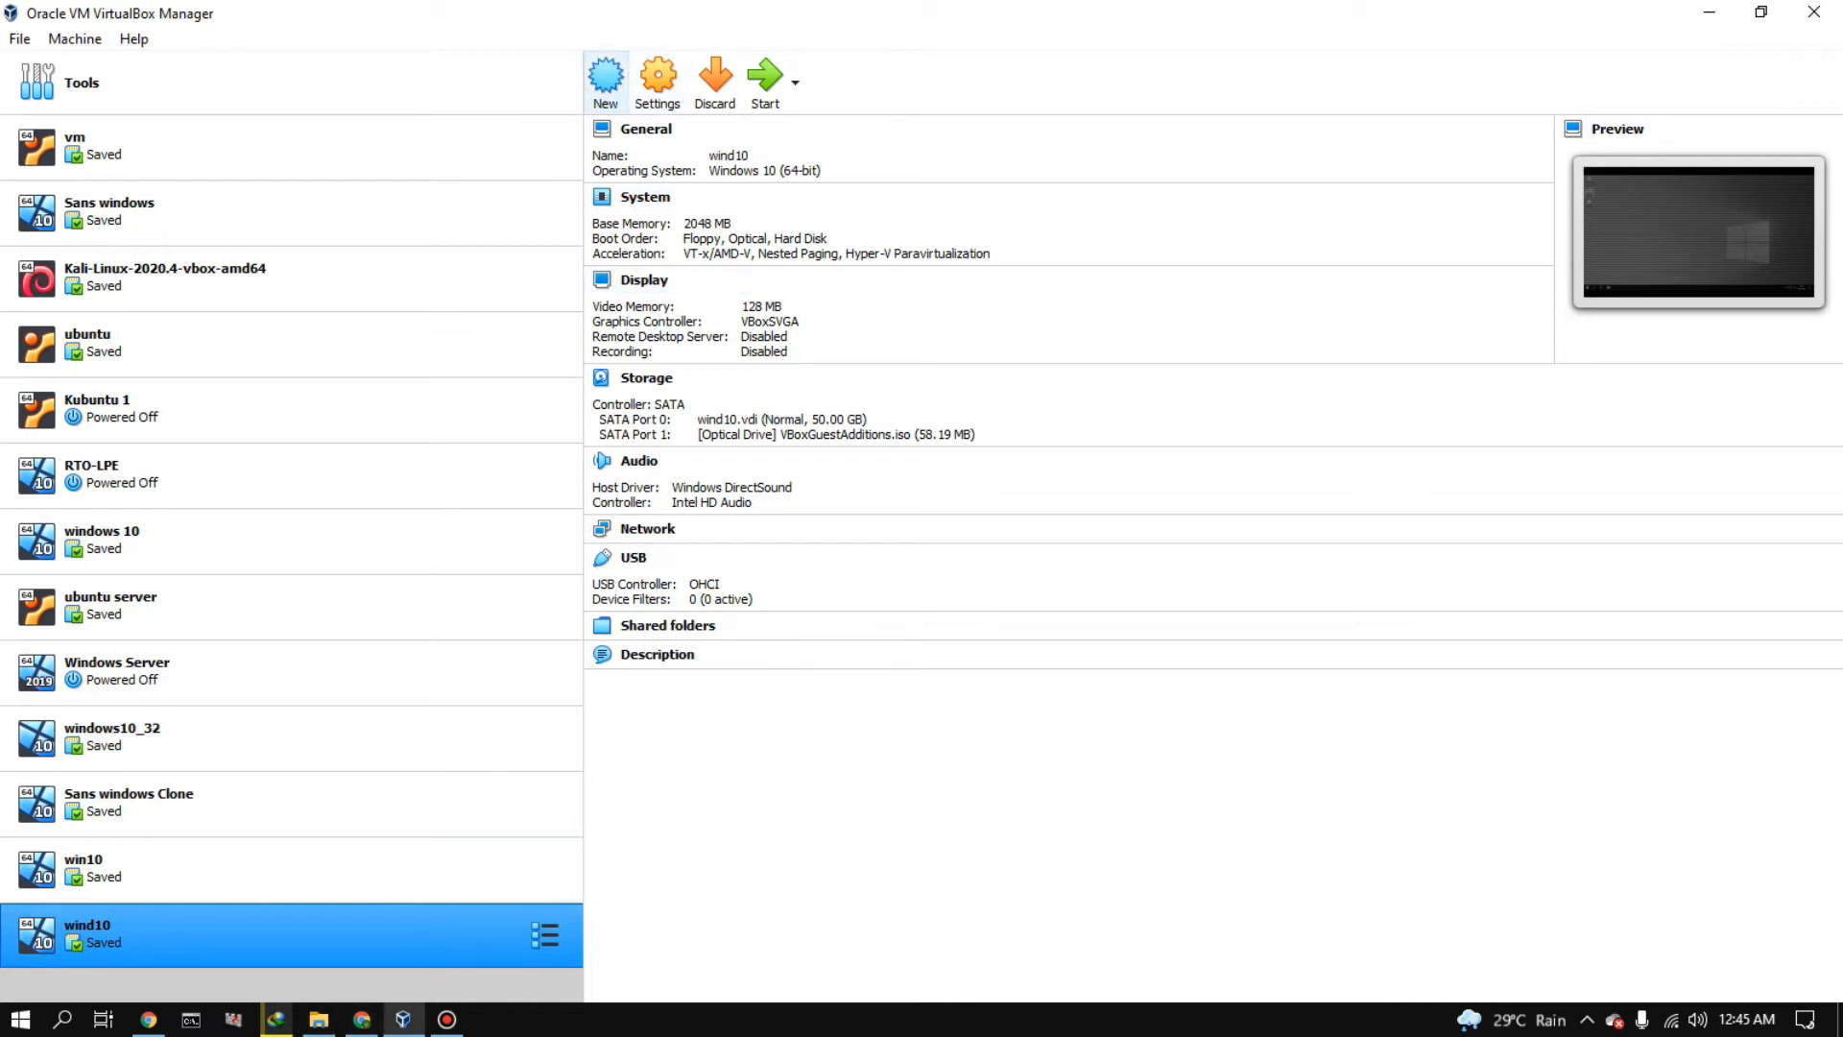
{"action": "left_click", "coordinate": [606, 82]}
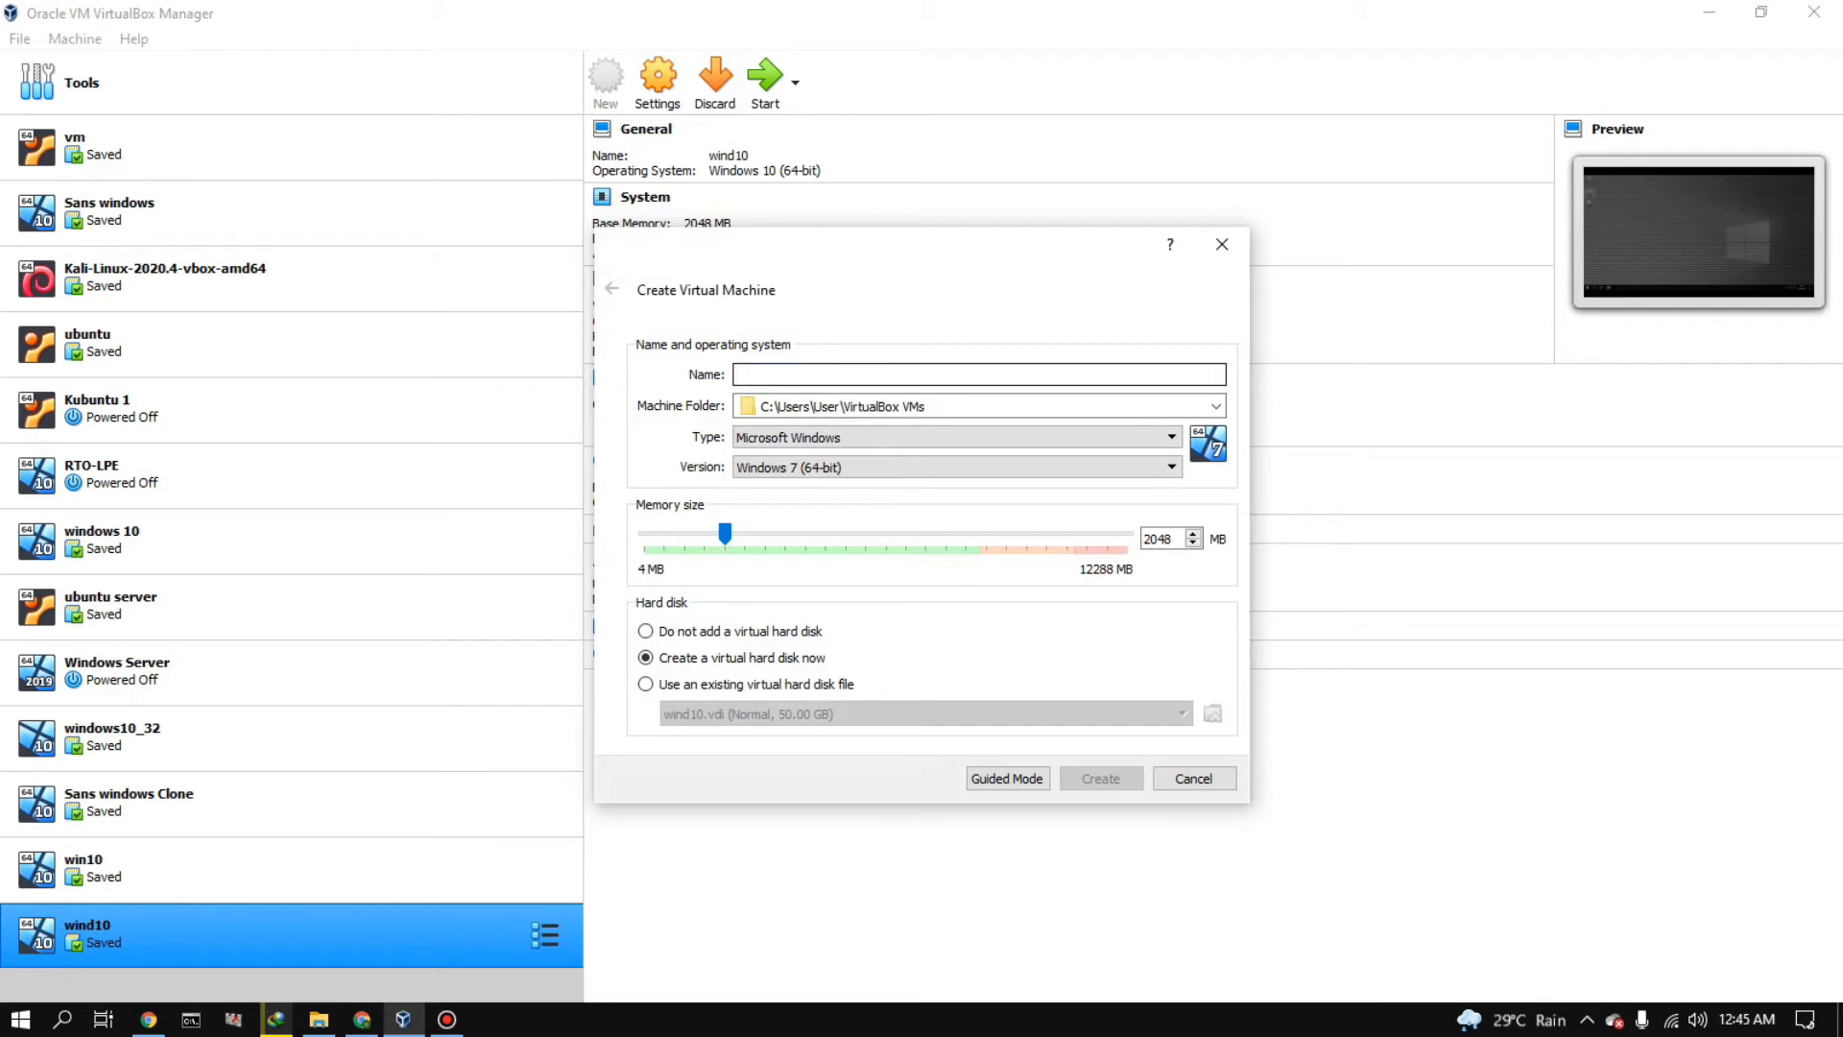
{"action": "type", "text": "linuxmint"}
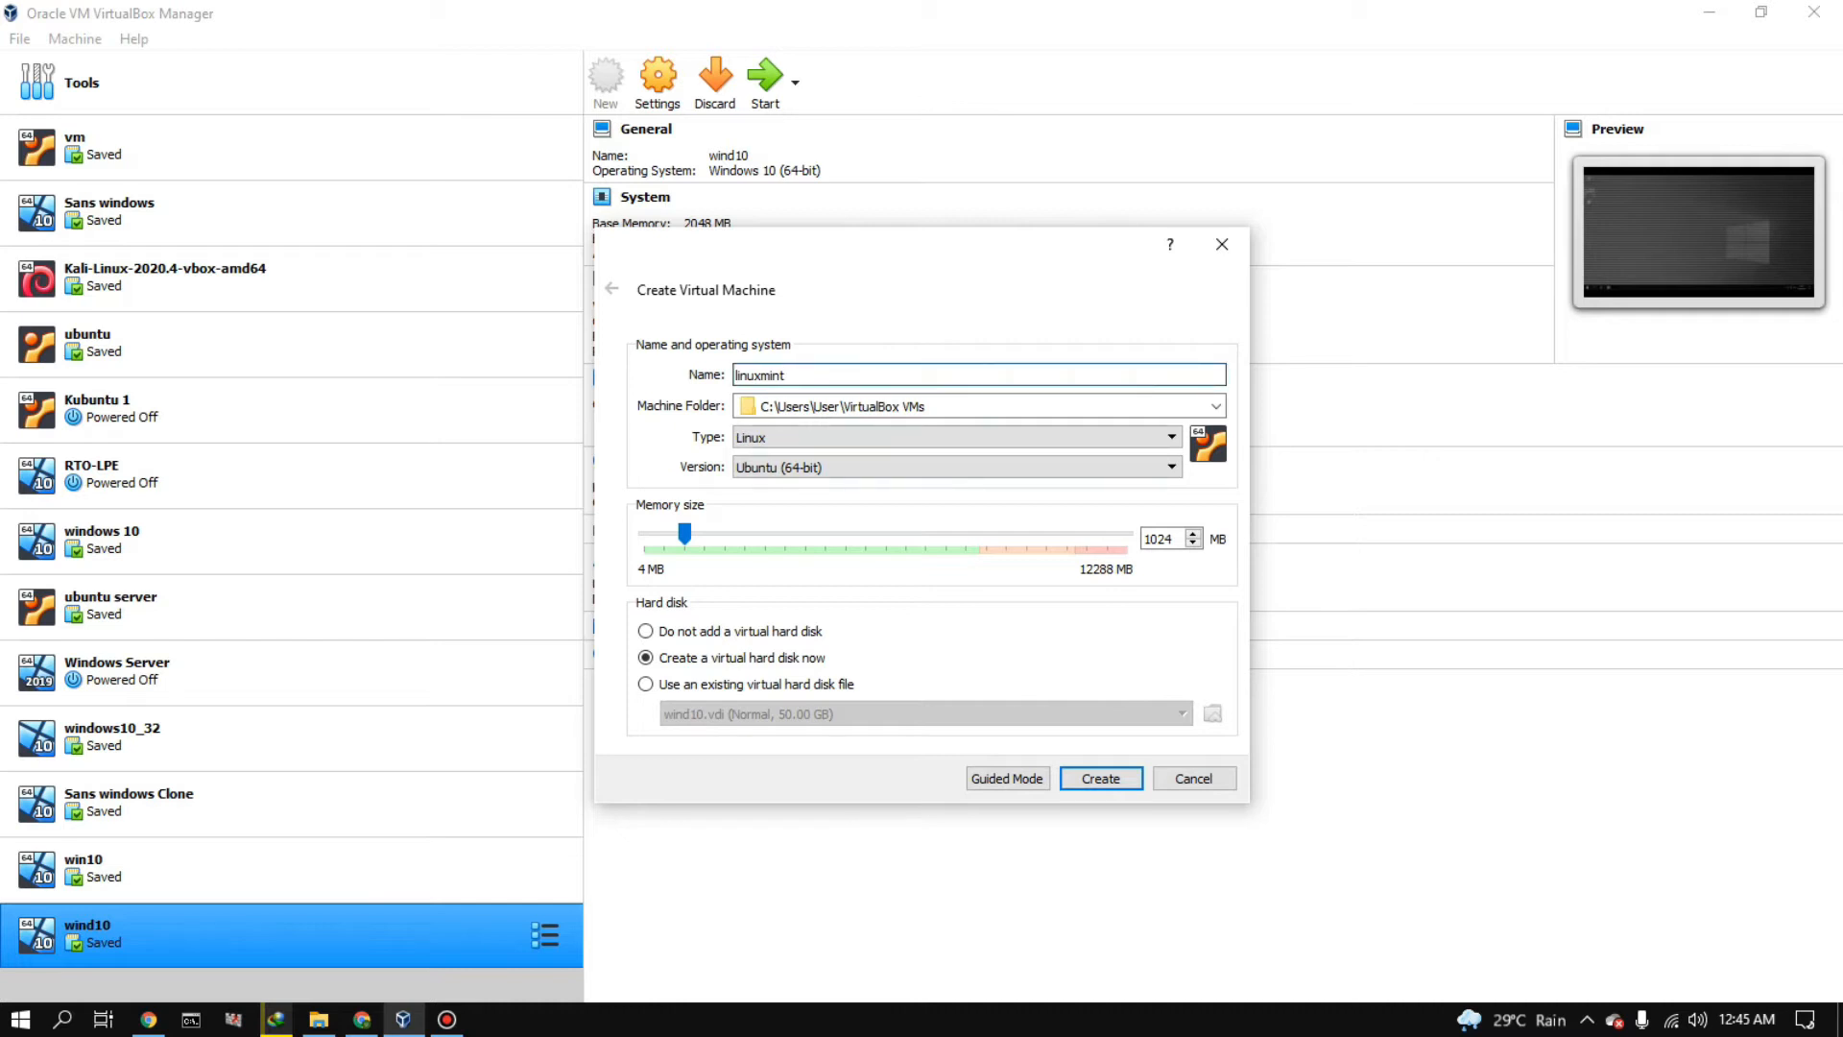
- Set the machine folder of the new virtual machine to D:\Linux Mint
{"action": "left_click", "coordinate": [1215, 406]}
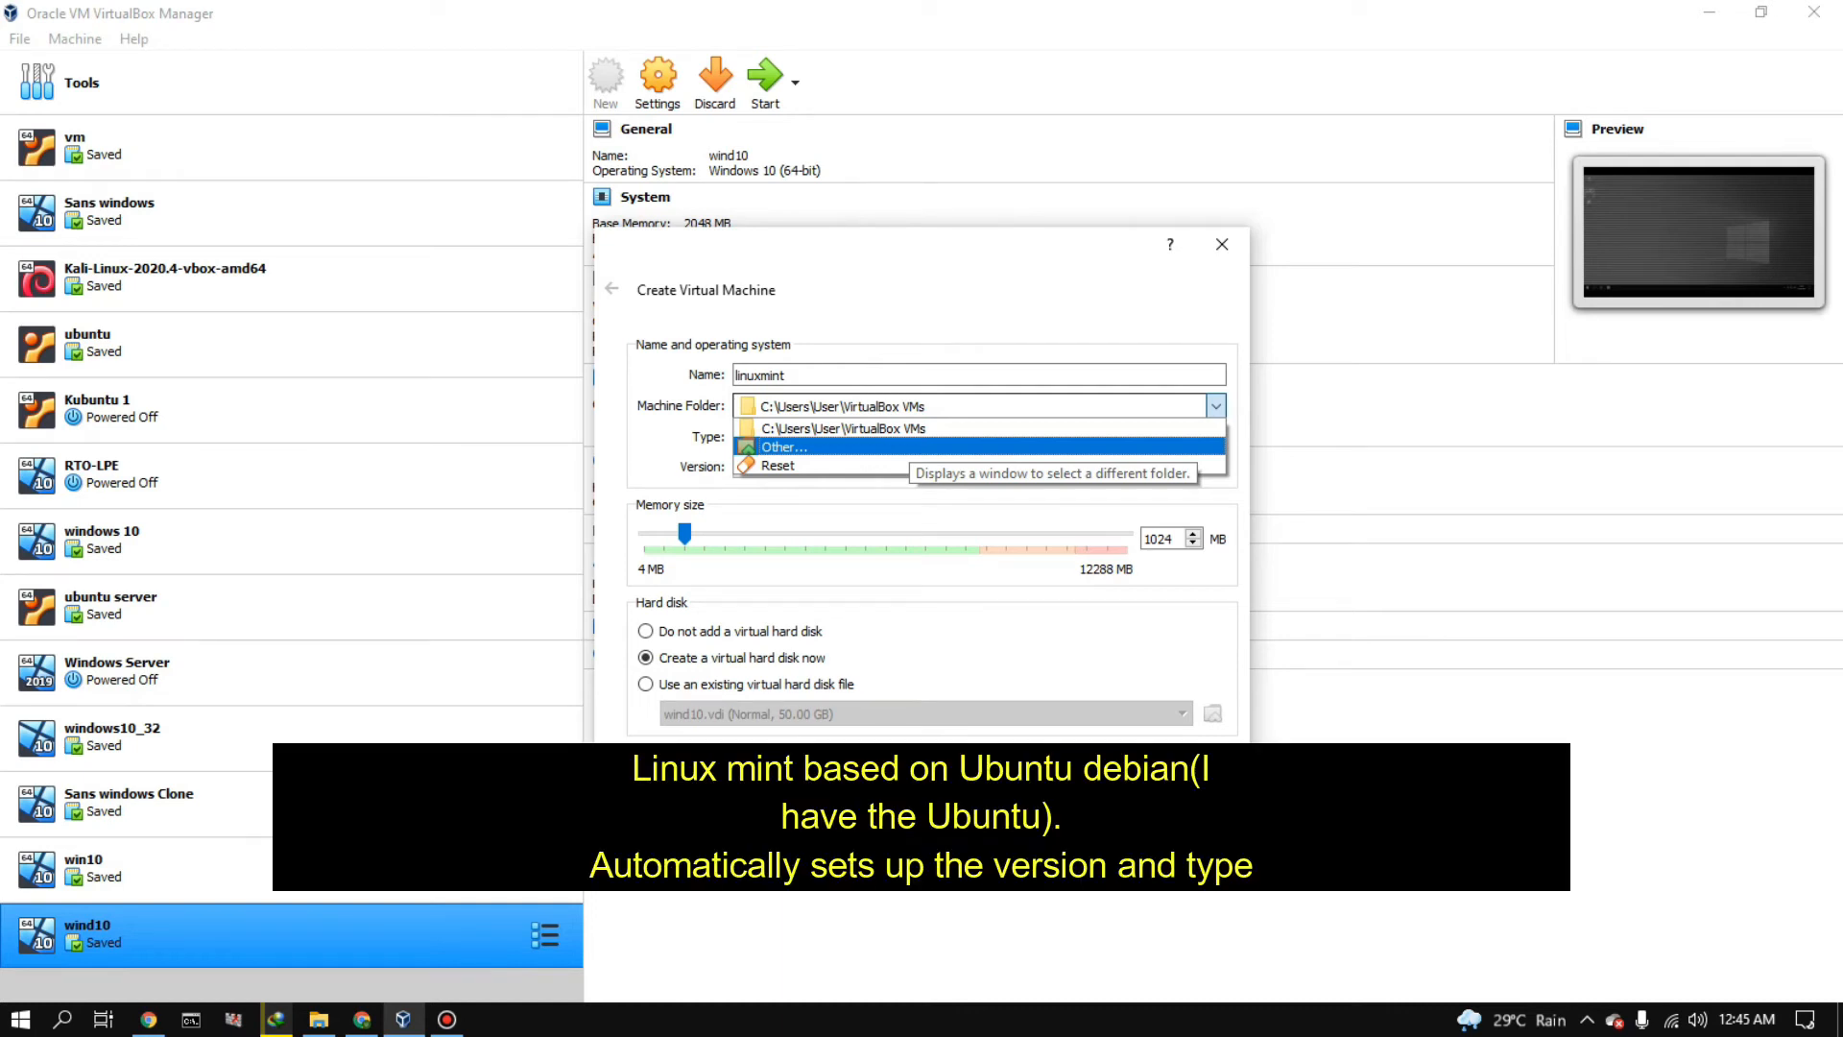
{"action": "left_click", "coordinate": [904, 466]}
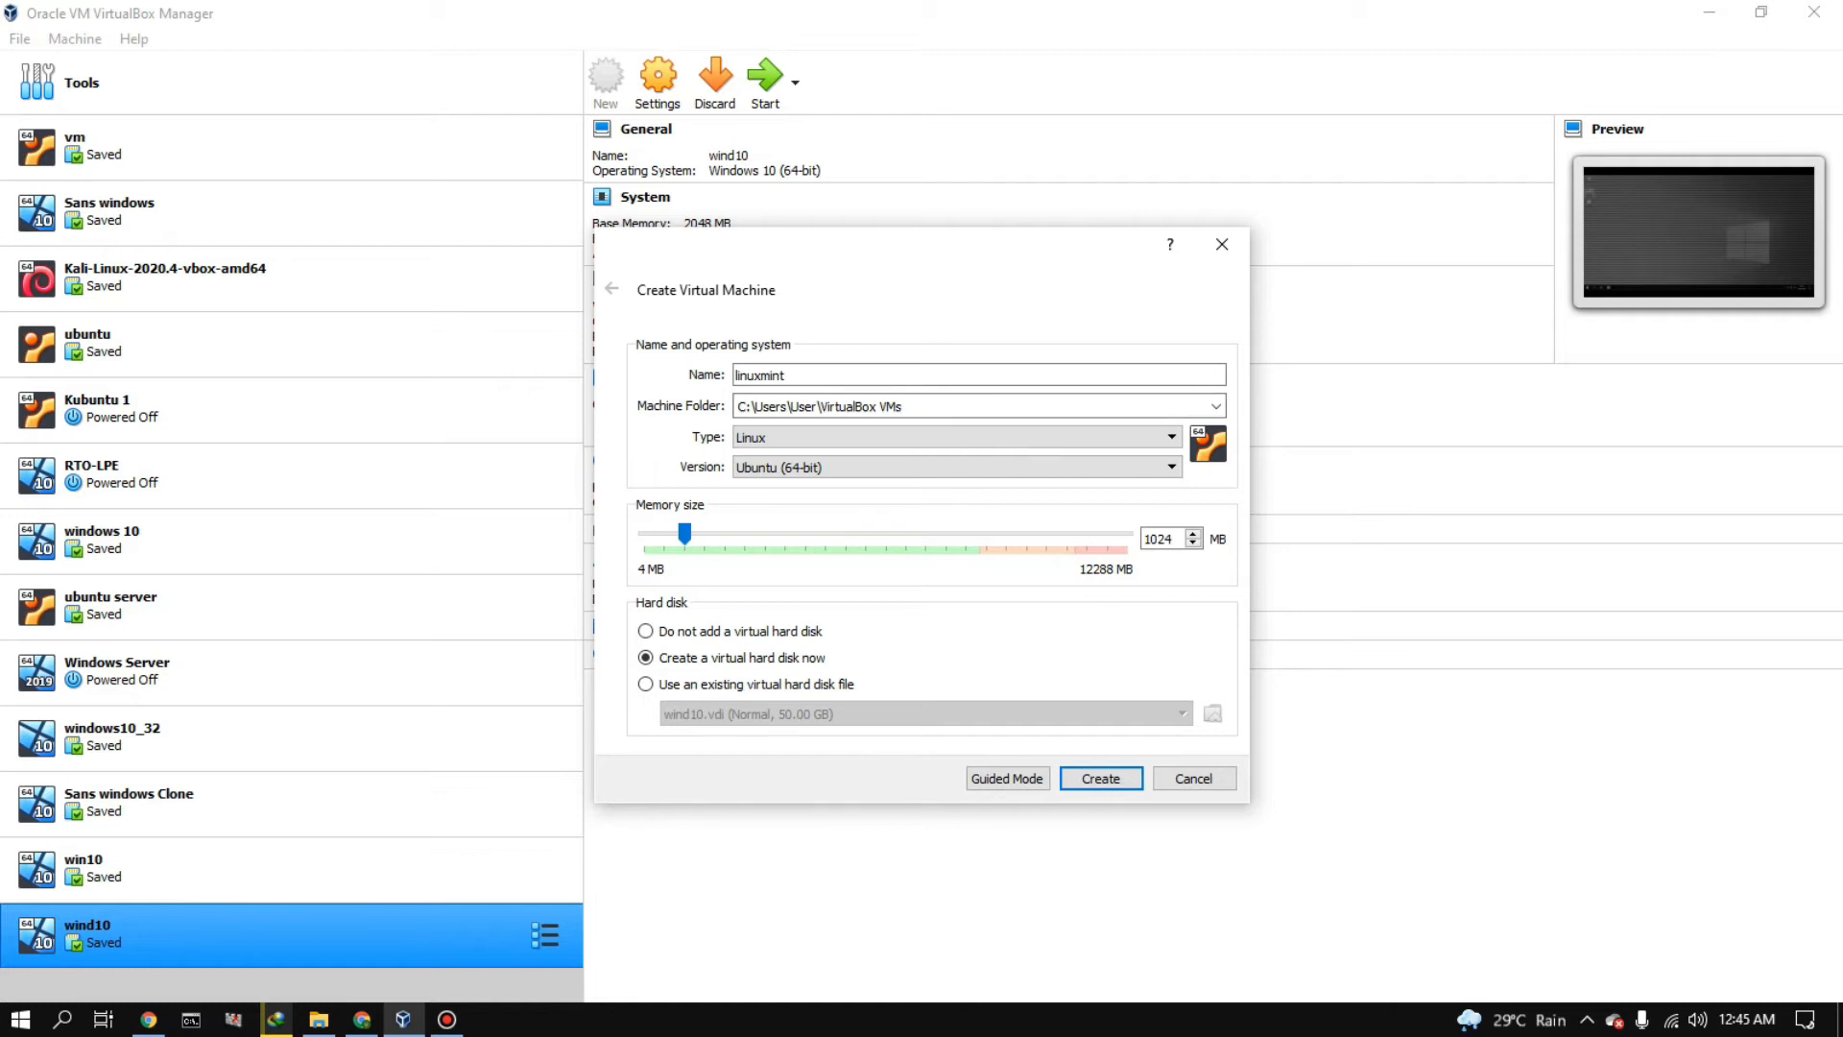
{"action": "left_click", "coordinate": [1216, 406]}
{"action": "left_click", "coordinate": [1217, 406]}
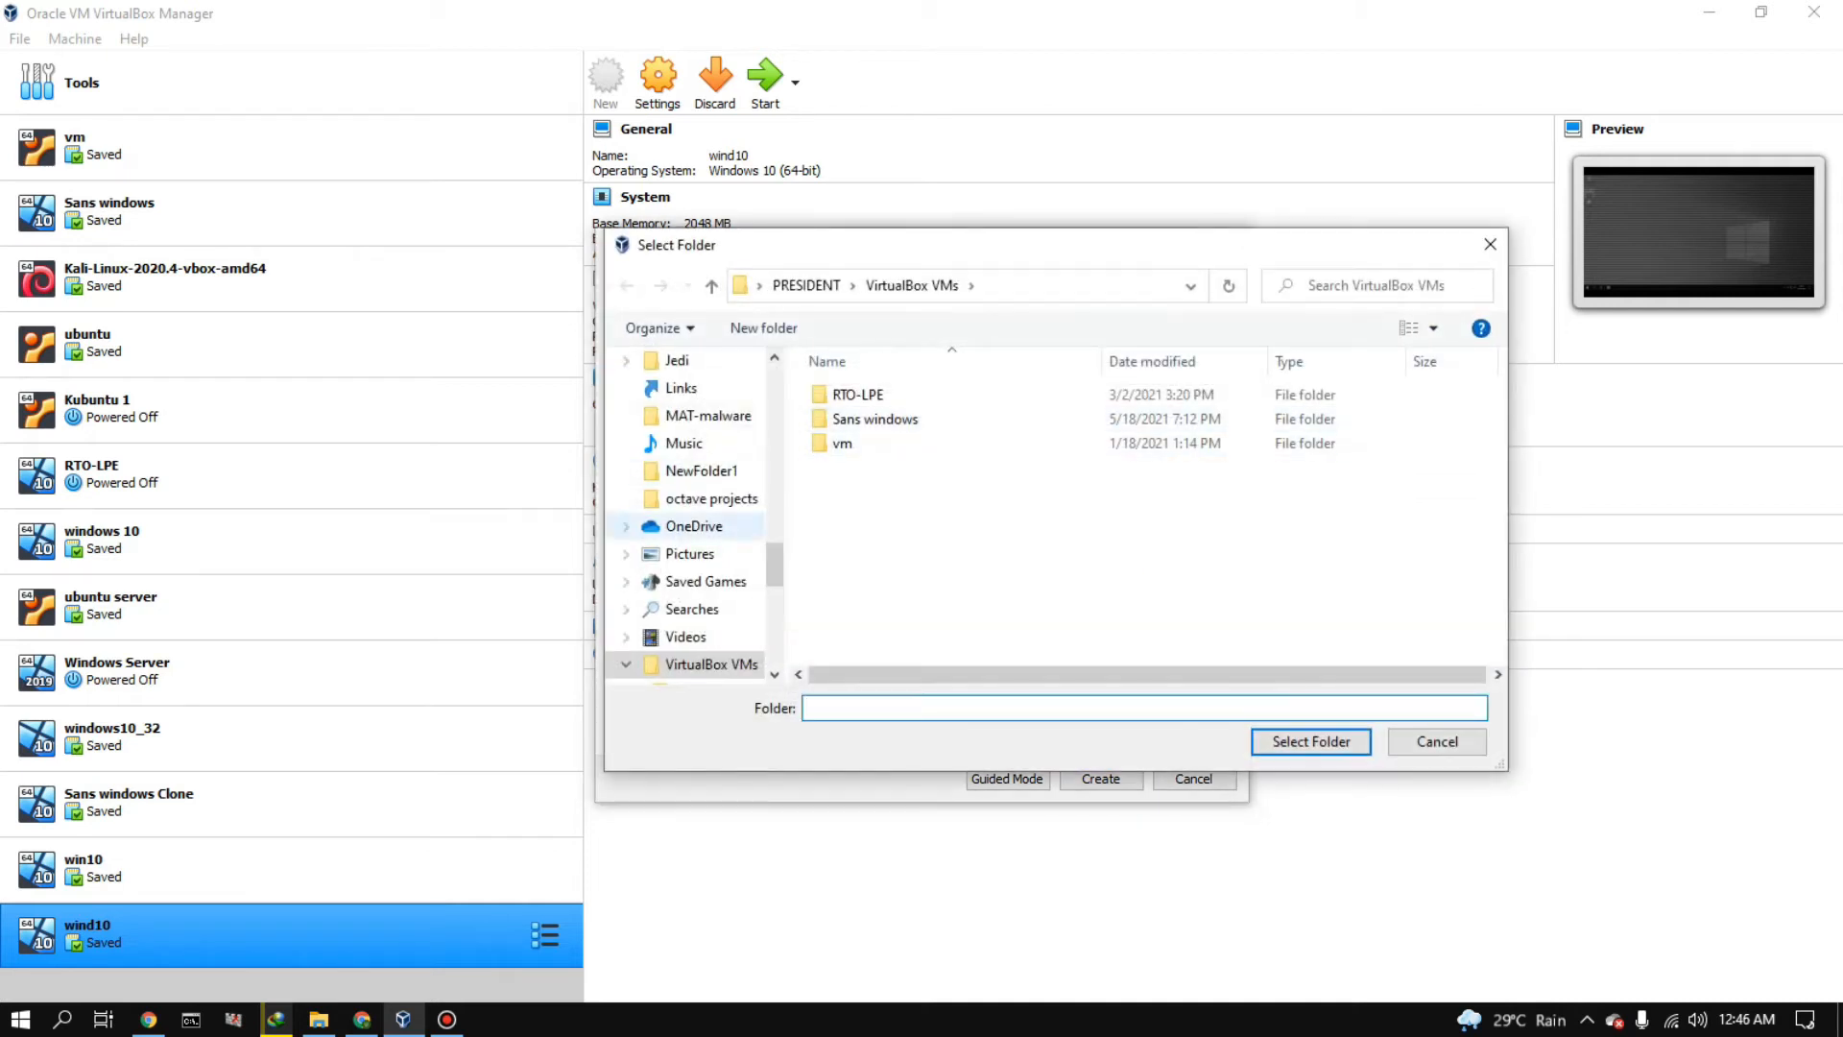
{"action": "scroll", "coordinate": [691, 524], "scroll_direction": "down", "scroll_amount": 4}
{"action": "scroll", "coordinate": [691, 524], "scroll_direction": "down", "scroll_amount": 3}
{"action": "left_click", "coordinate": [706, 470]}
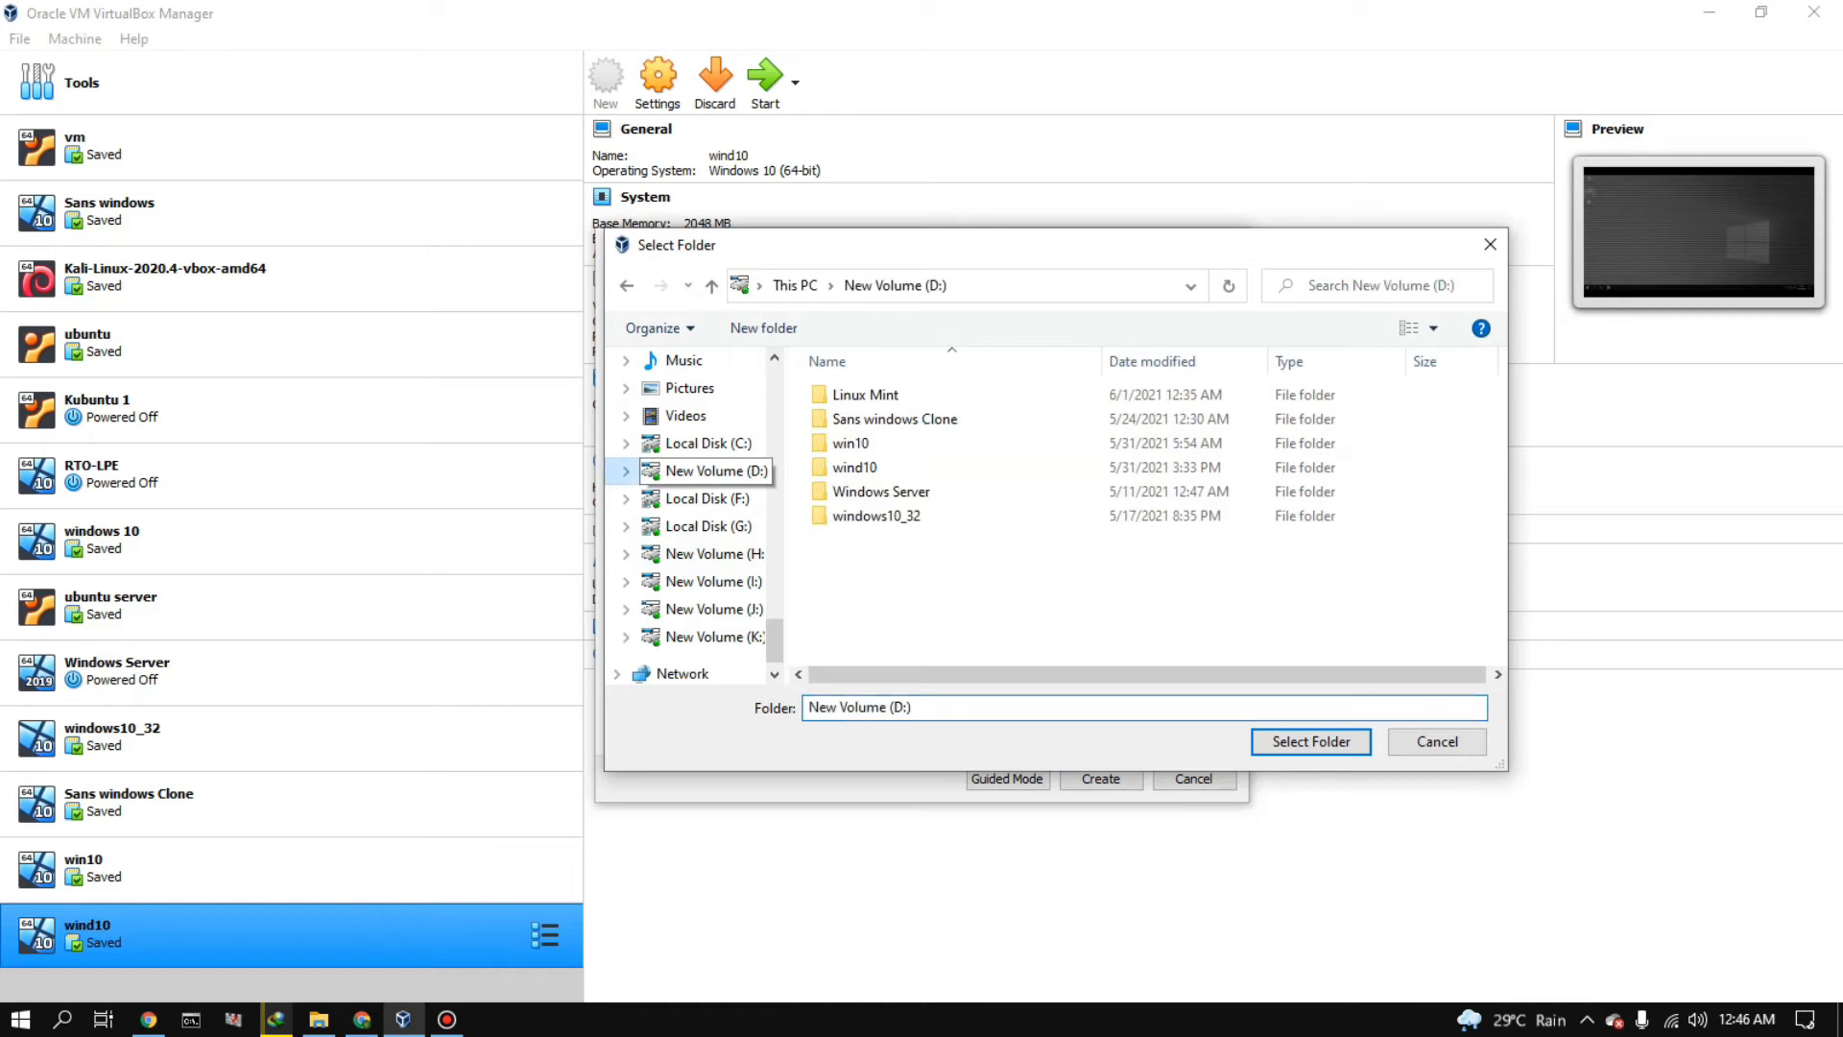
{"action": "double_click", "coordinate": [865, 394]}
{"action": "left_click", "coordinate": [1310, 742]}
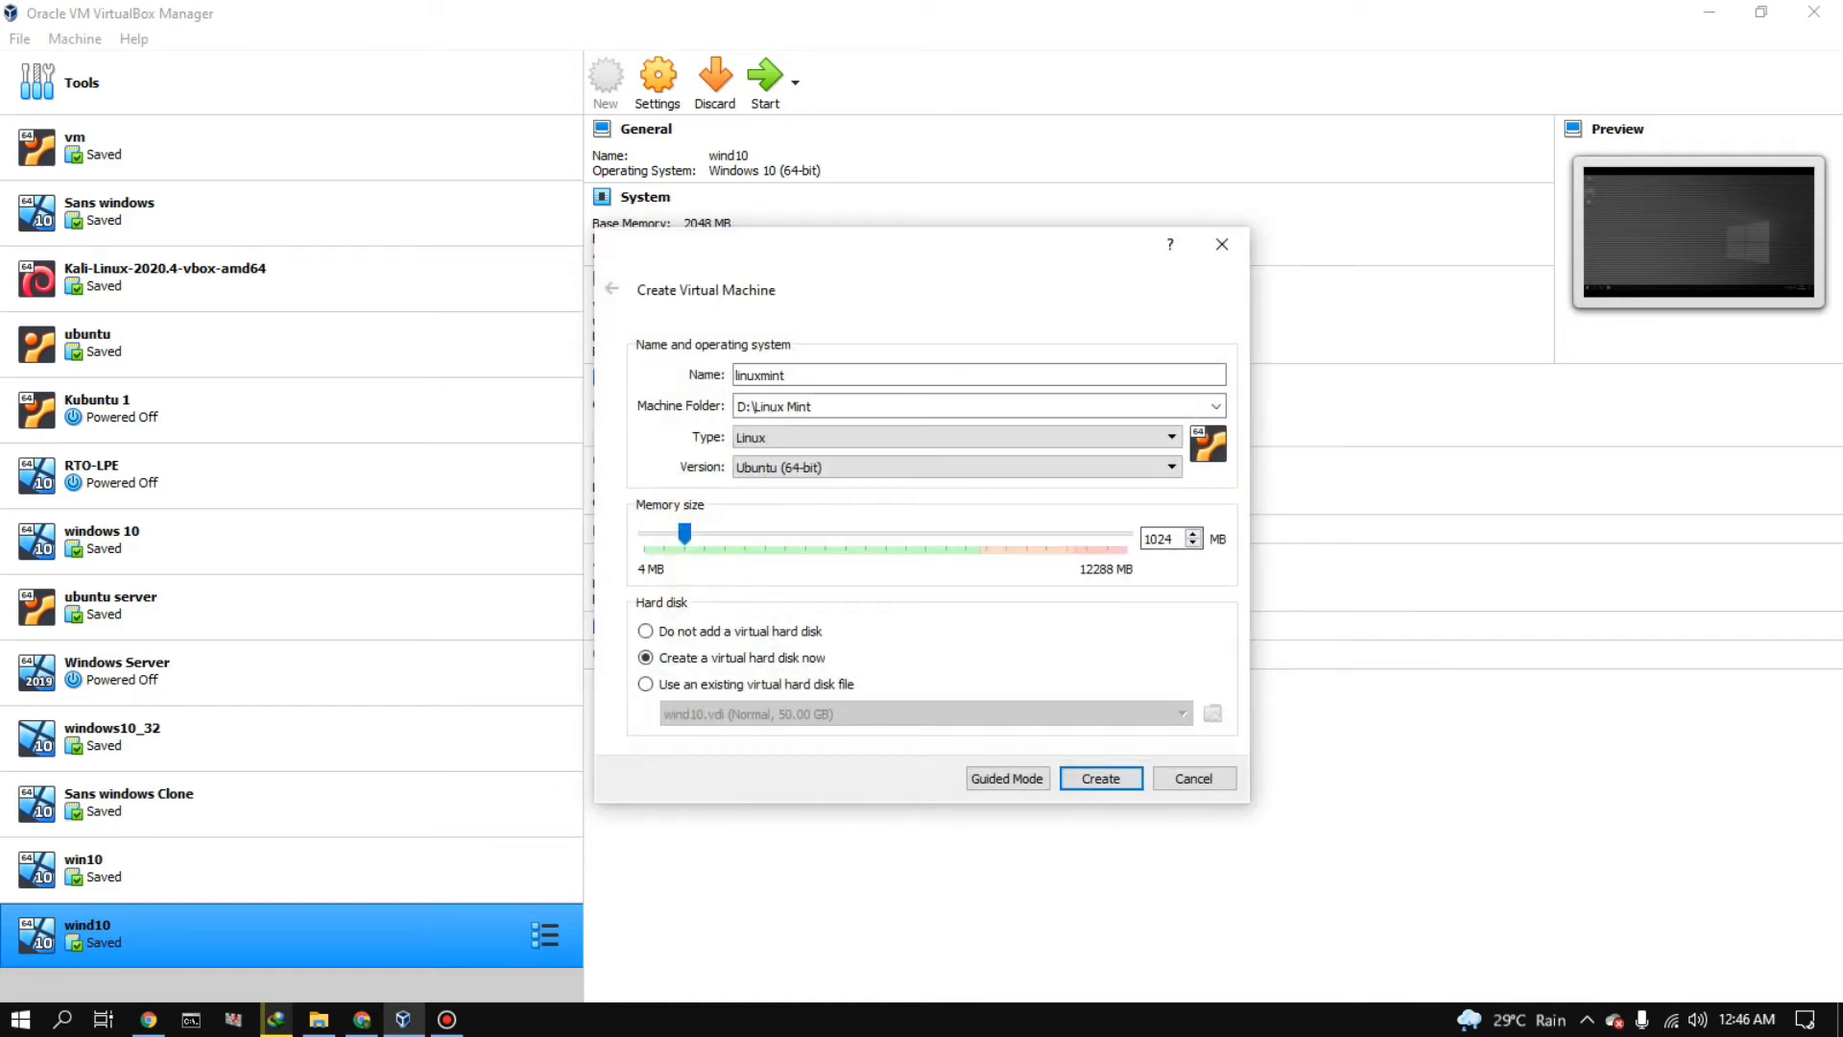
- Set the memory to 2048 MB and create the machine with a dynamically allocated VDI hard disk of 33.12 GB
{"action": "left_click_drag", "start_coordinate": [684, 534], "coordinate": [725, 534]}
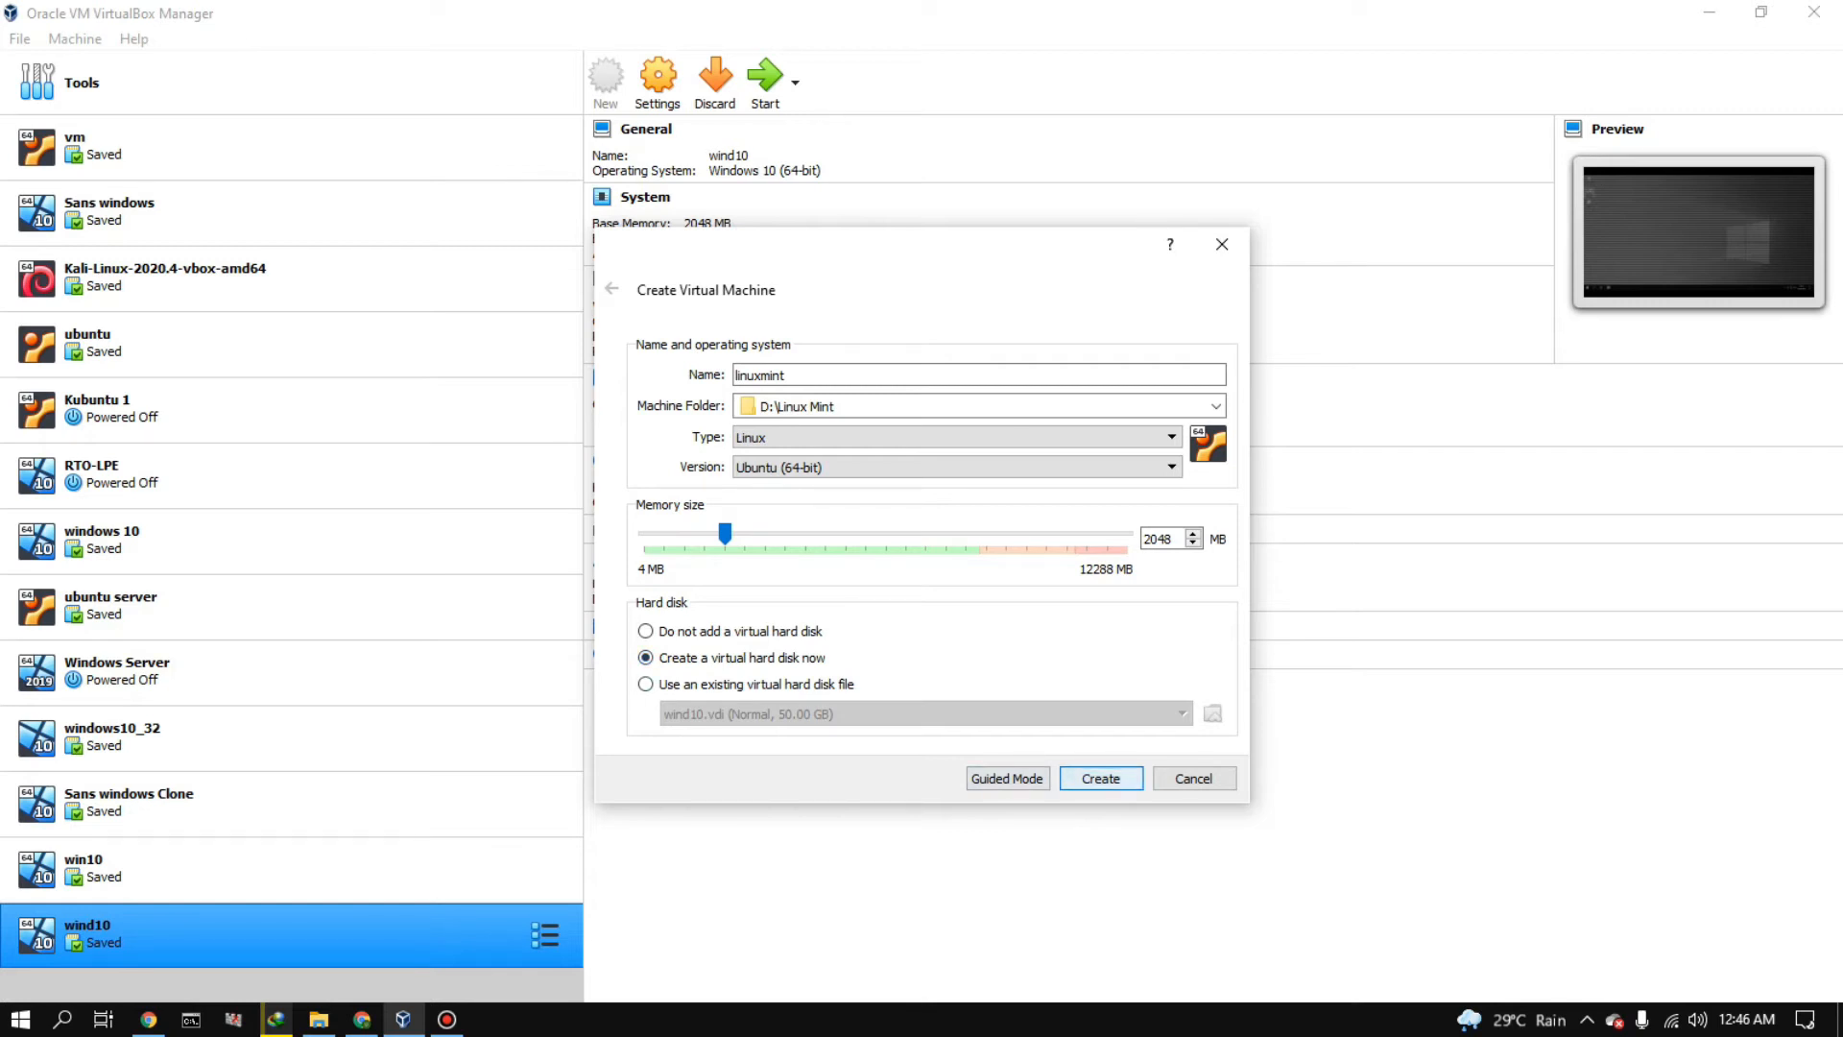
{"action": "key", "text": "Return"}
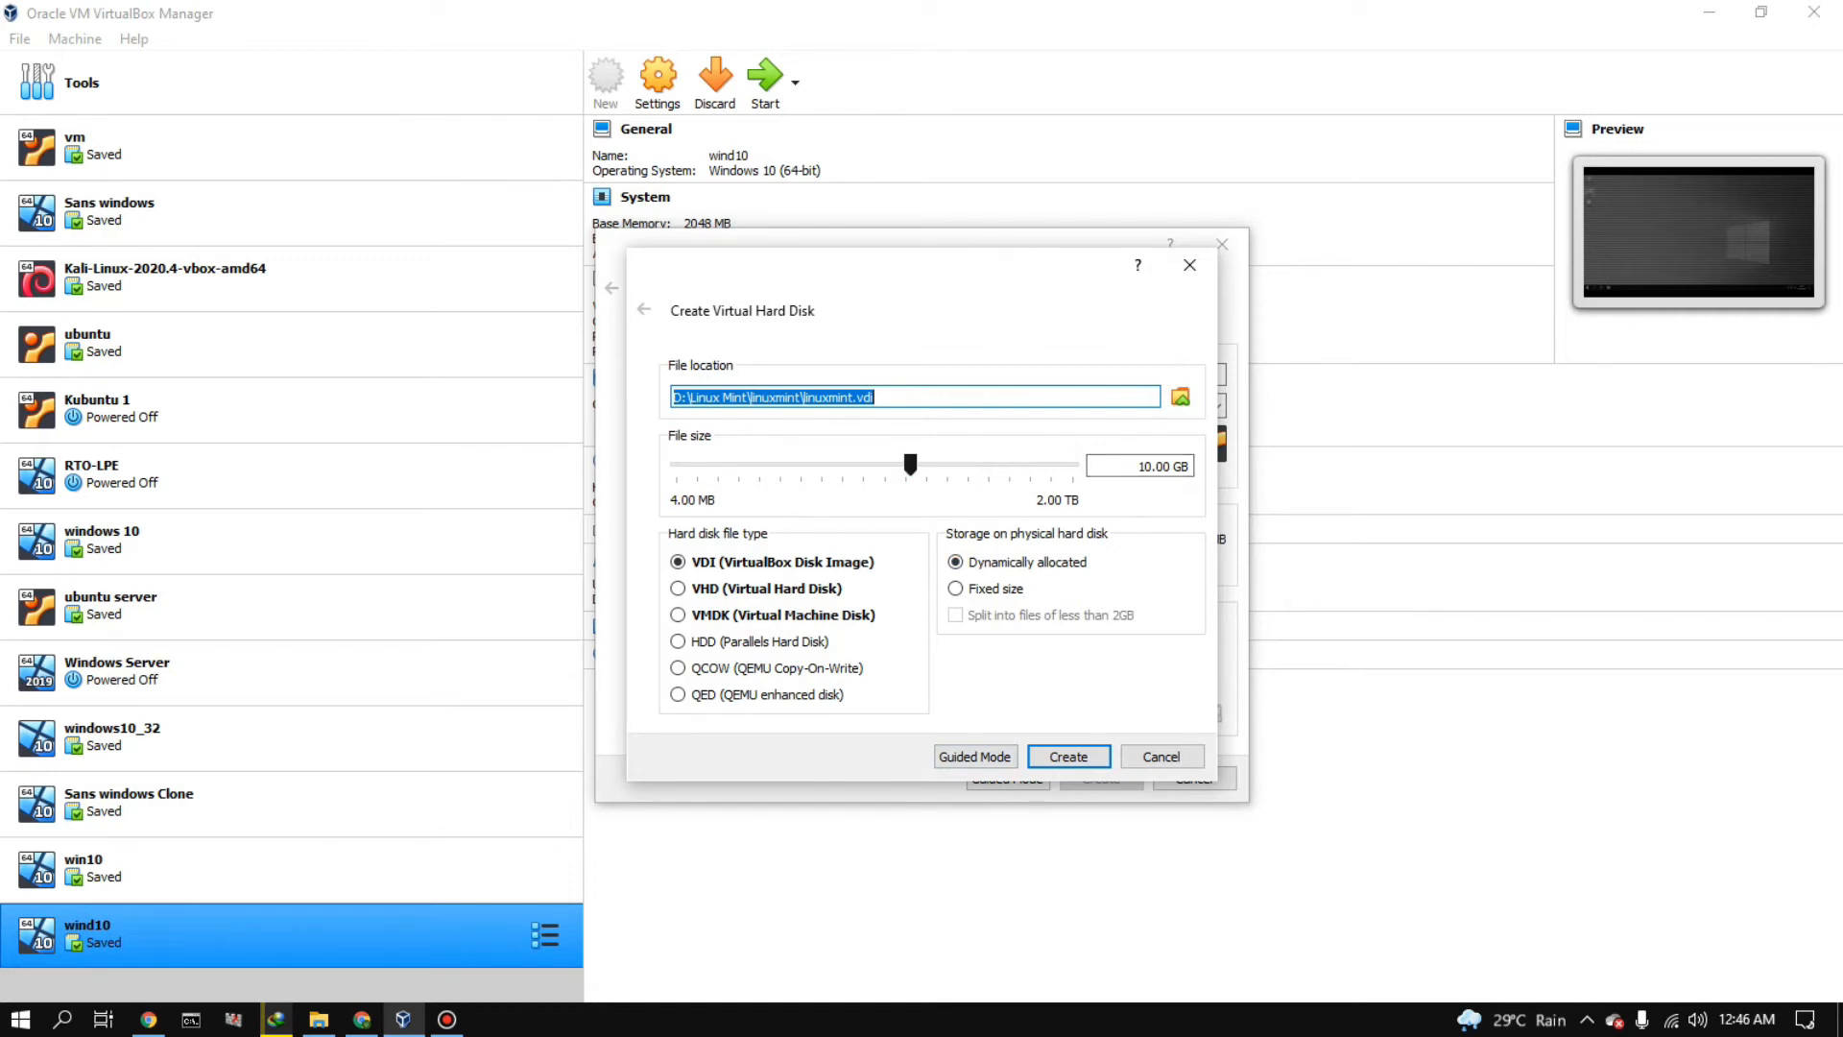
{"action": "mouse_move", "coordinate": [910, 465]}
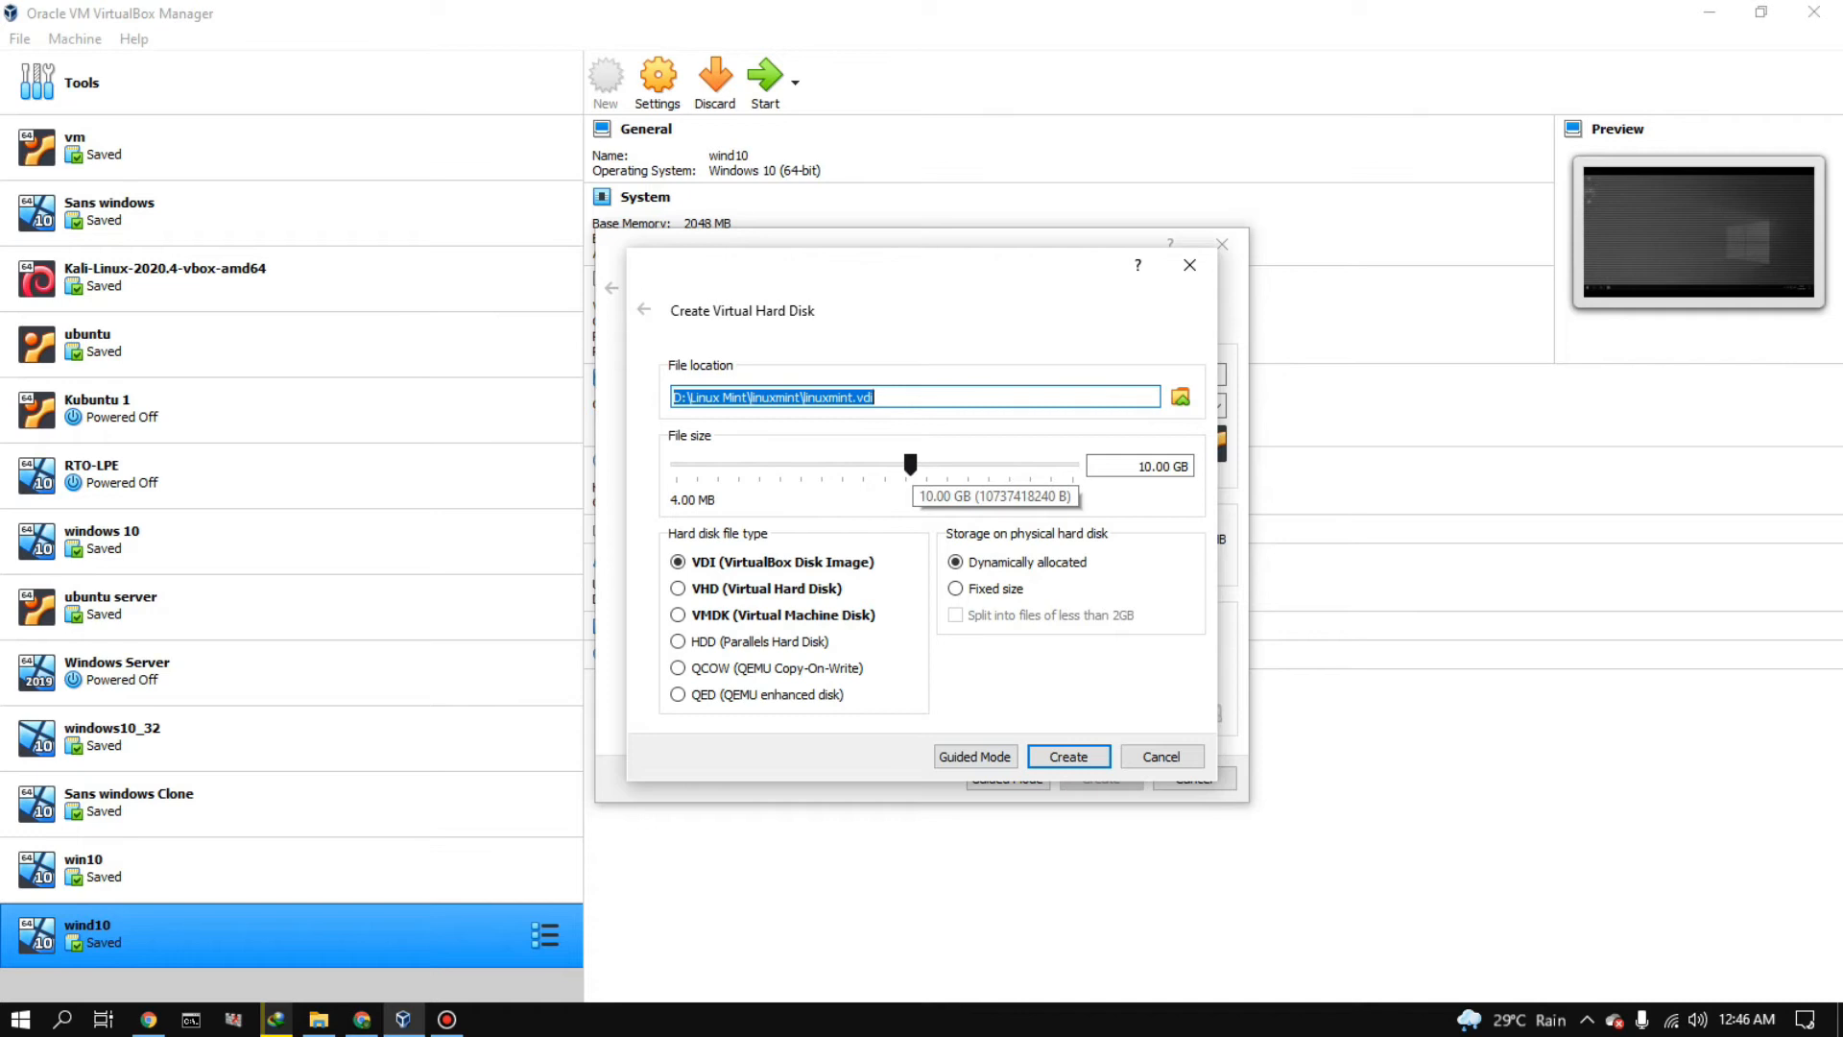
{"action": "left_click_drag", "start_coordinate": [910, 465], "coordinate": [948, 465]}
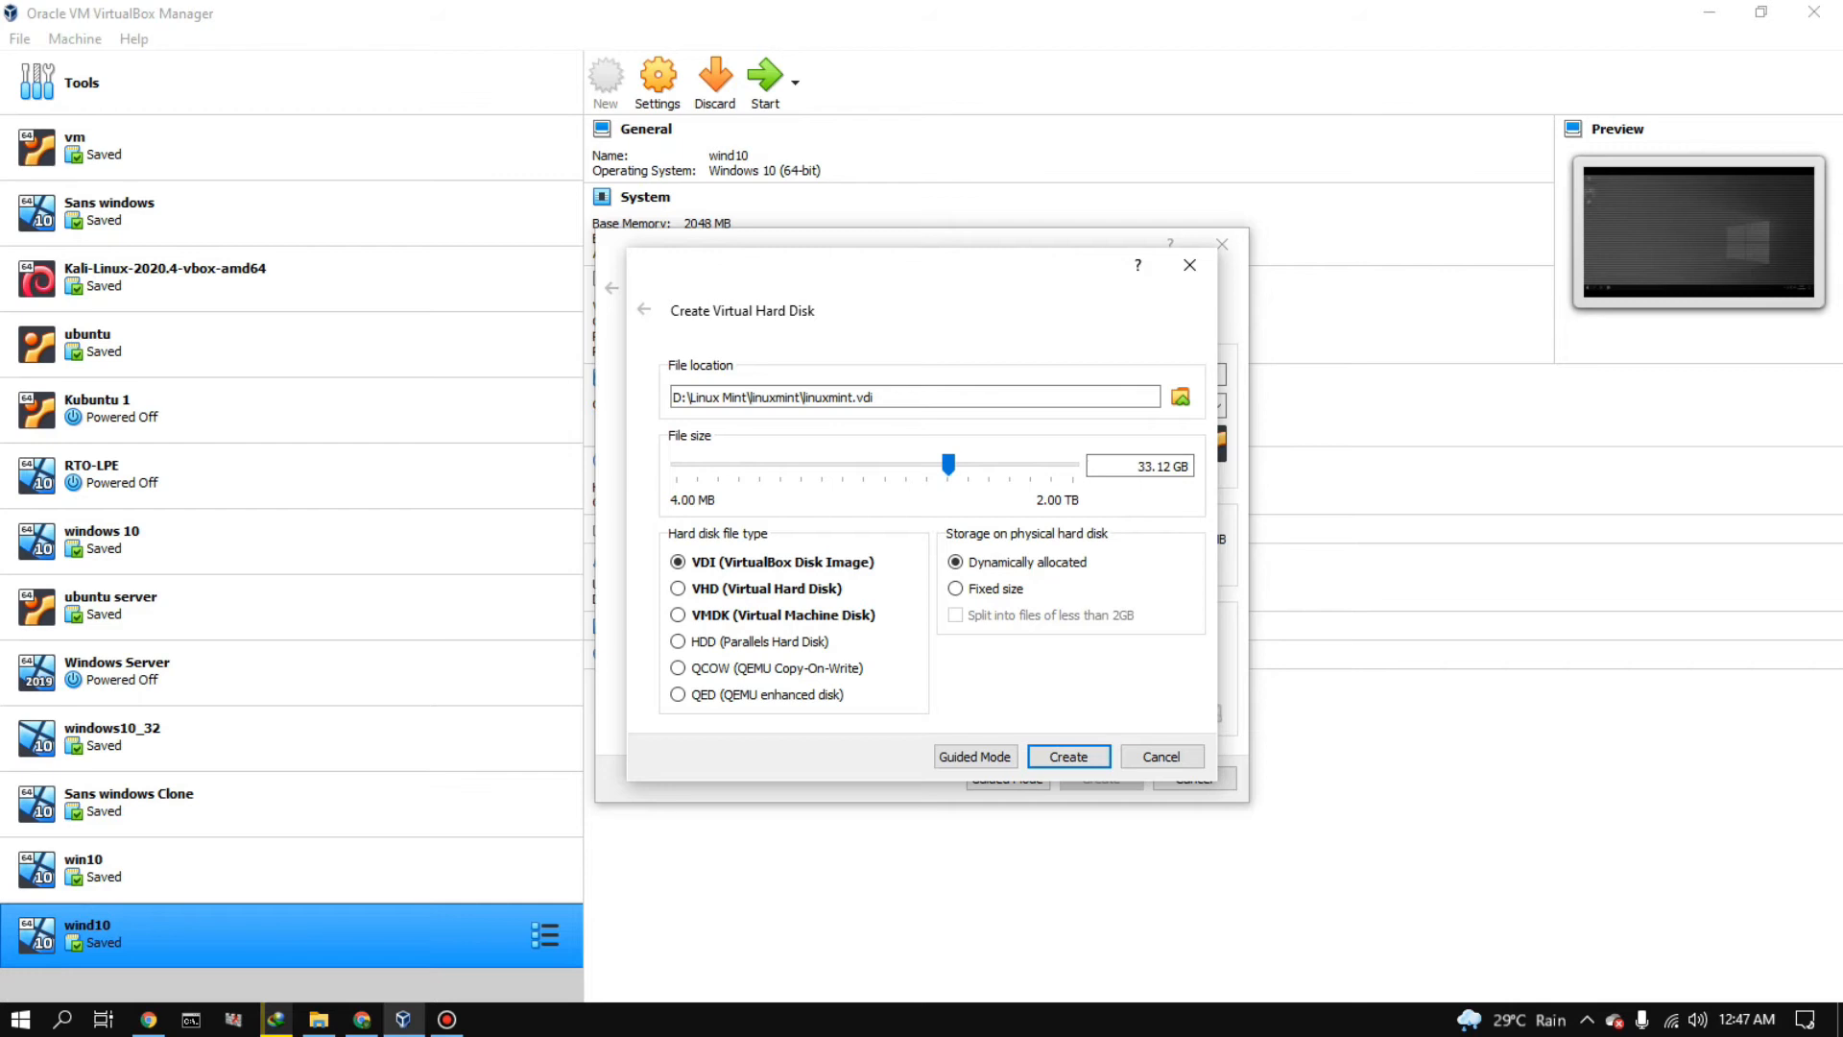
{"action": "key", "text": "Return"}
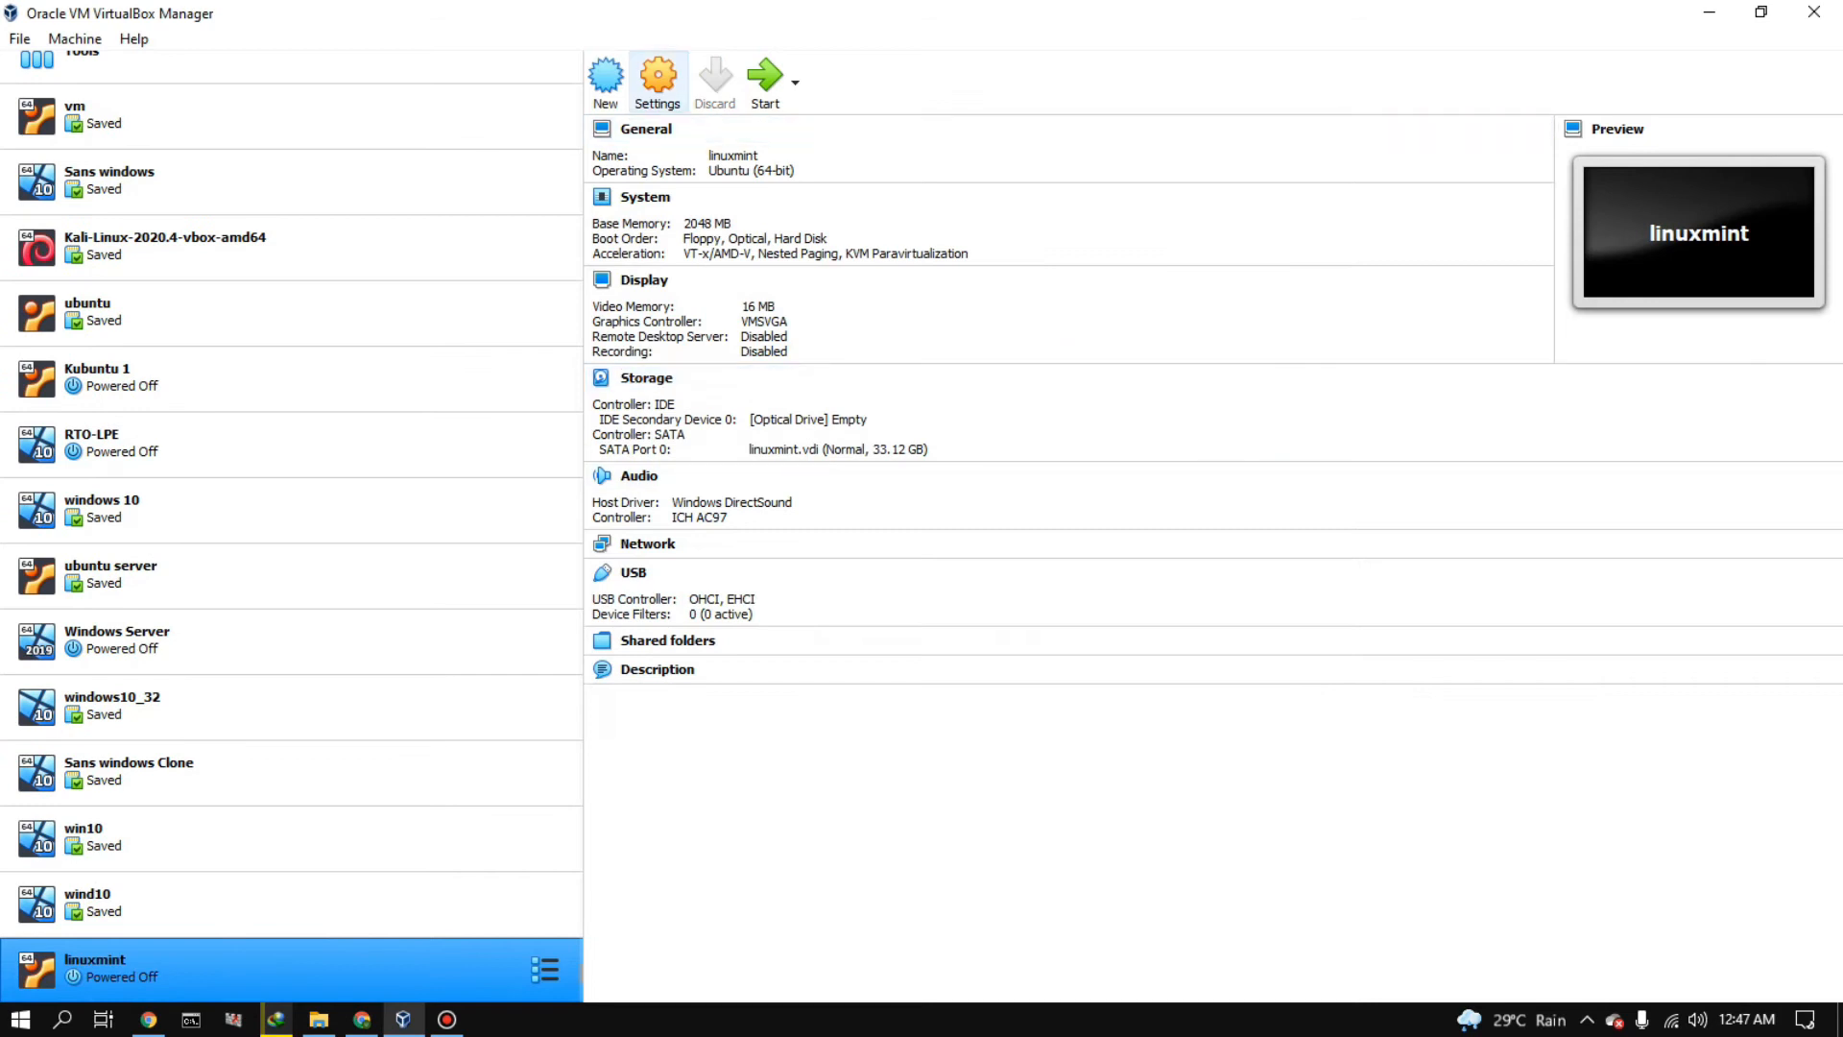
- In the linuxmint machine's settings, select the USB 1.1 (OHCI) controller and attach network Adapter 1 to Bridged Adapter
{"action": "left_click", "coordinate": [658, 84]}
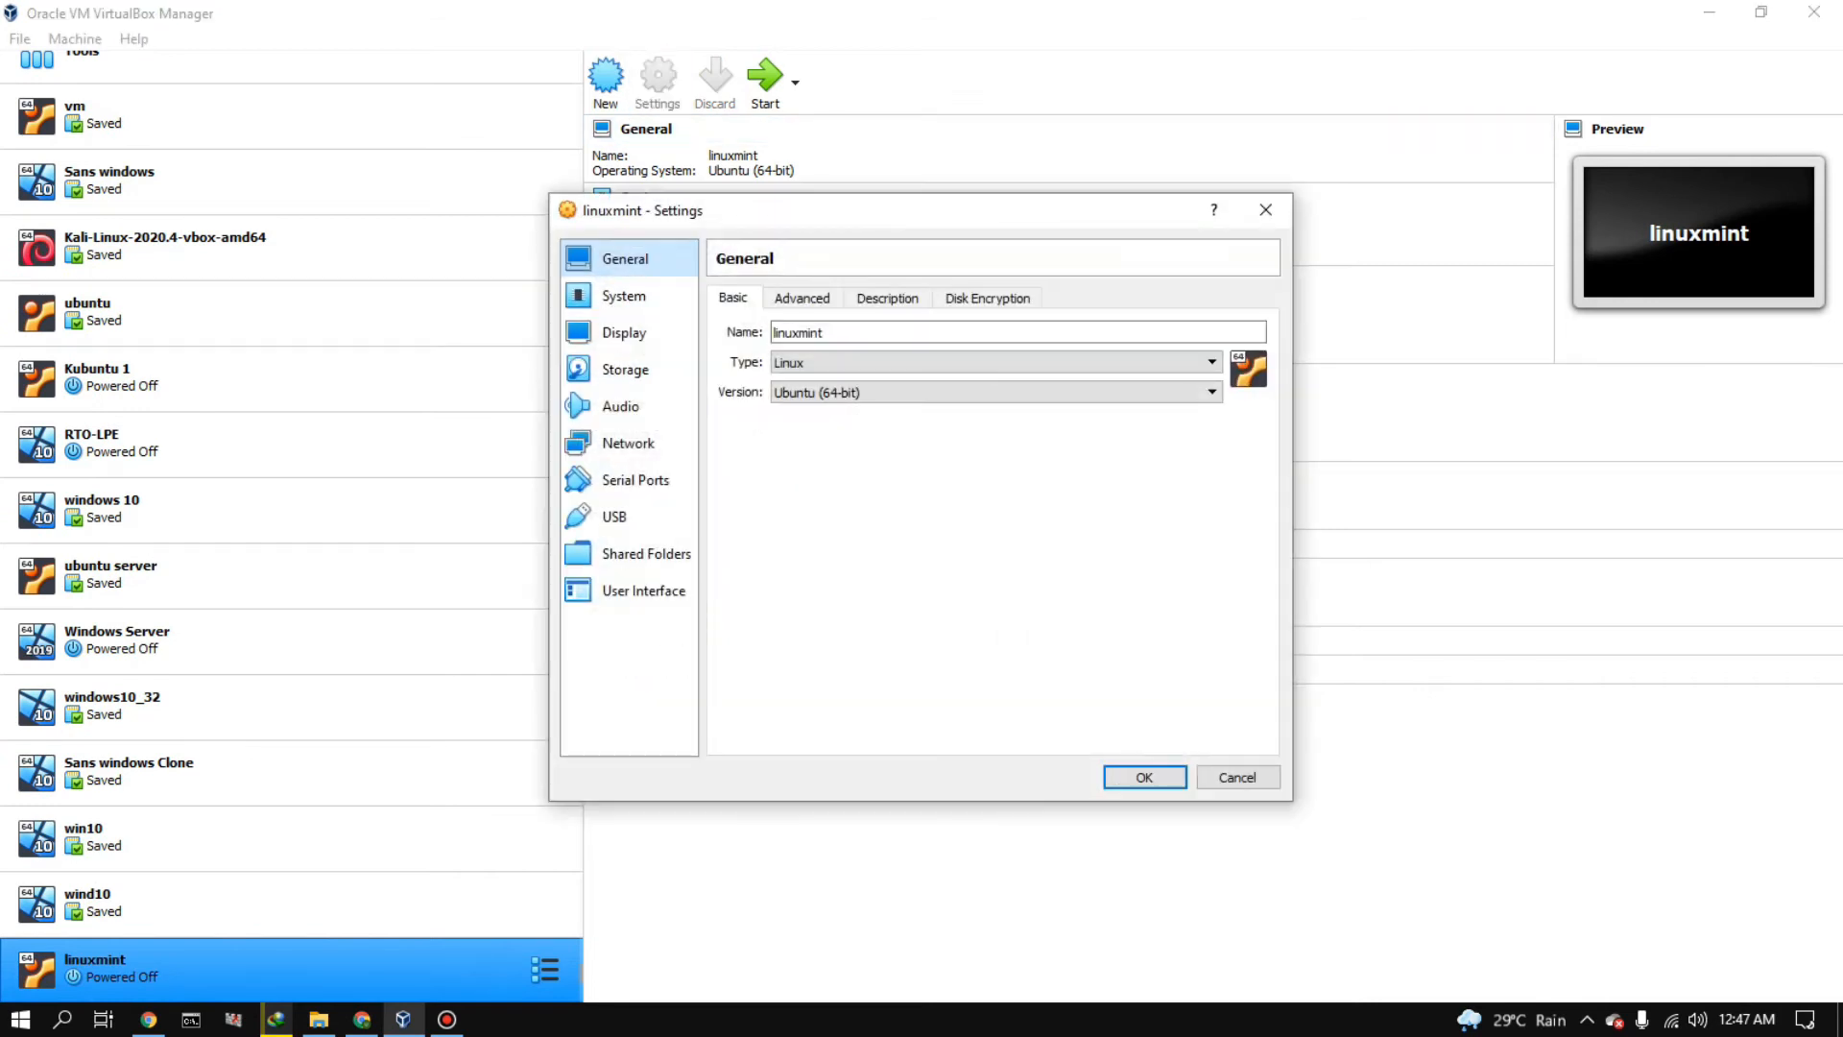
{"action": "left_click", "coordinate": [629, 516]}
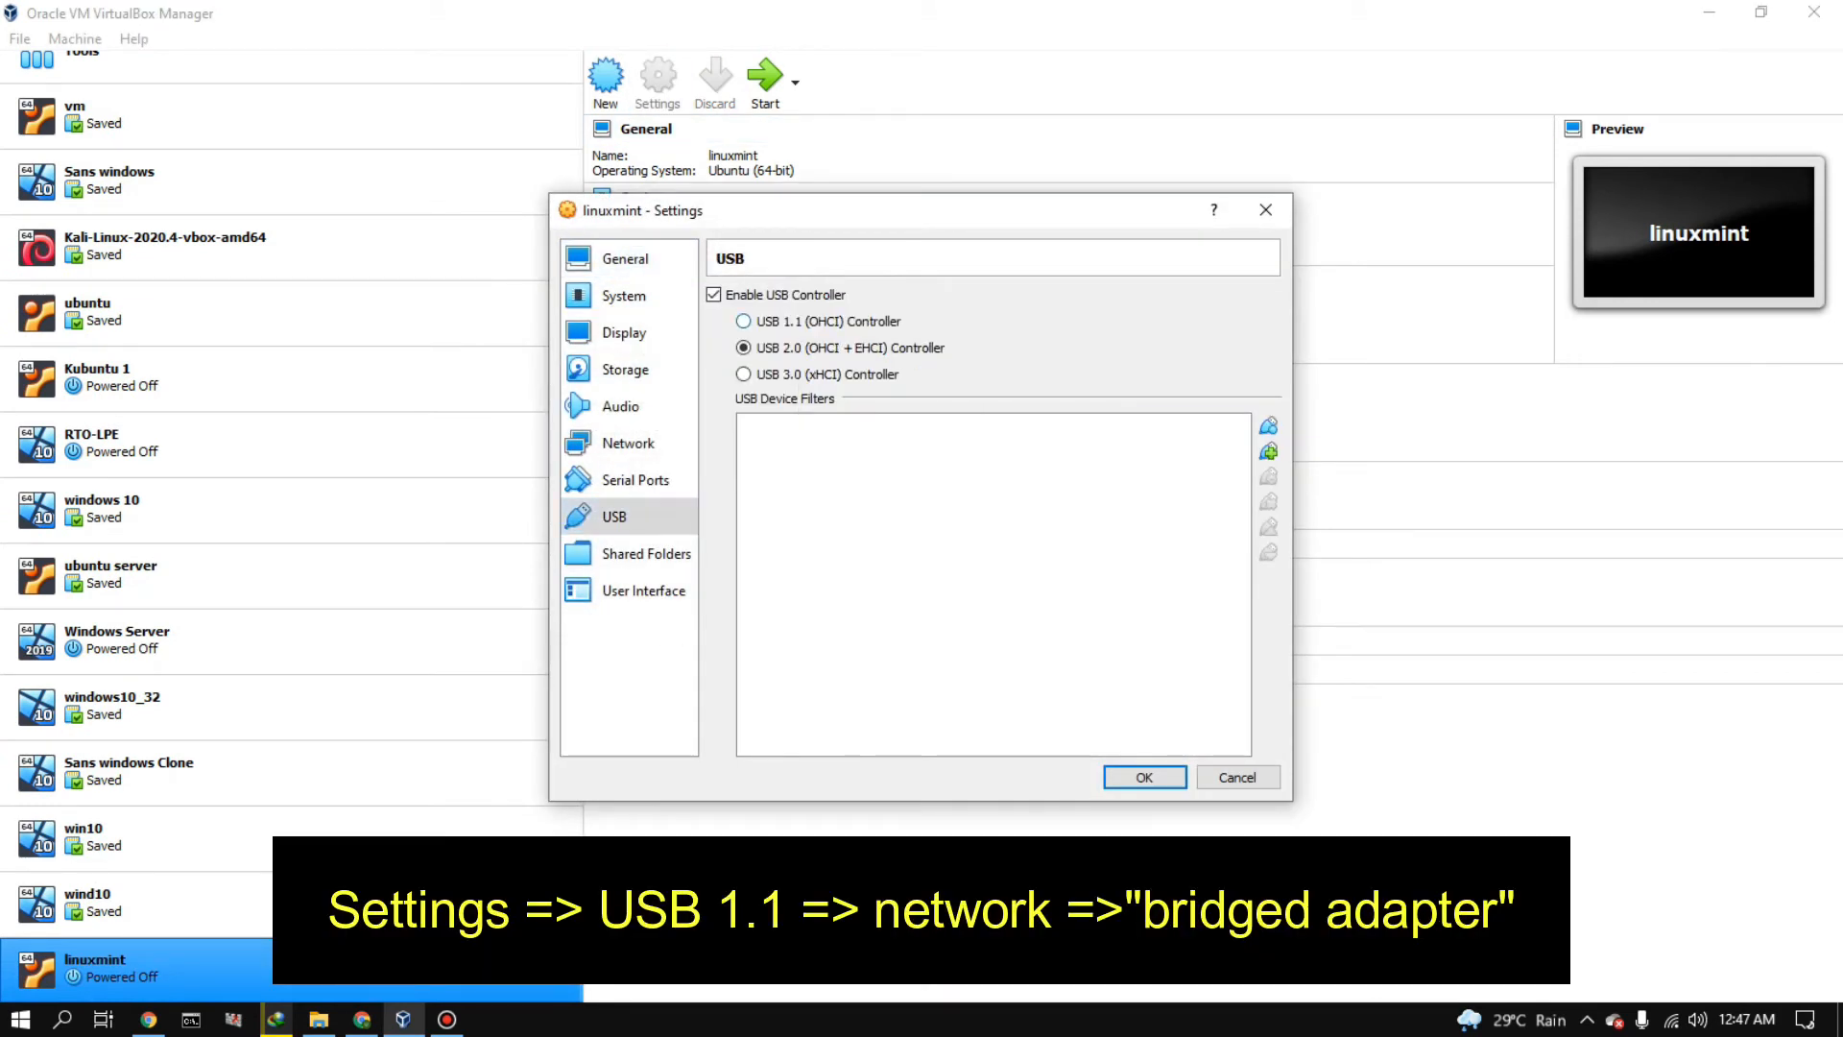
{"action": "left_click", "coordinate": [629, 443]}
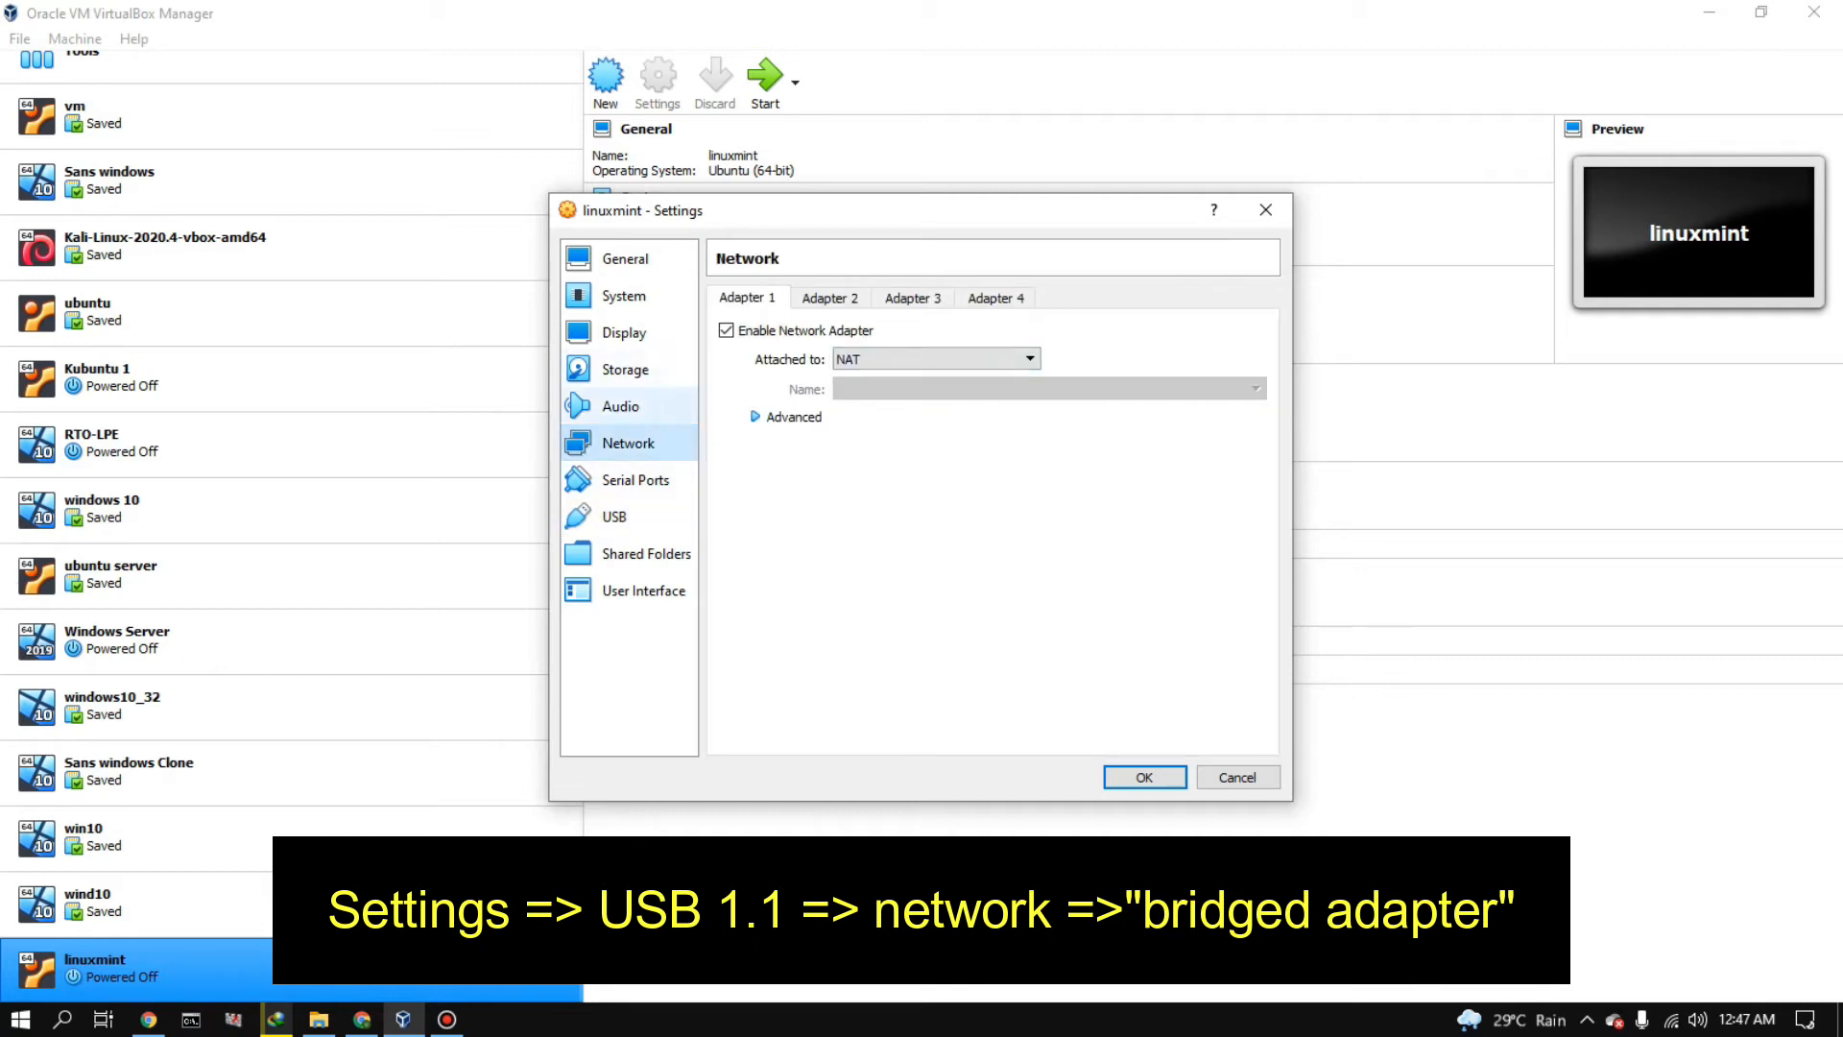
{"action": "left_click", "coordinate": [936, 359]}
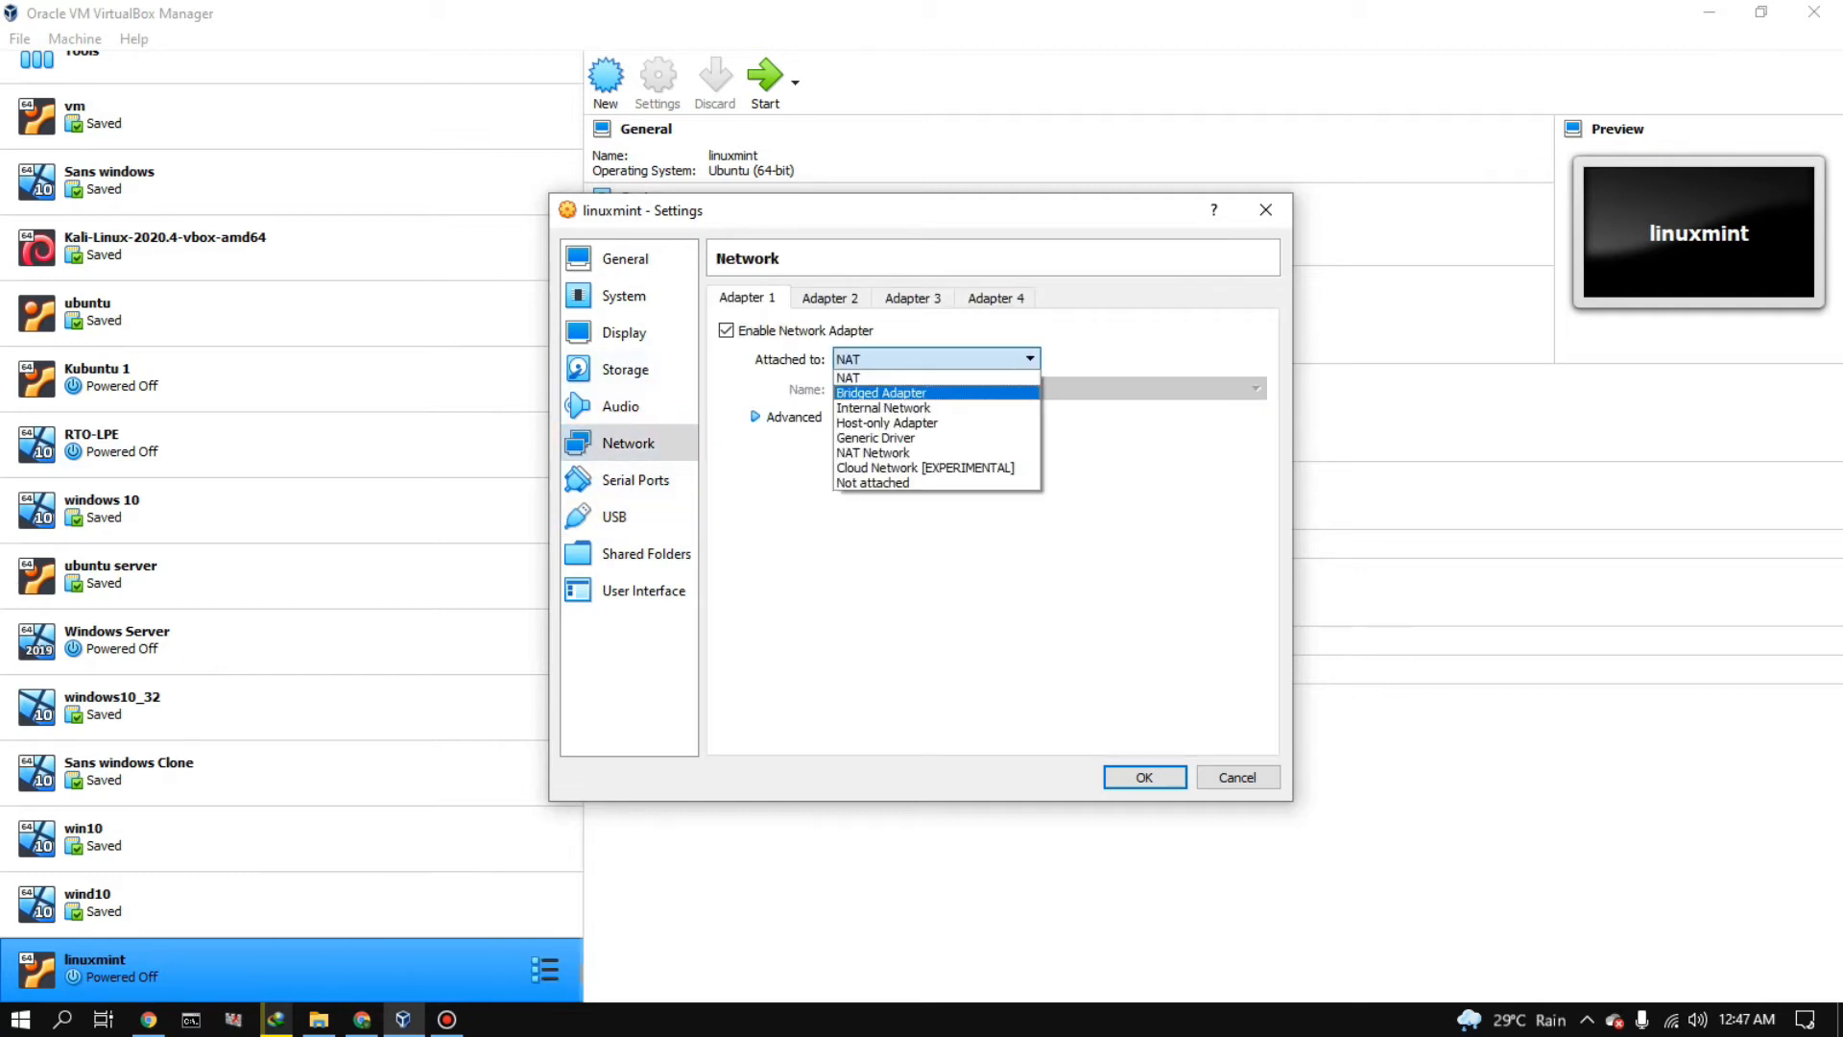
{"action": "left_click", "coordinate": [881, 393]}
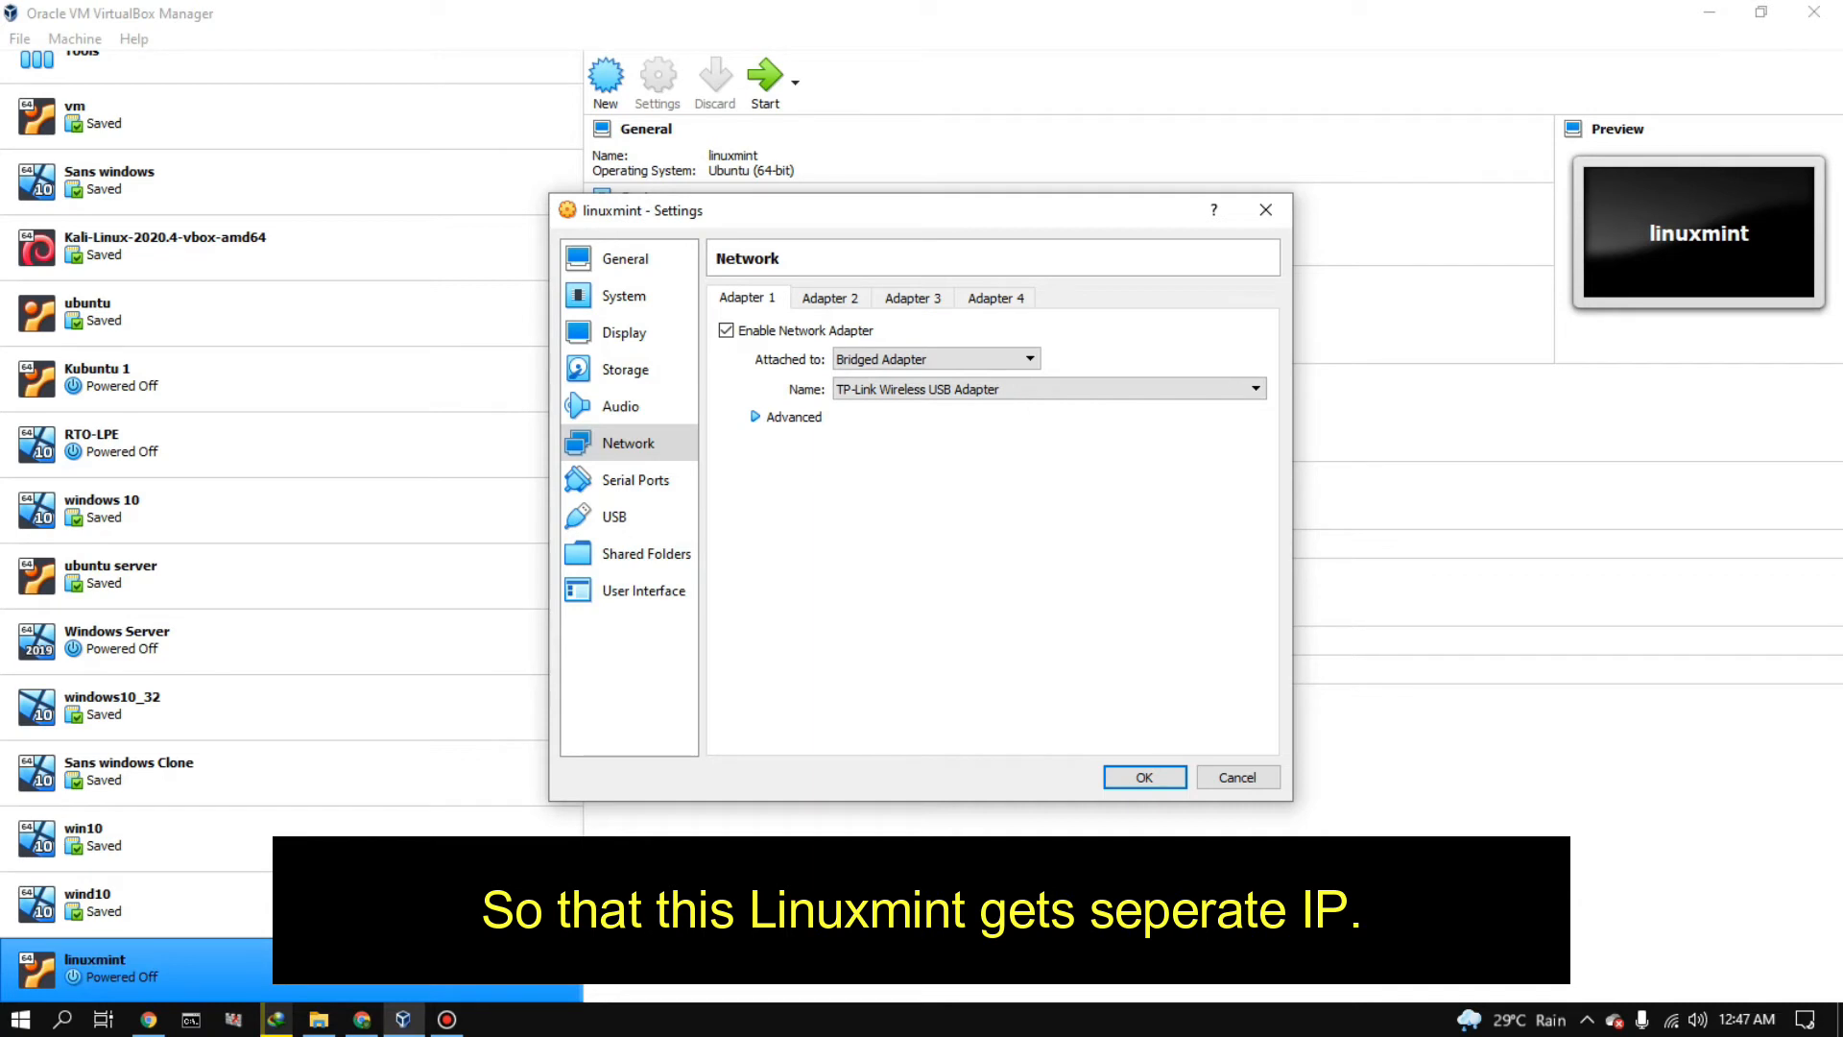
{"action": "left_click", "coordinate": [755, 416]}
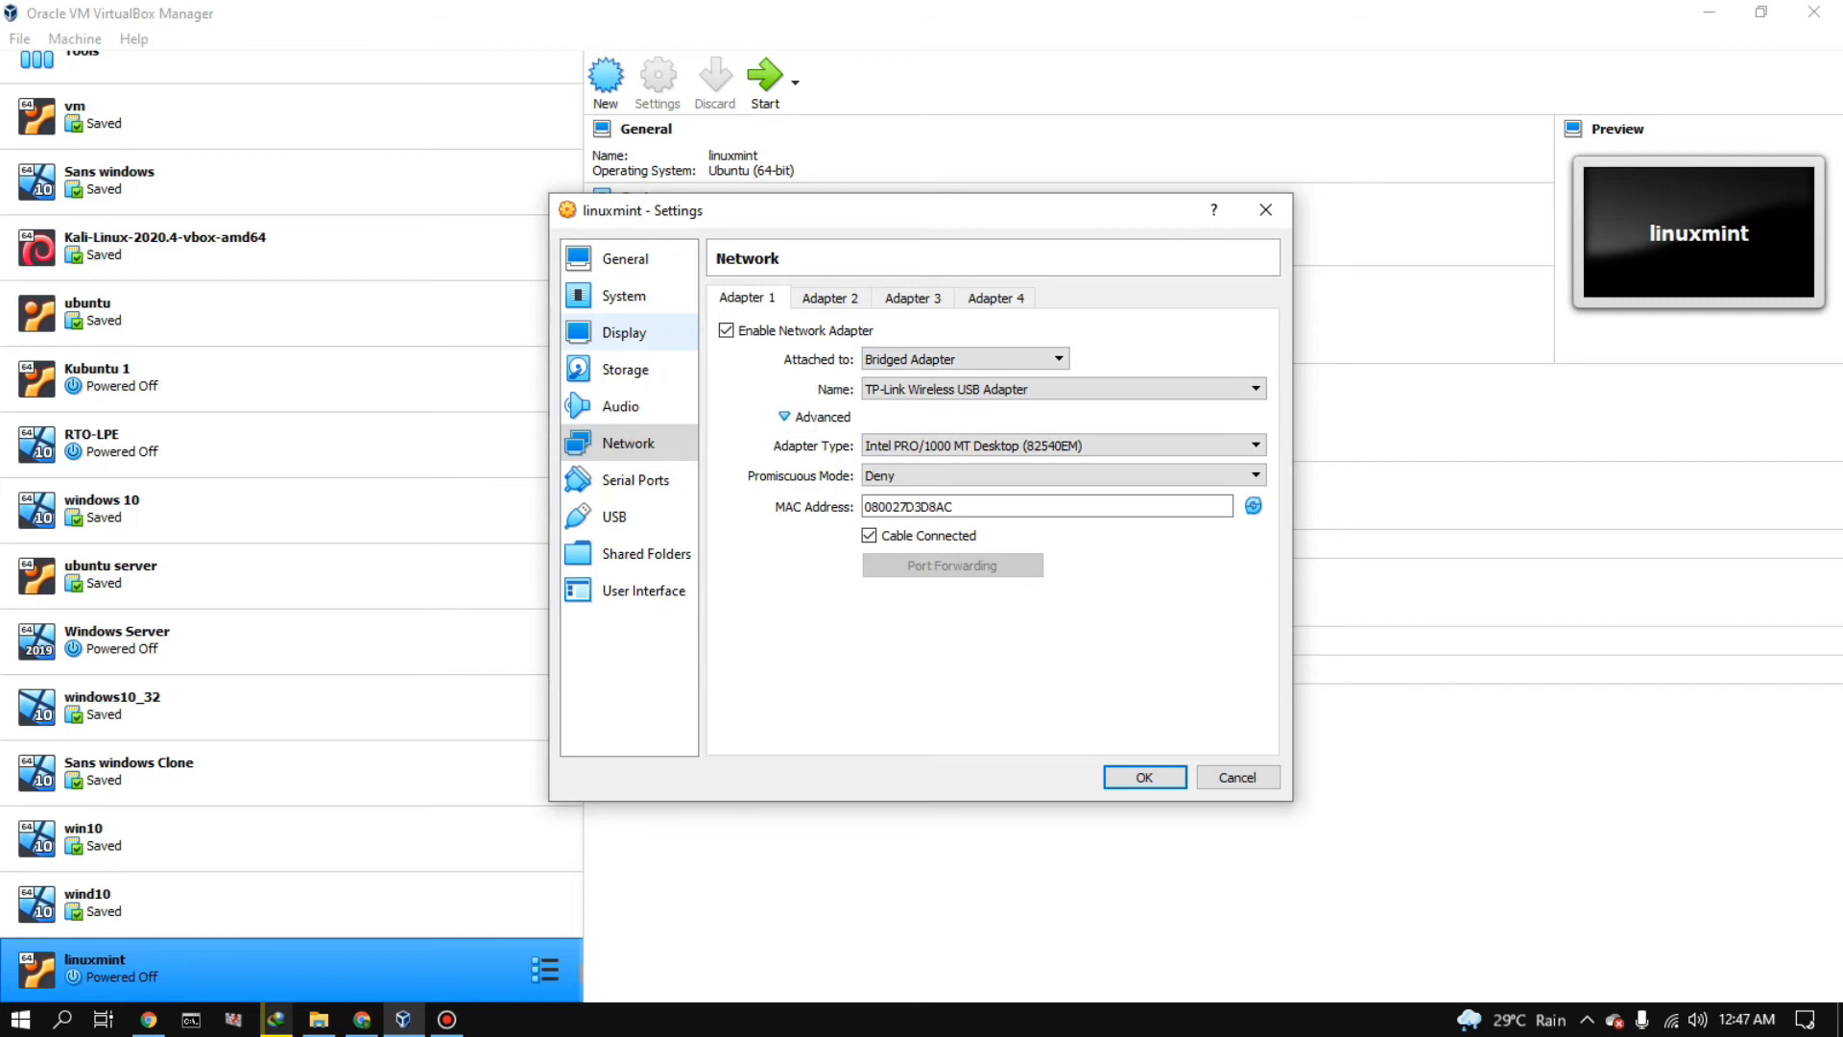
- Set the linuxmint machine's processor count to 3 CPUs in its system settings
{"action": "left_click", "coordinate": [656, 337]}
{"action": "left_click", "coordinate": [641, 297]}
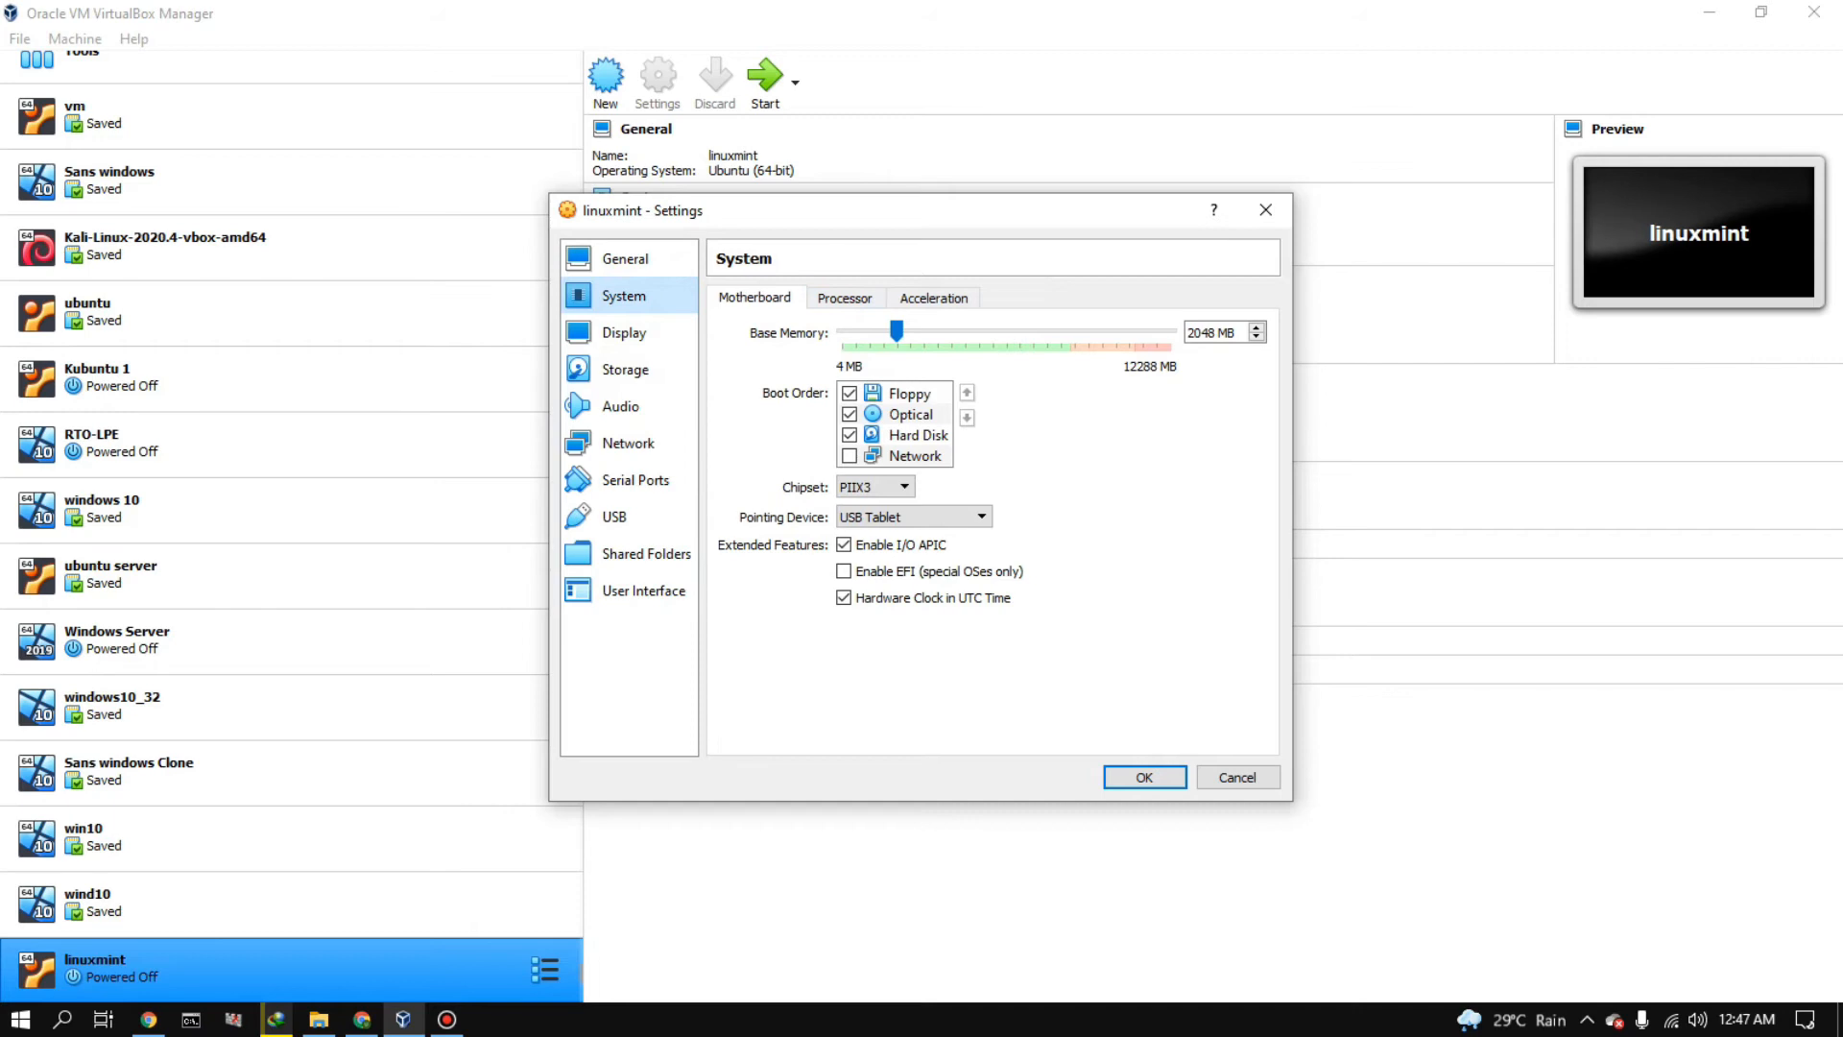
{"action": "left_click", "coordinate": [845, 299]}
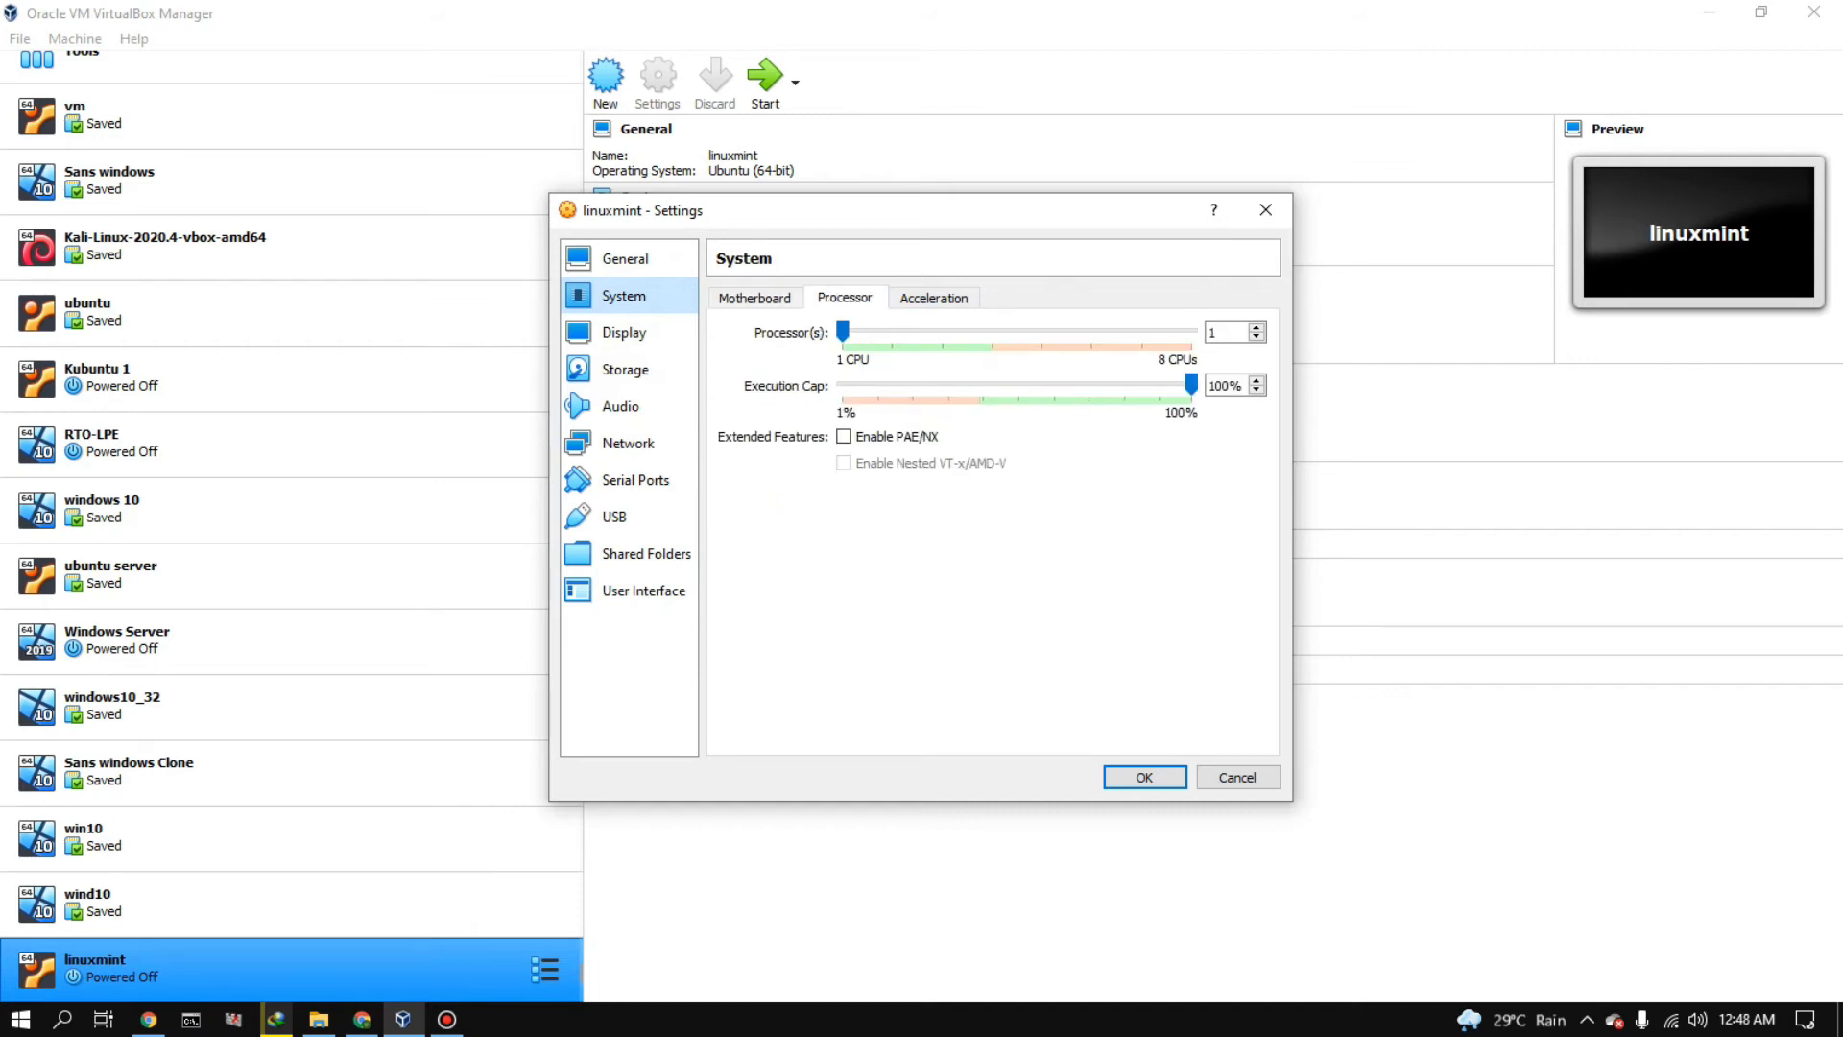
{"action": "left_click_drag", "start_coordinate": [843, 331], "coordinate": [943, 331]}
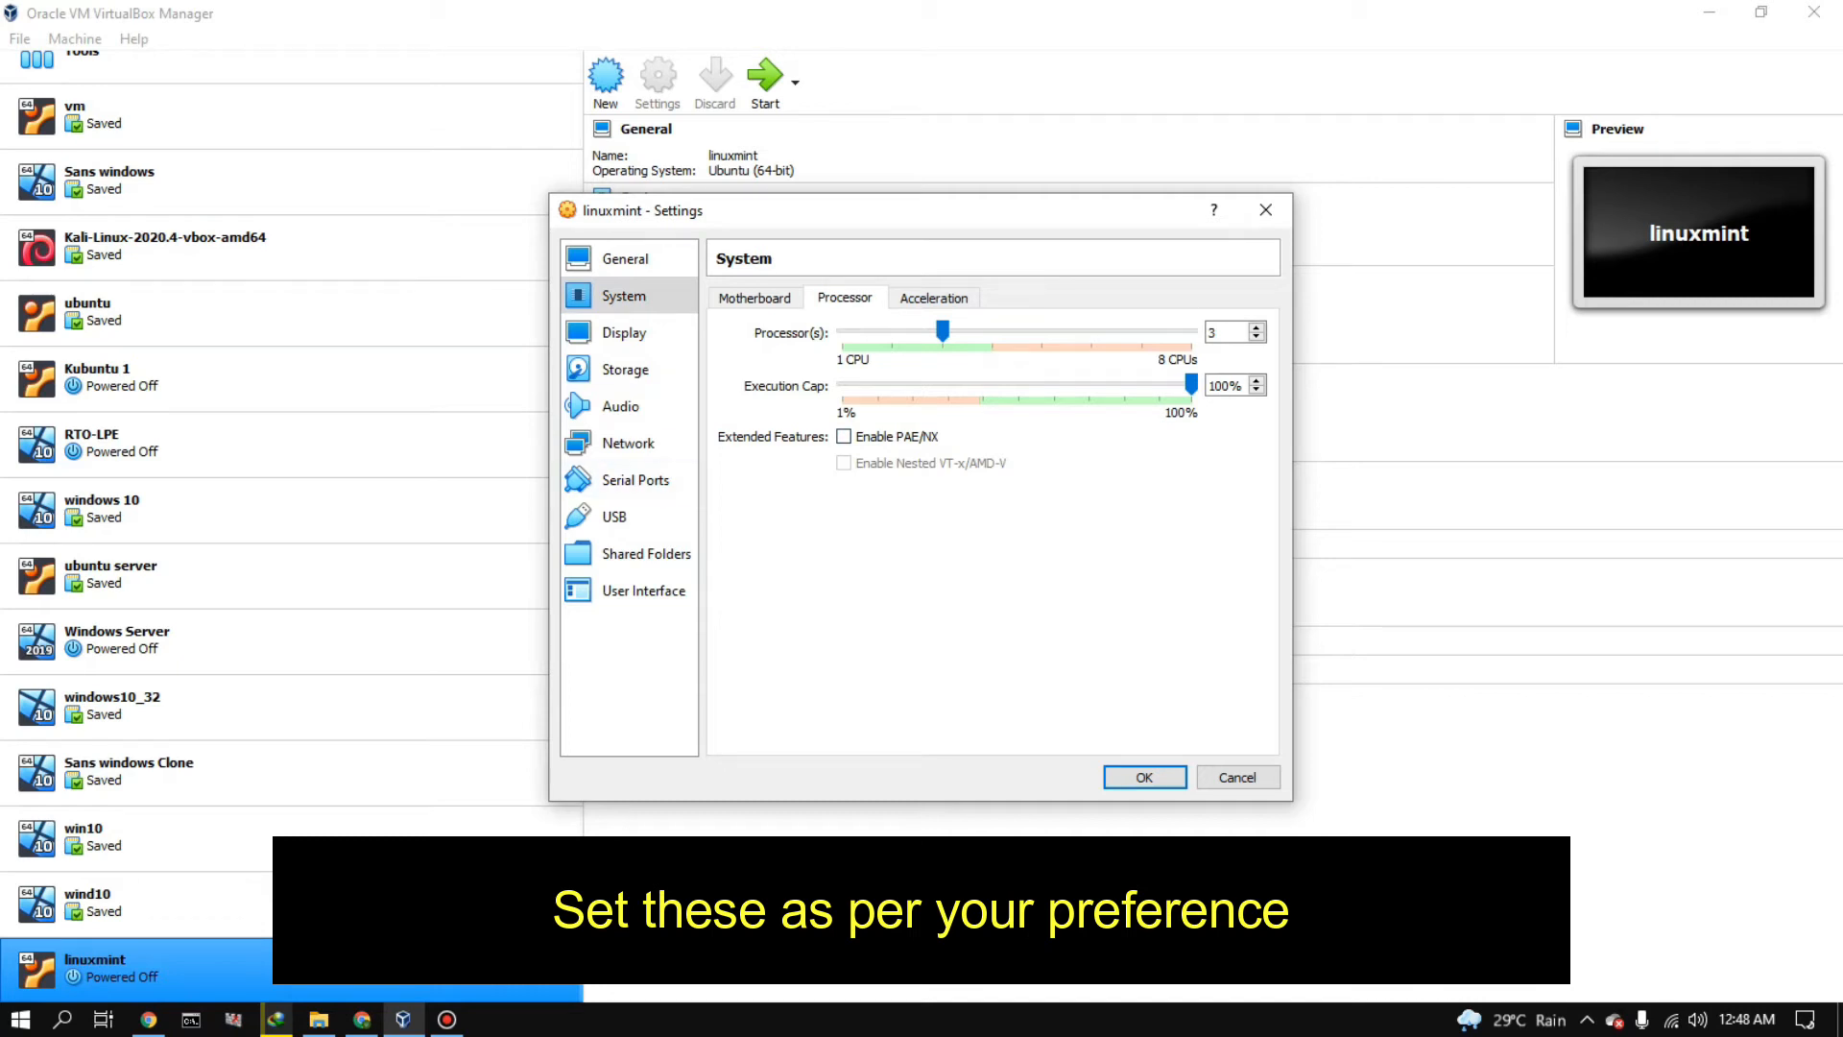
- Apply the settings and start the linuxmint virtual machine
{"action": "left_click", "coordinate": [645, 554]}
{"action": "left_click", "coordinate": [616, 519]}
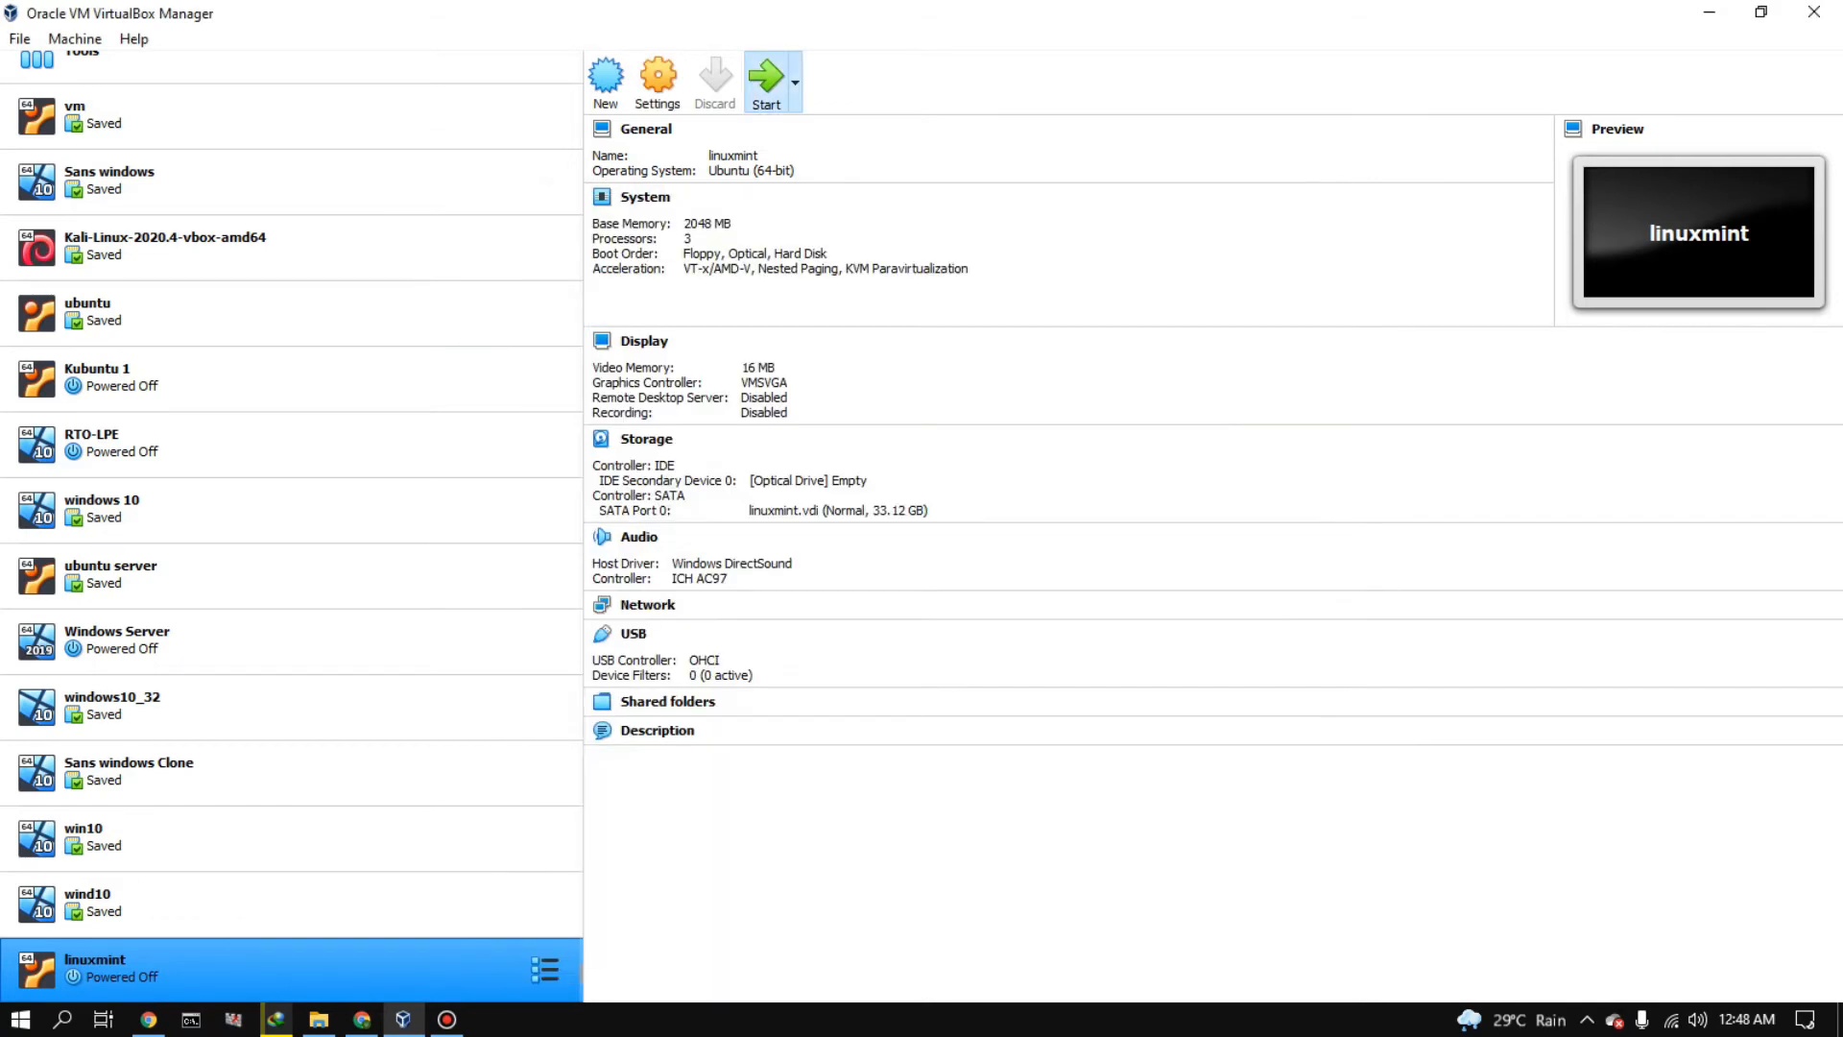
{"action": "left_click", "coordinate": [765, 83]}
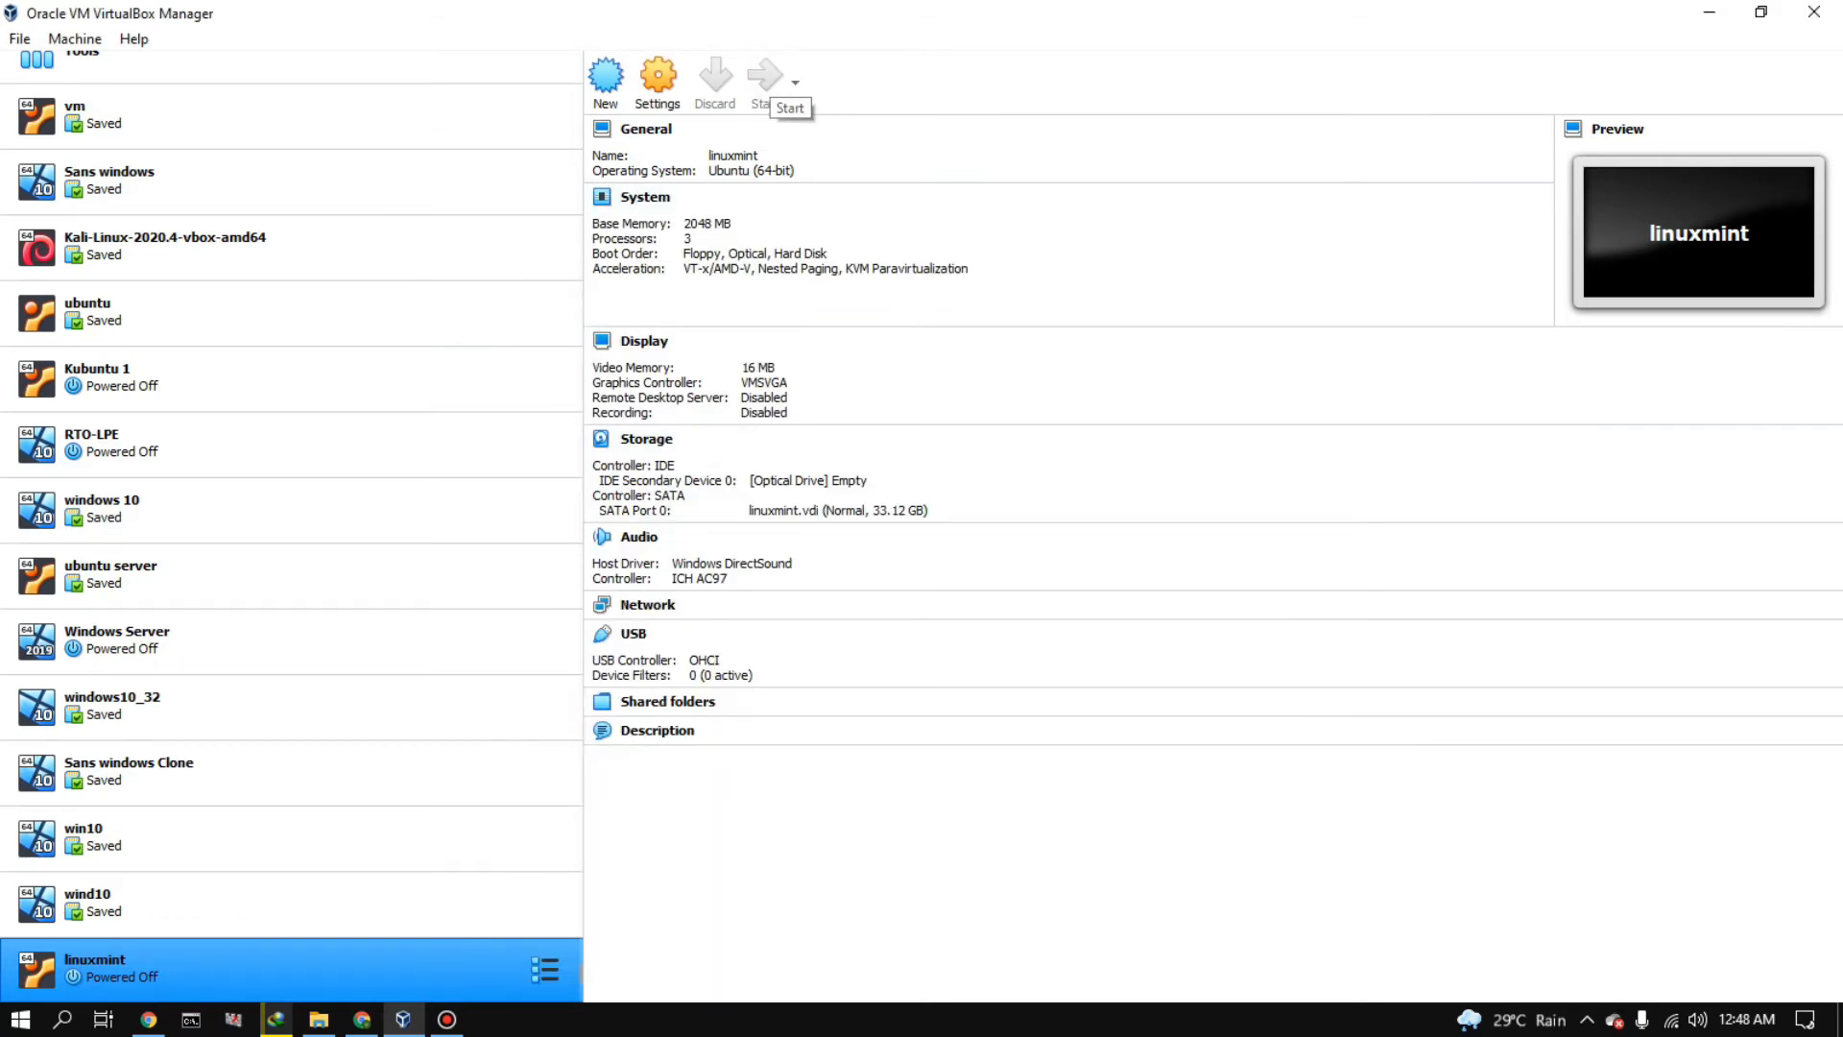
- Add linuxmint-20.1-cinnamon-64bit from the Linux Mint folder on drive D: as the start-up disk and start the machine from it
{"action": "left_click", "coordinate": [1090, 606]}
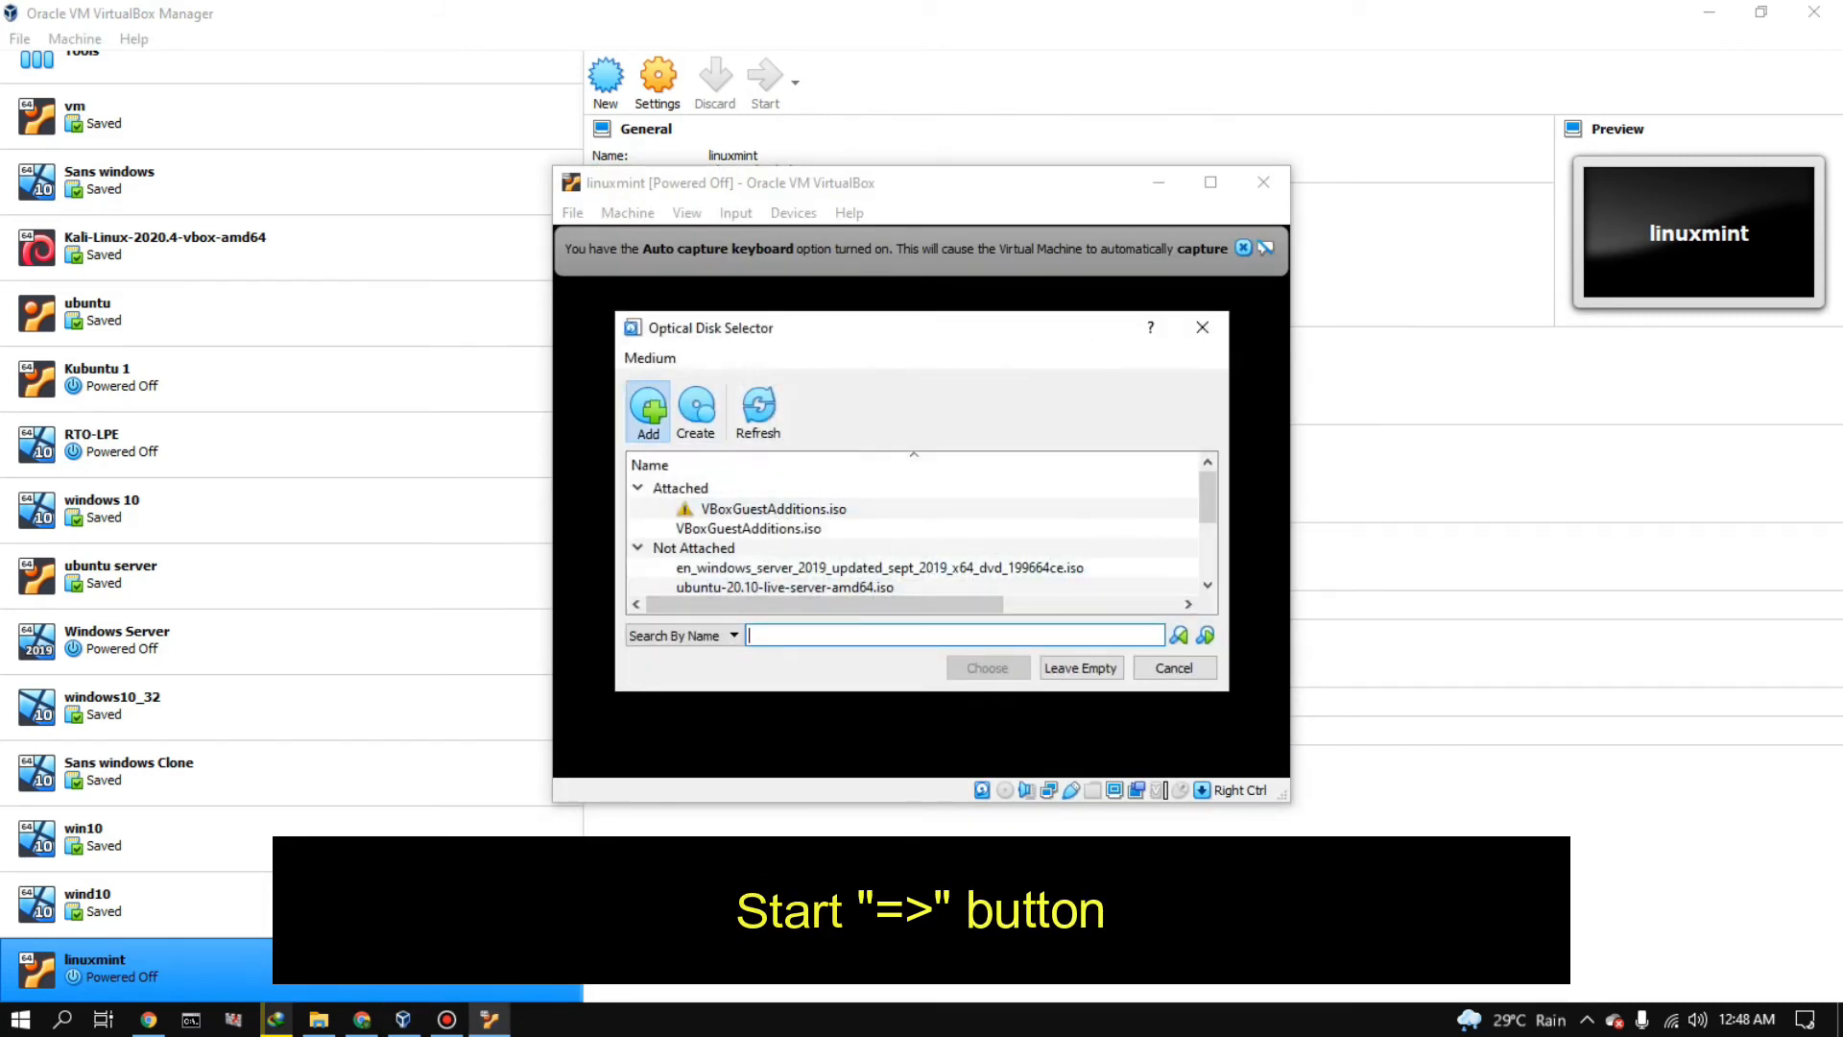
{"action": "left_click", "coordinate": [648, 408]}
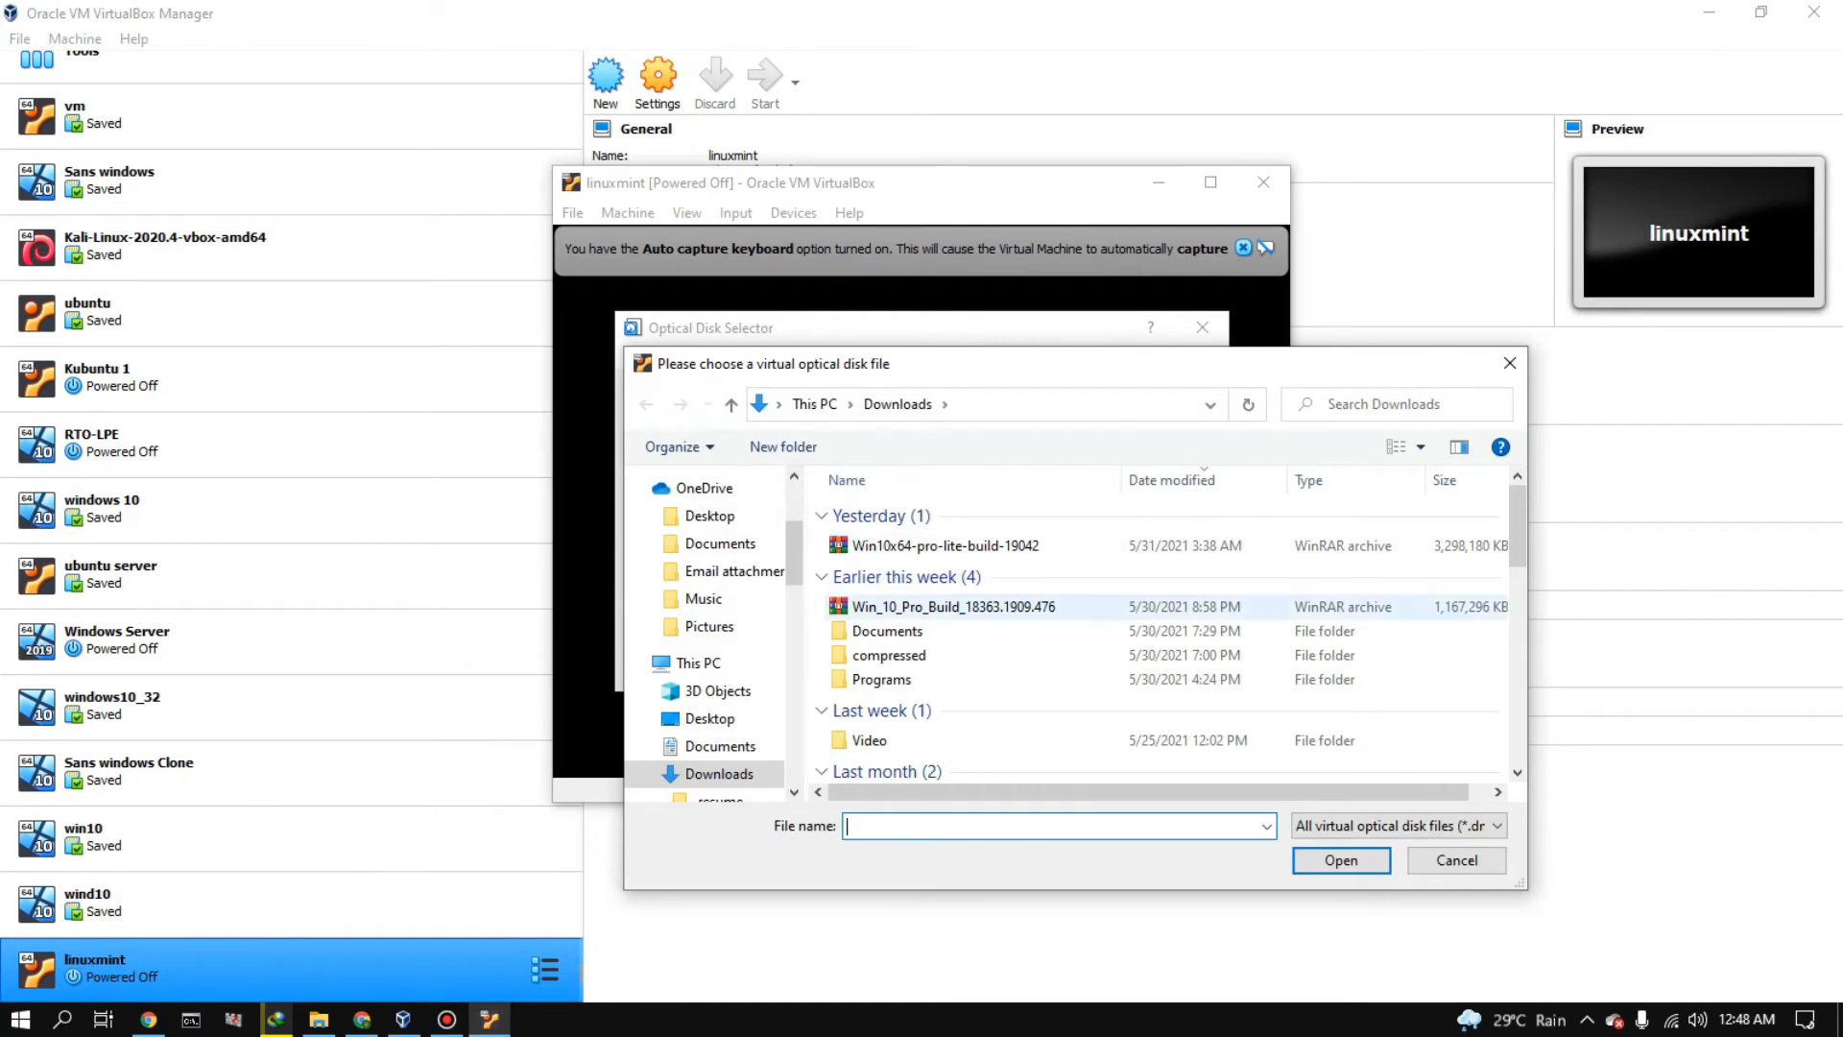
{"action": "scroll", "coordinate": [715, 634], "scroll_direction": "down", "scroll_amount": 10}
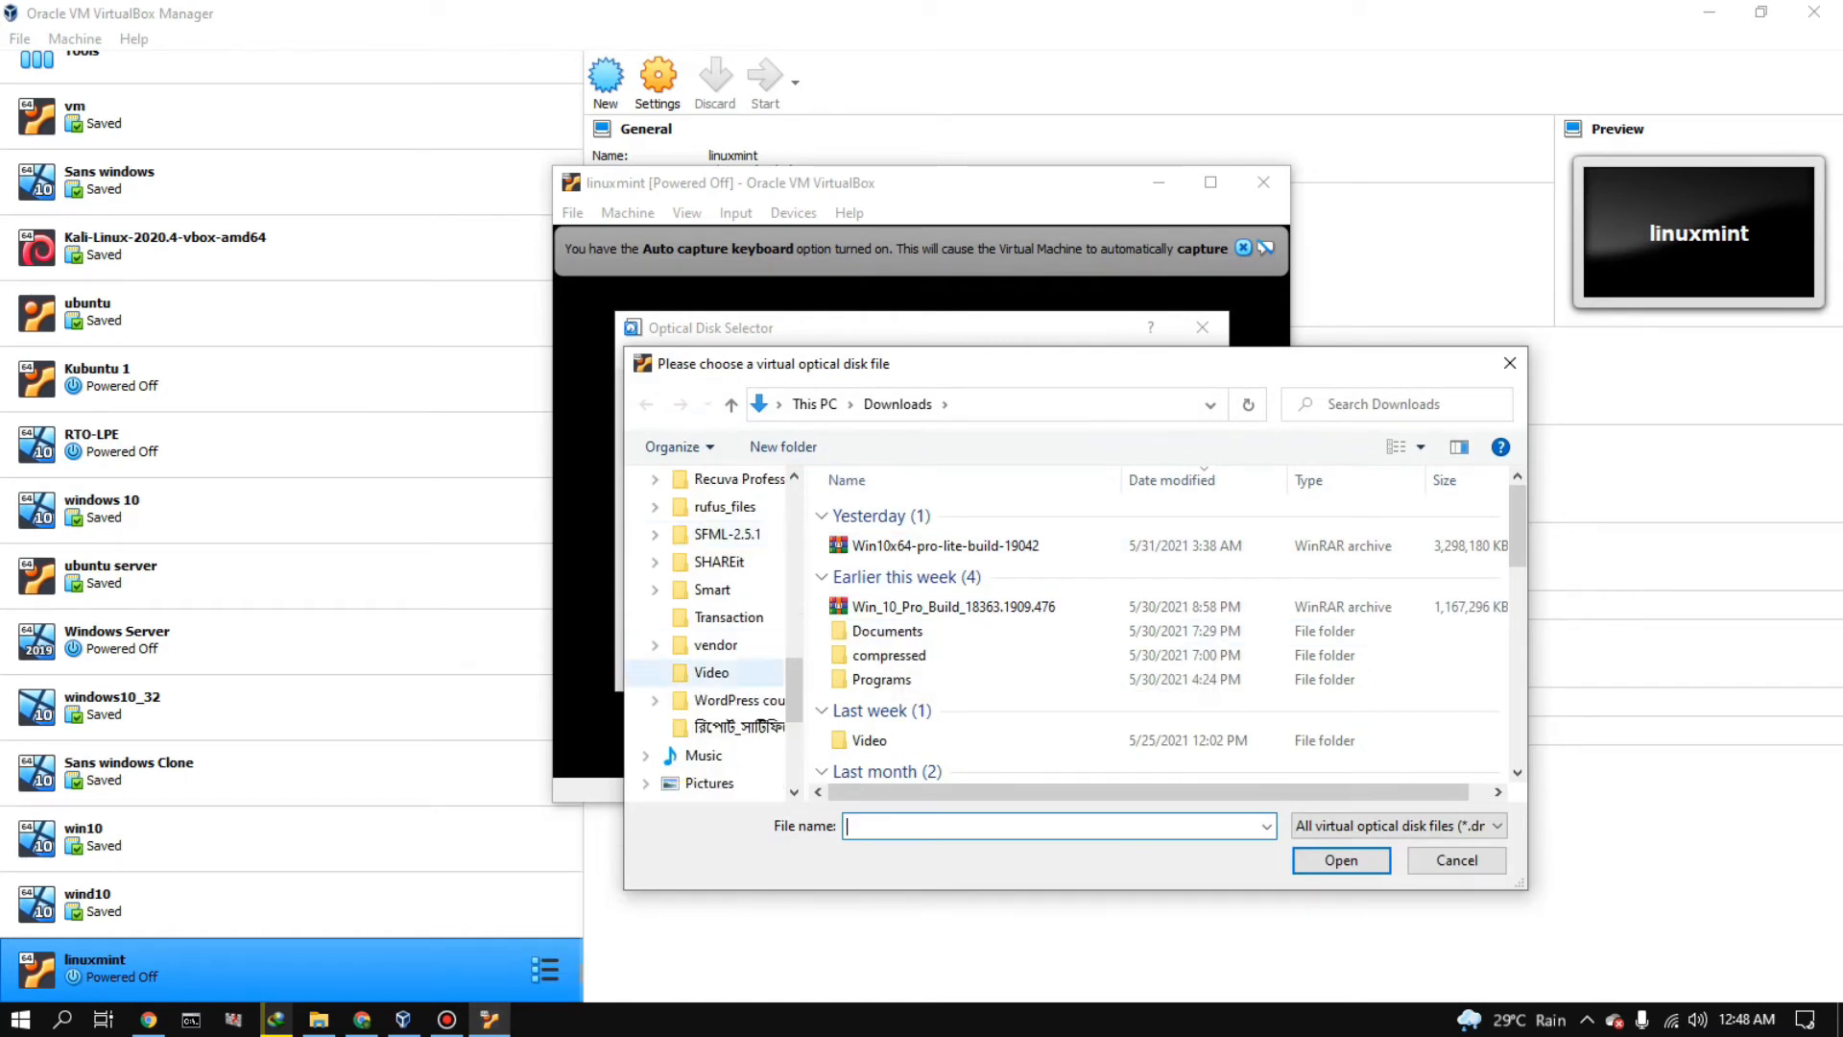
{"action": "scroll", "coordinate": [716, 652], "scroll_direction": "down", "scroll_amount": 3}
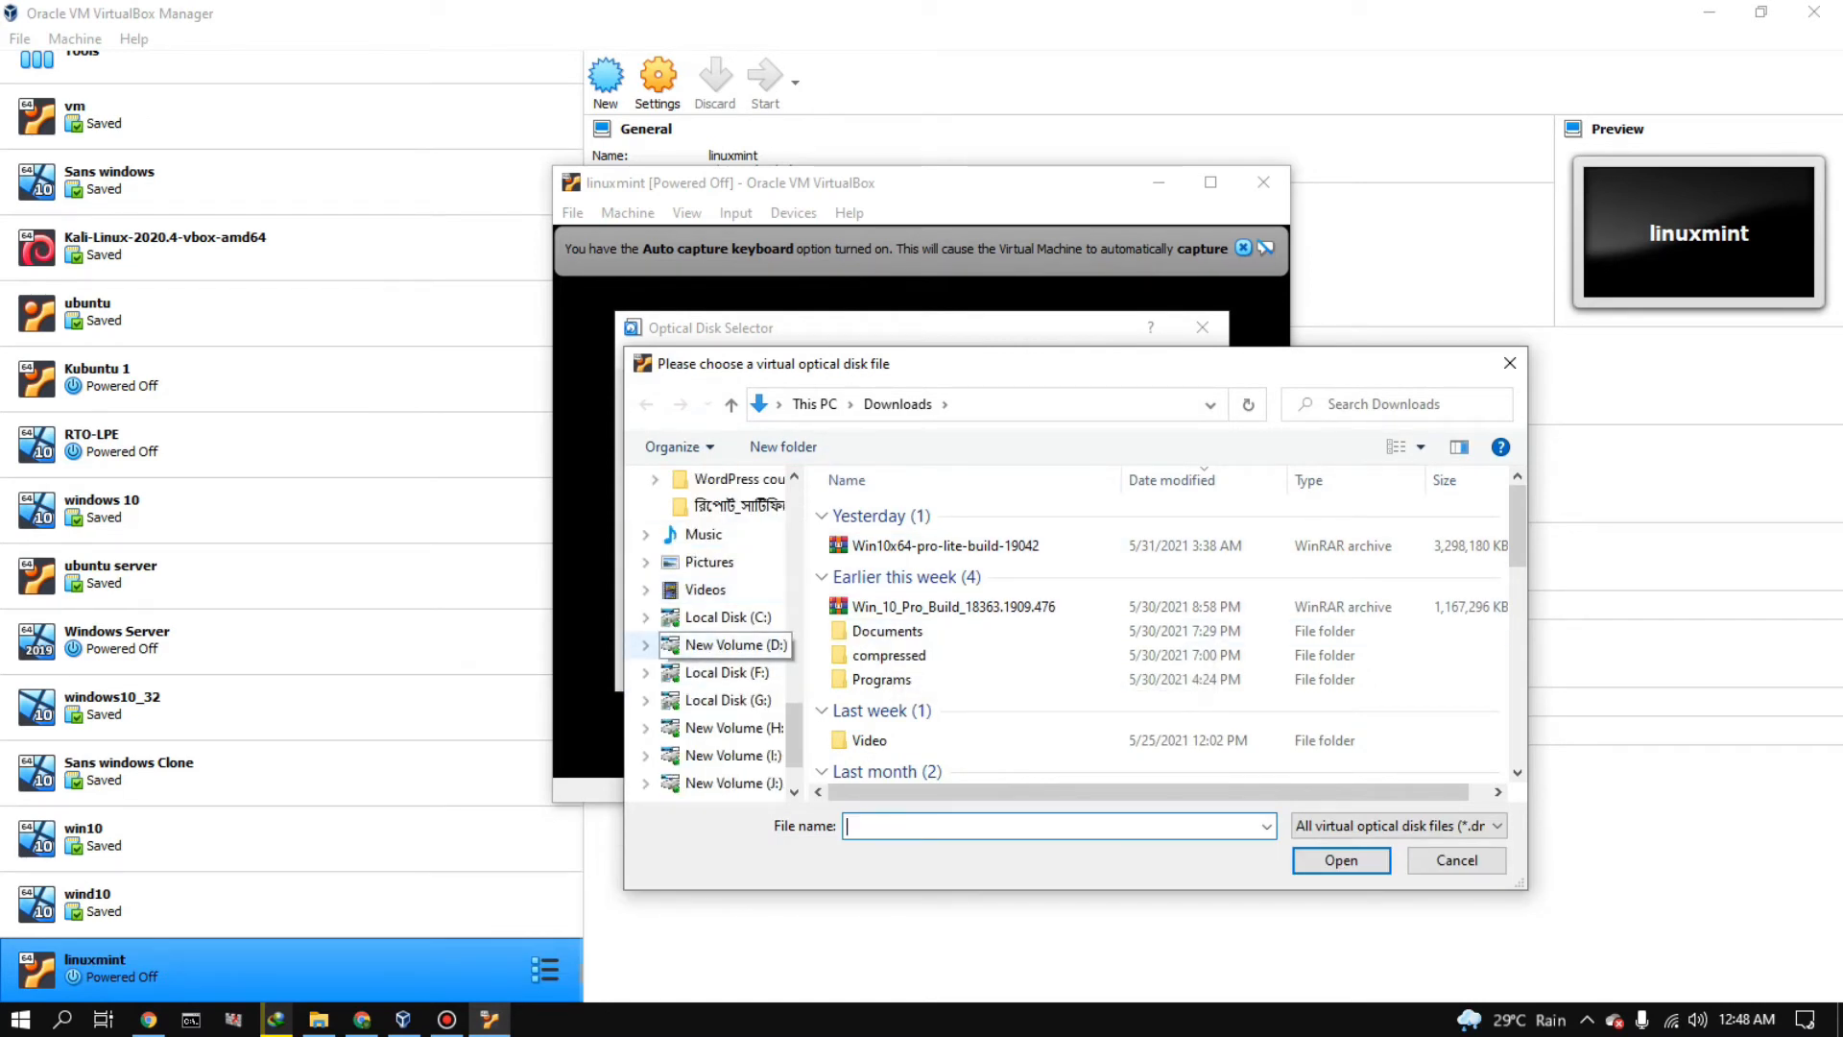
{"action": "left_click", "coordinate": [725, 644]}
{"action": "double_click", "coordinate": [883, 513]}
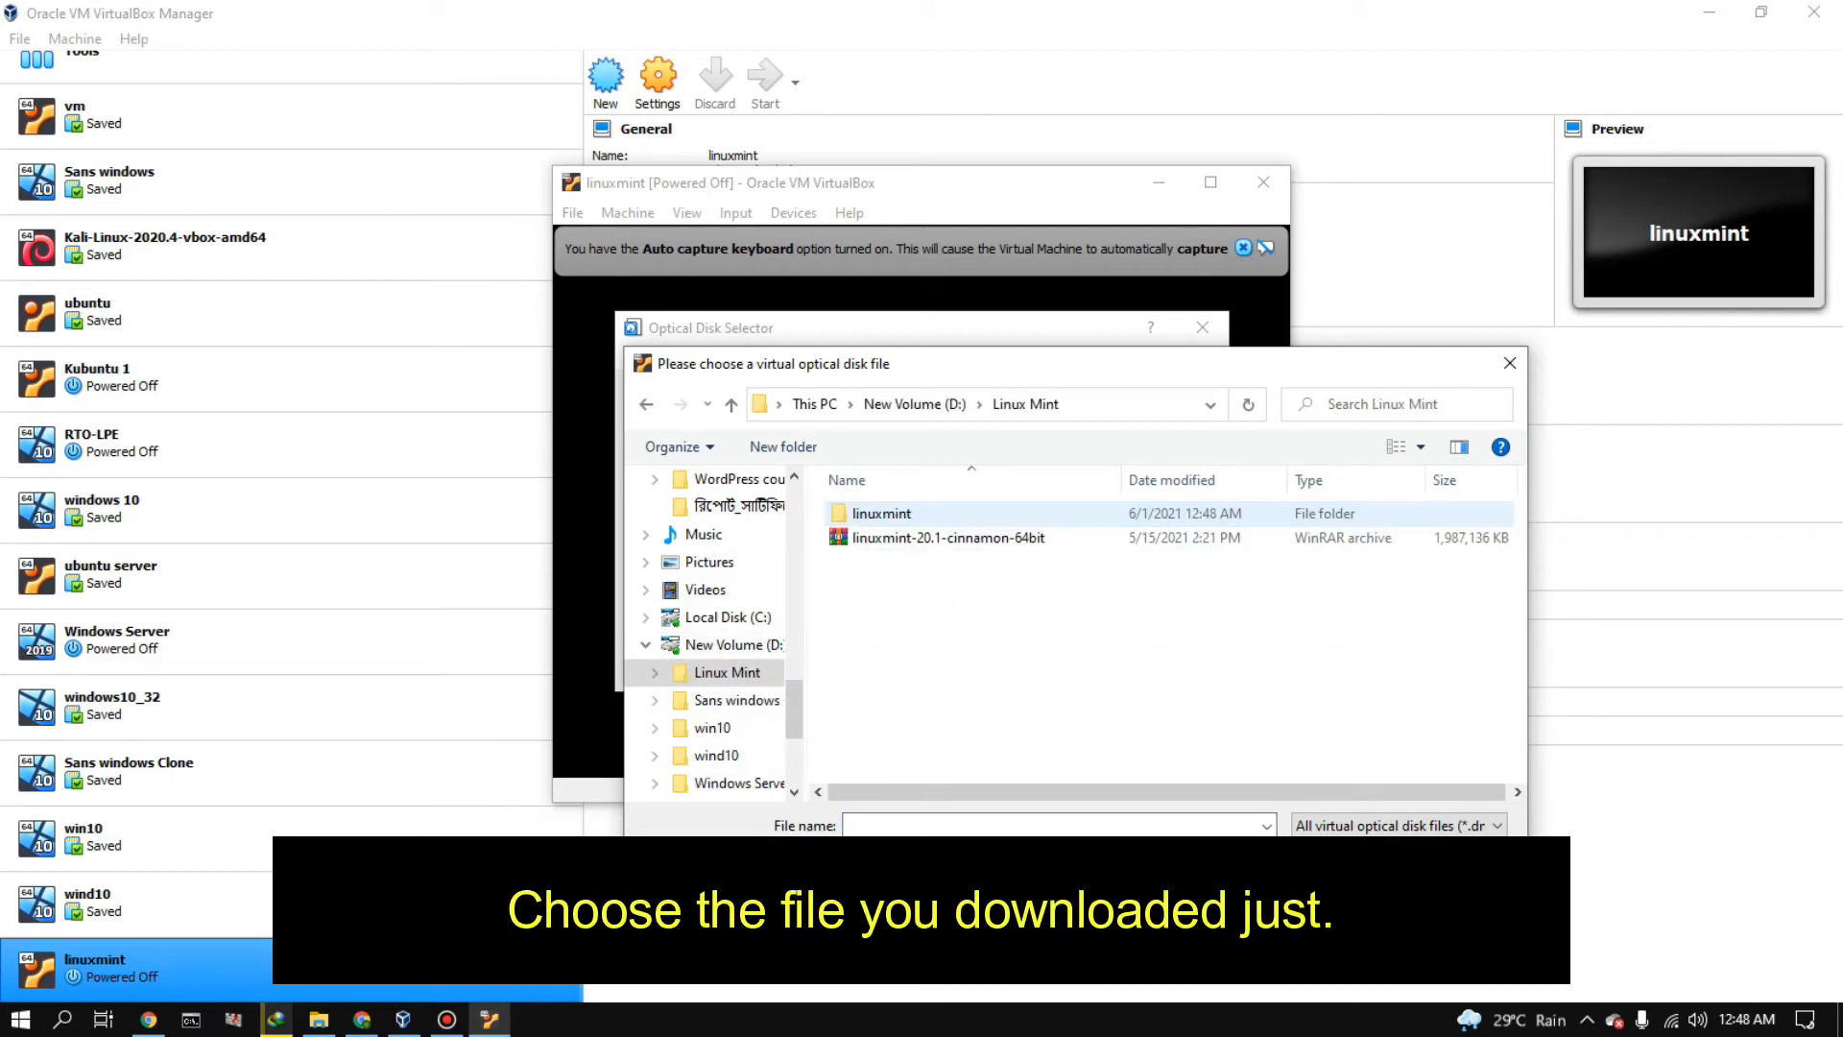
{"action": "left_click", "coordinate": [948, 537]}
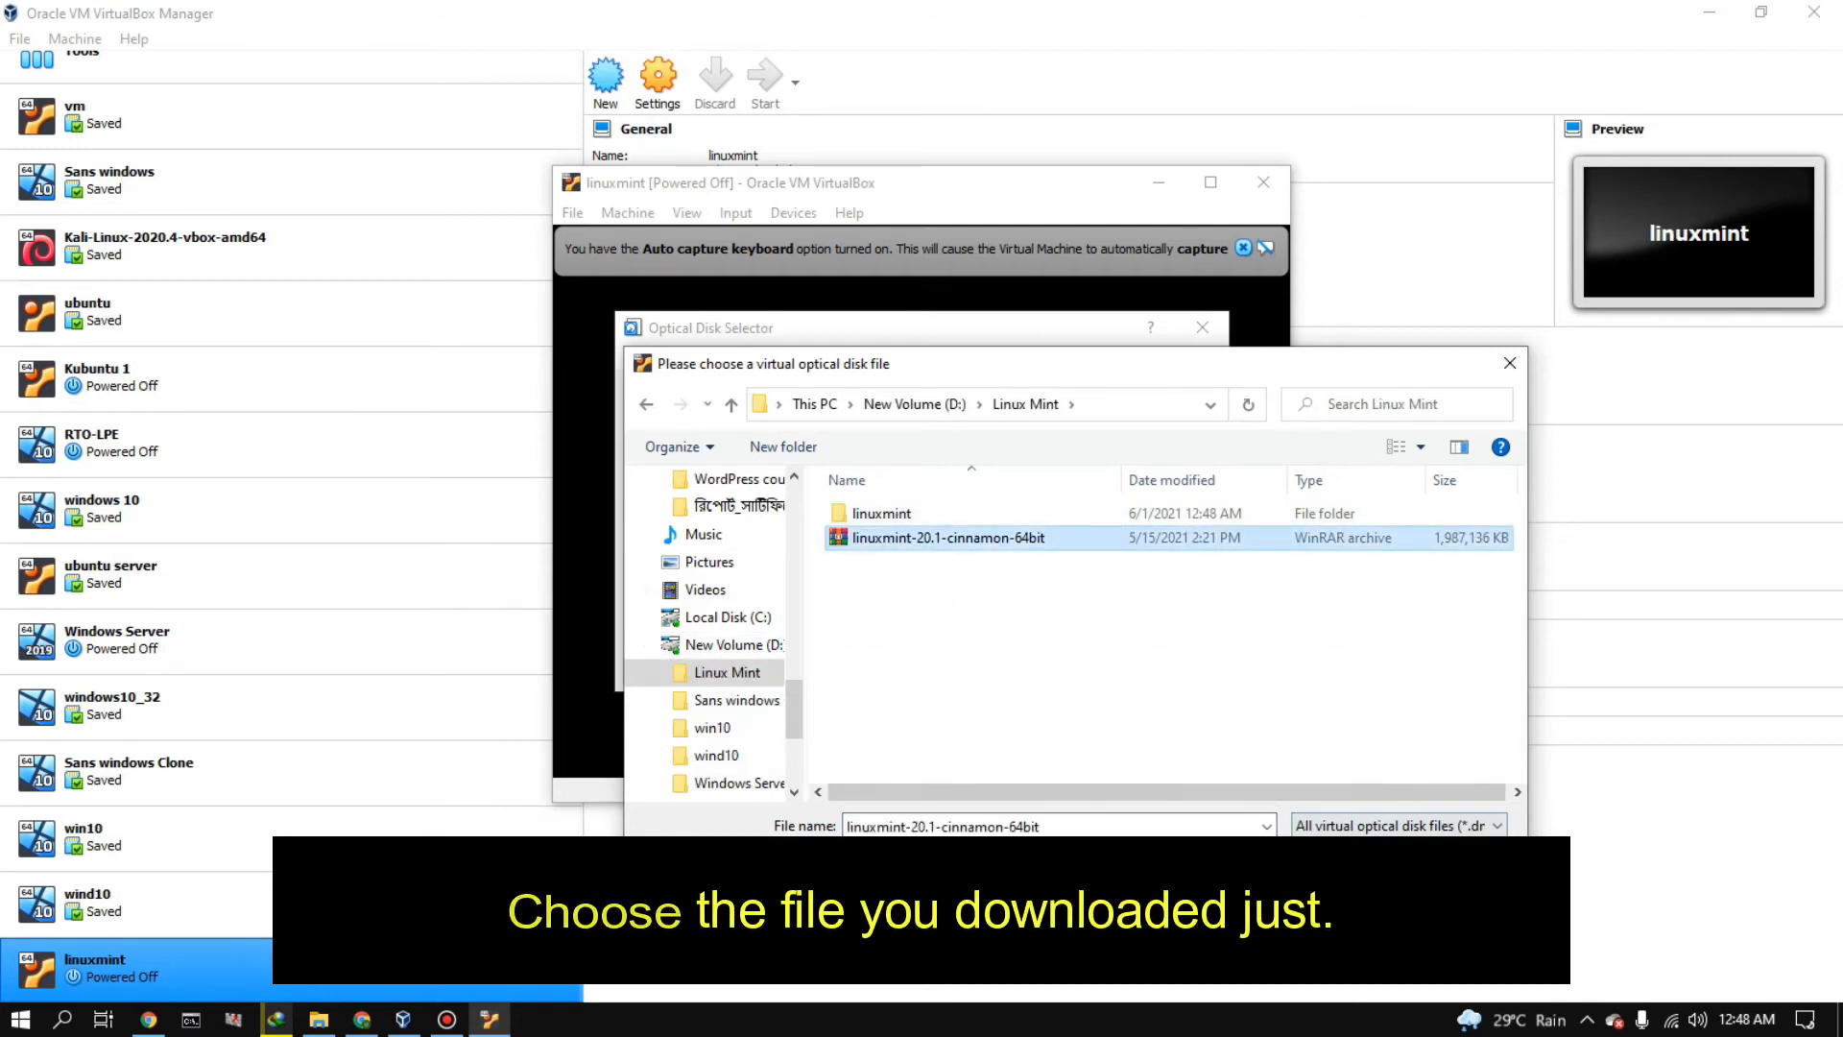
{"action": "left_click", "coordinate": [1348, 865]}
{"action": "left_click", "coordinate": [988, 667]}
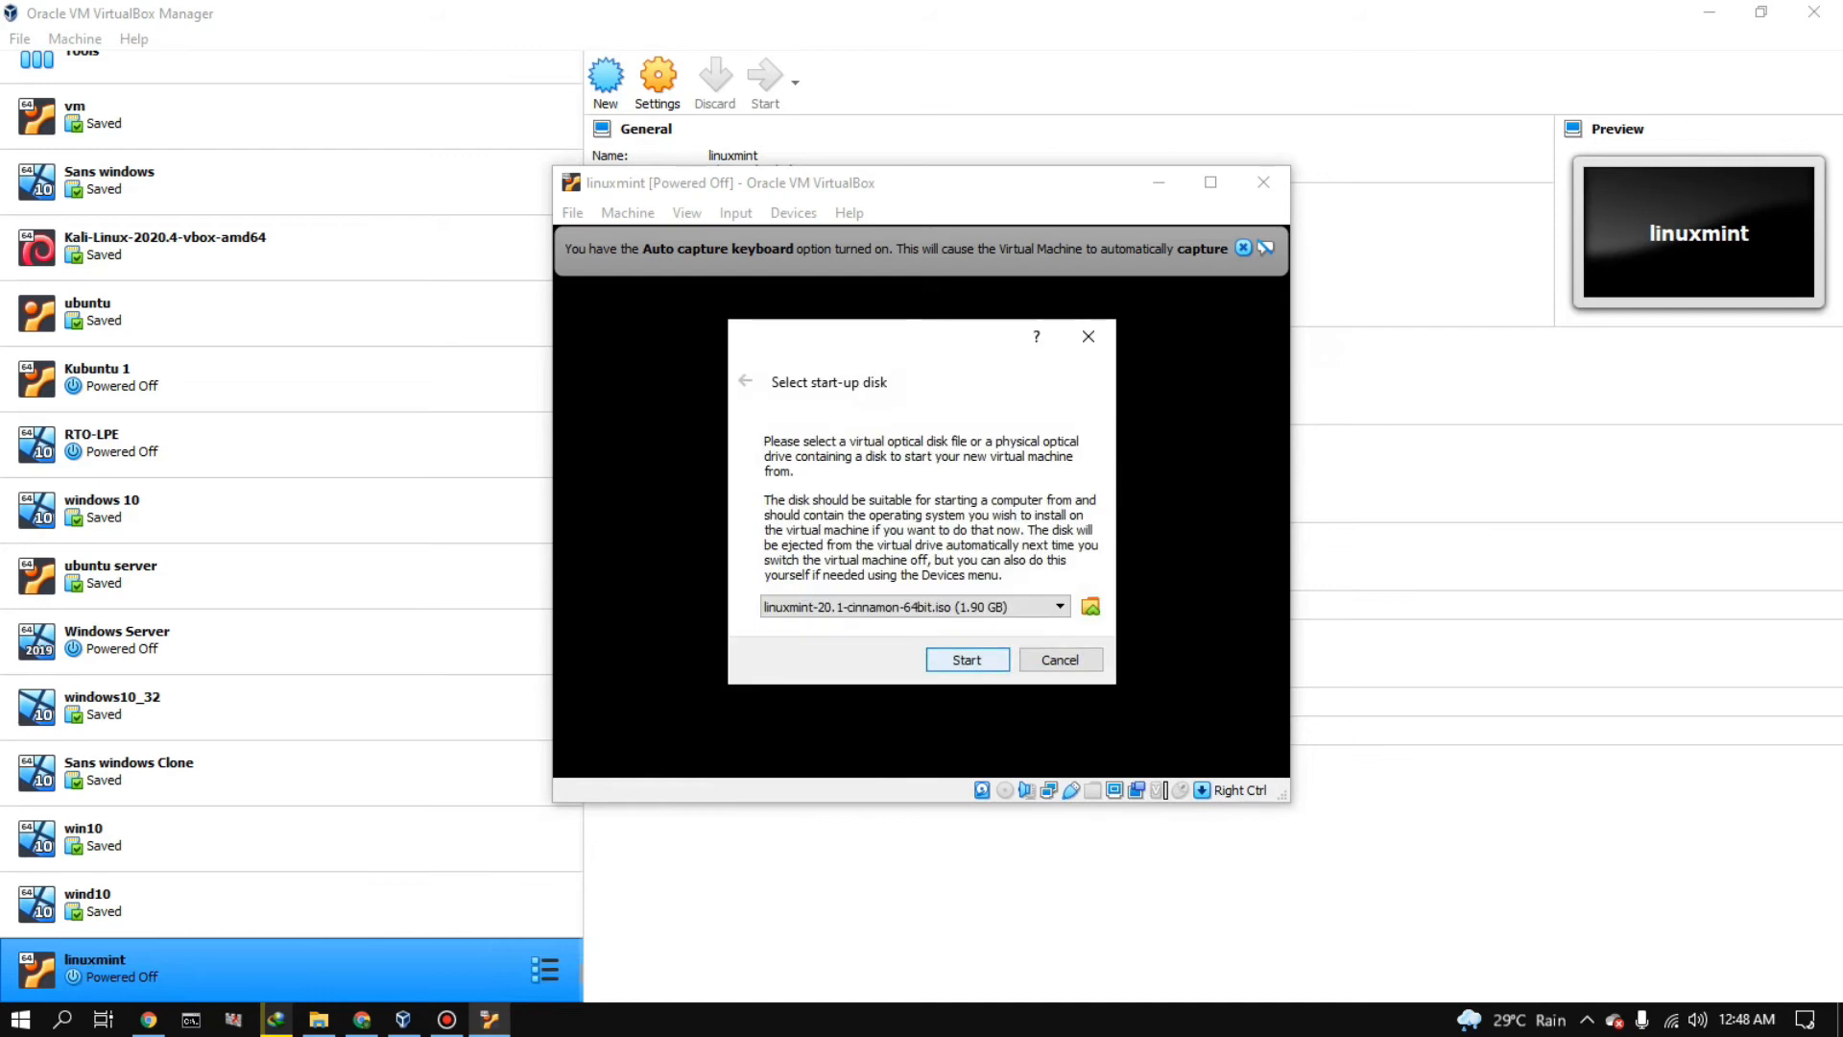
{"action": "key", "text": "Return"}
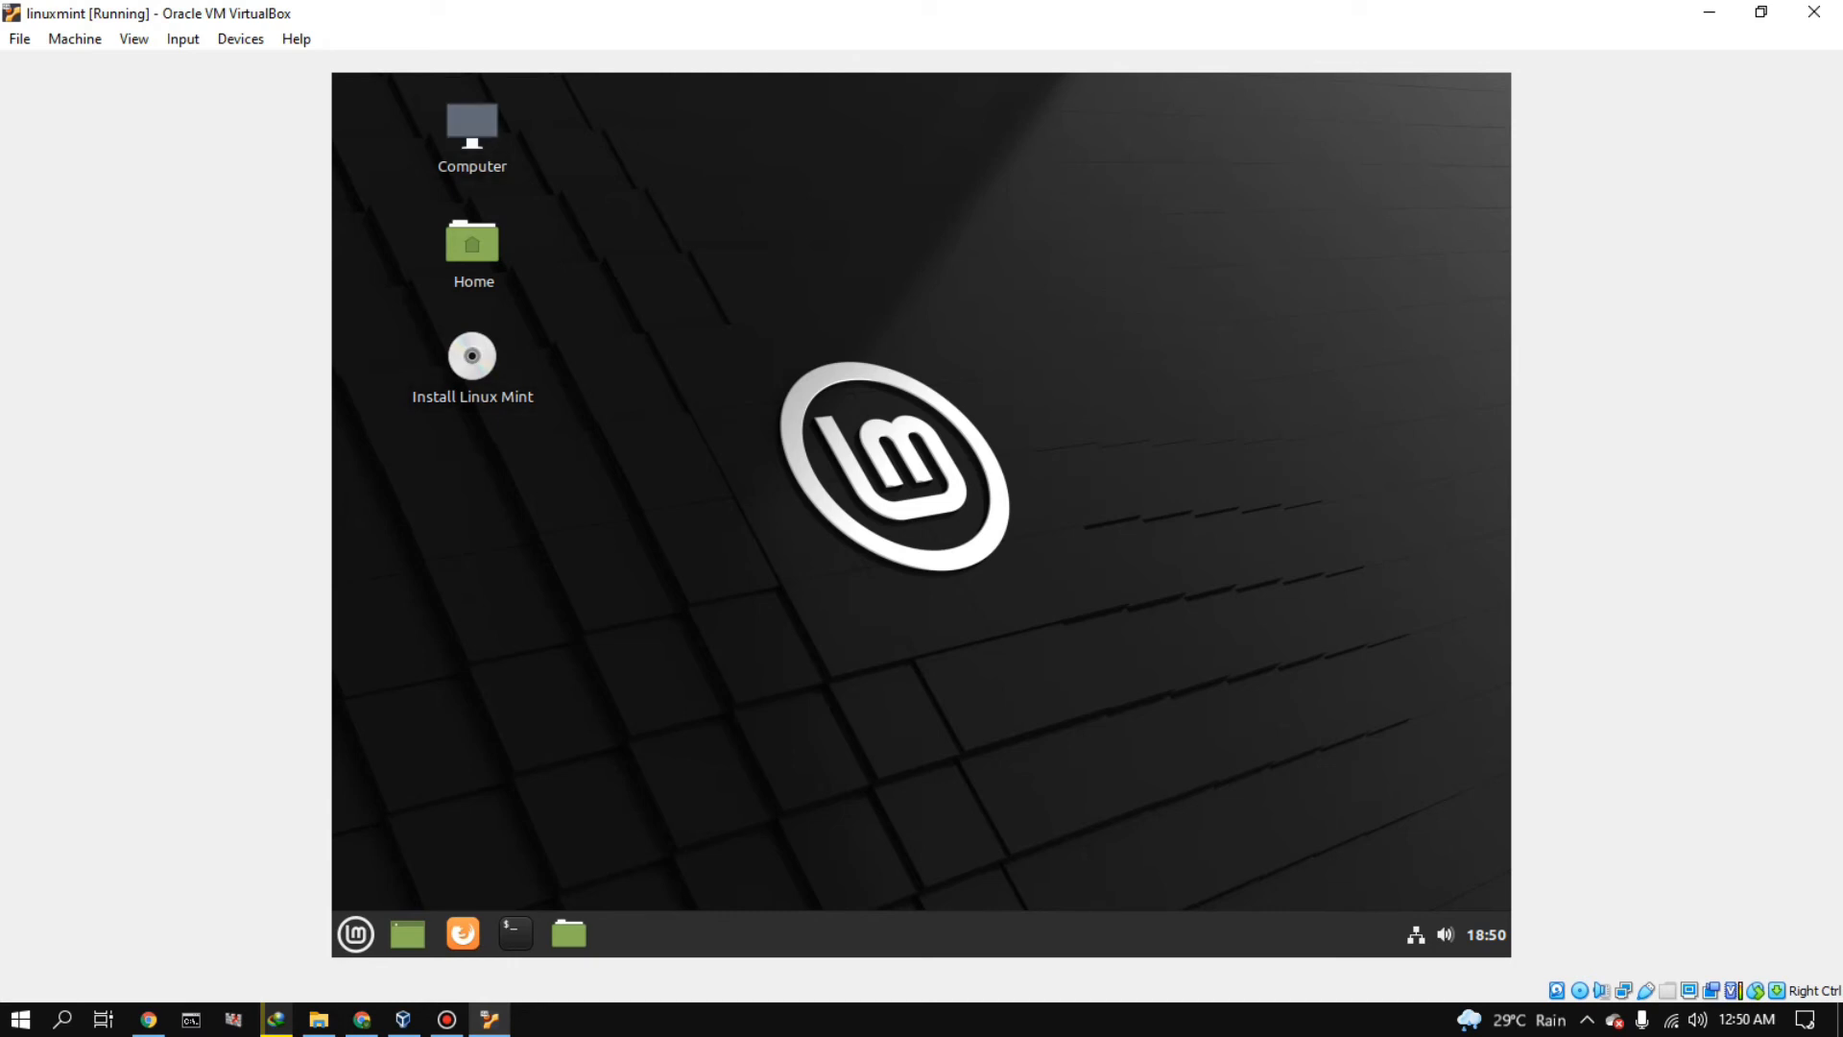
- Launch the Linux Mint installer from the desktop and choose to install multimedia codecs
{"action": "right_click", "coordinate": [976, 302]}
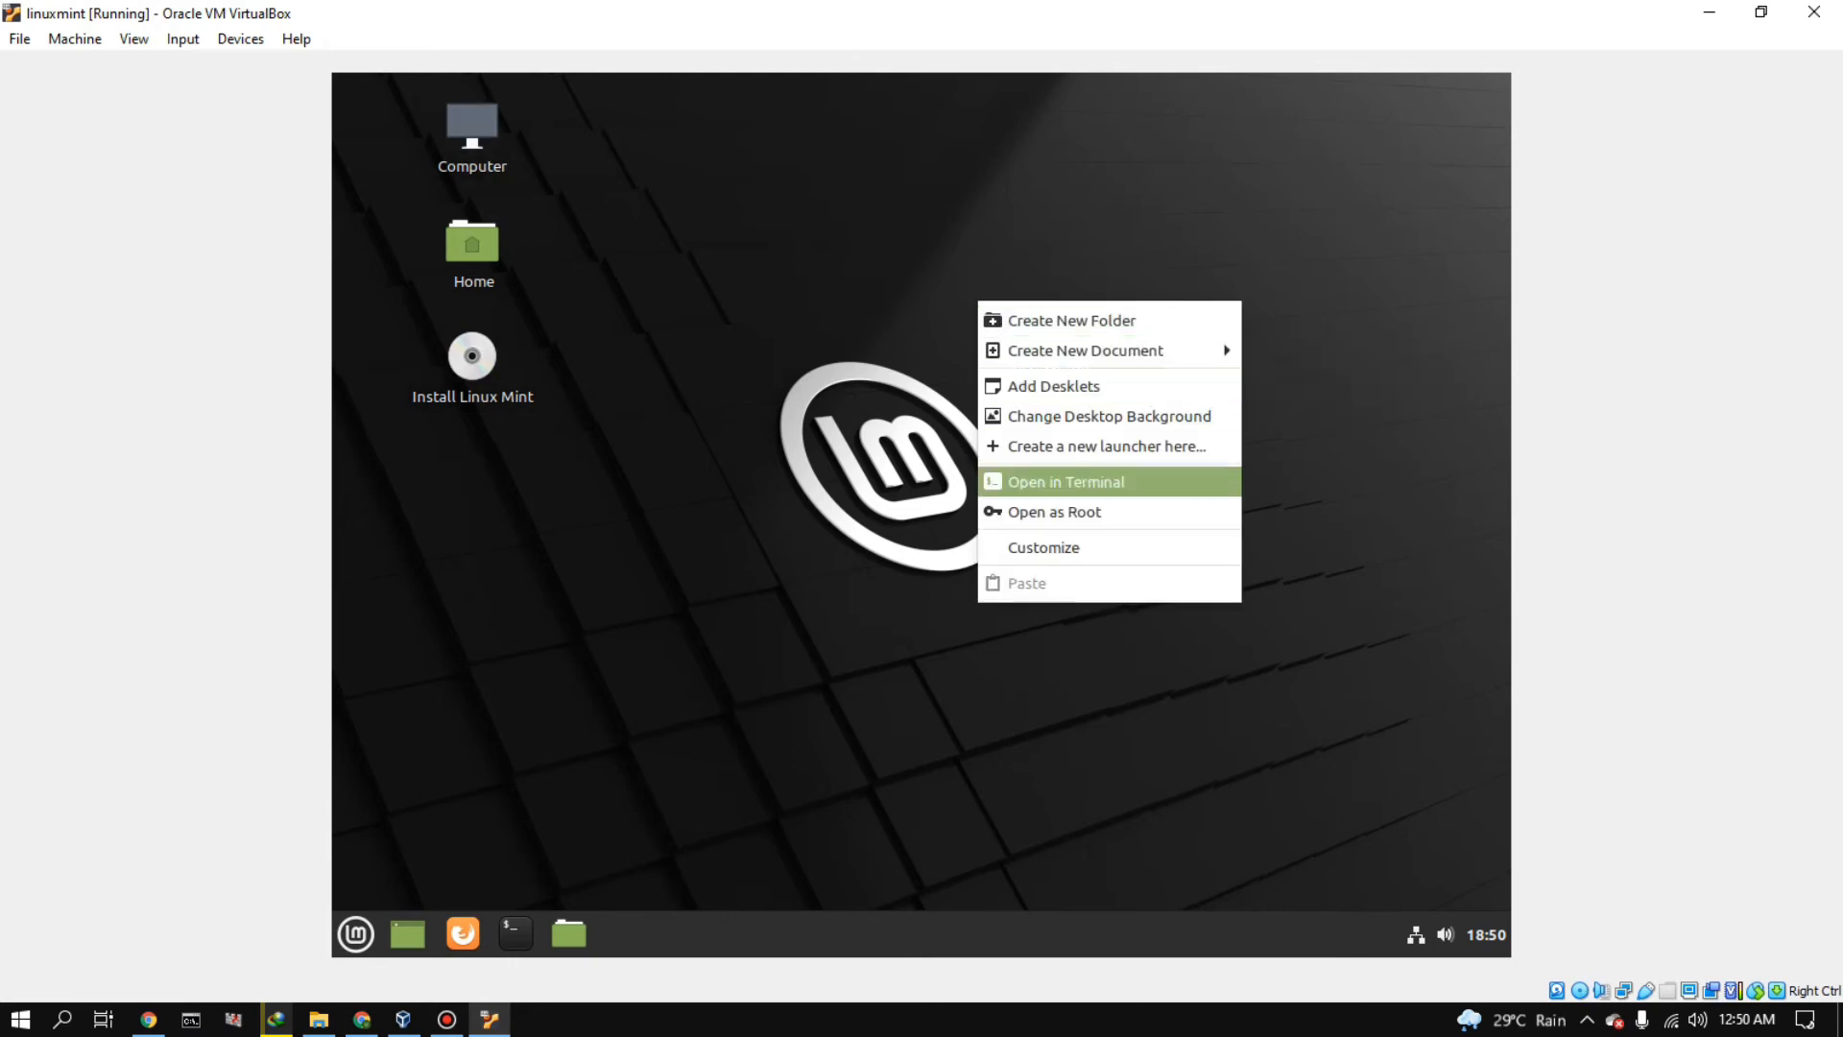
{"action": "left_click", "coordinate": [883, 452]}
{"action": "right_click", "coordinate": [475, 360]}
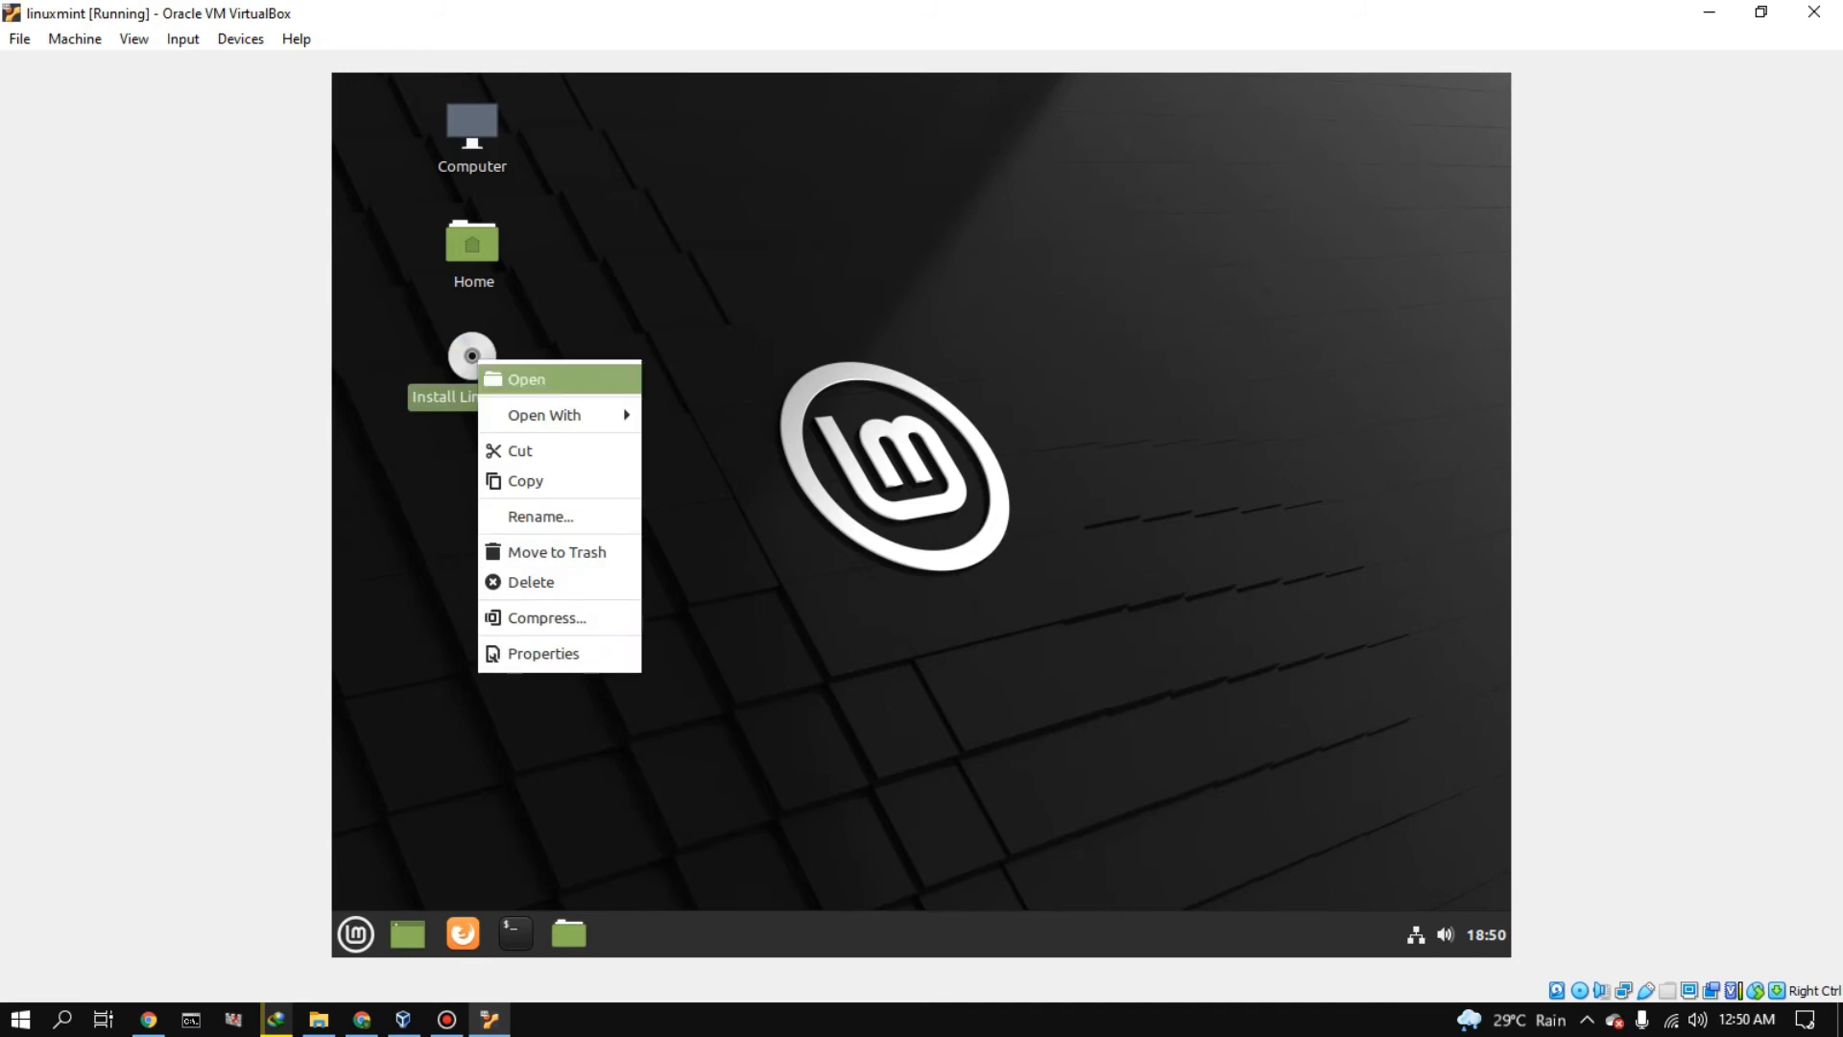
{"action": "left_click", "coordinate": [518, 377]}
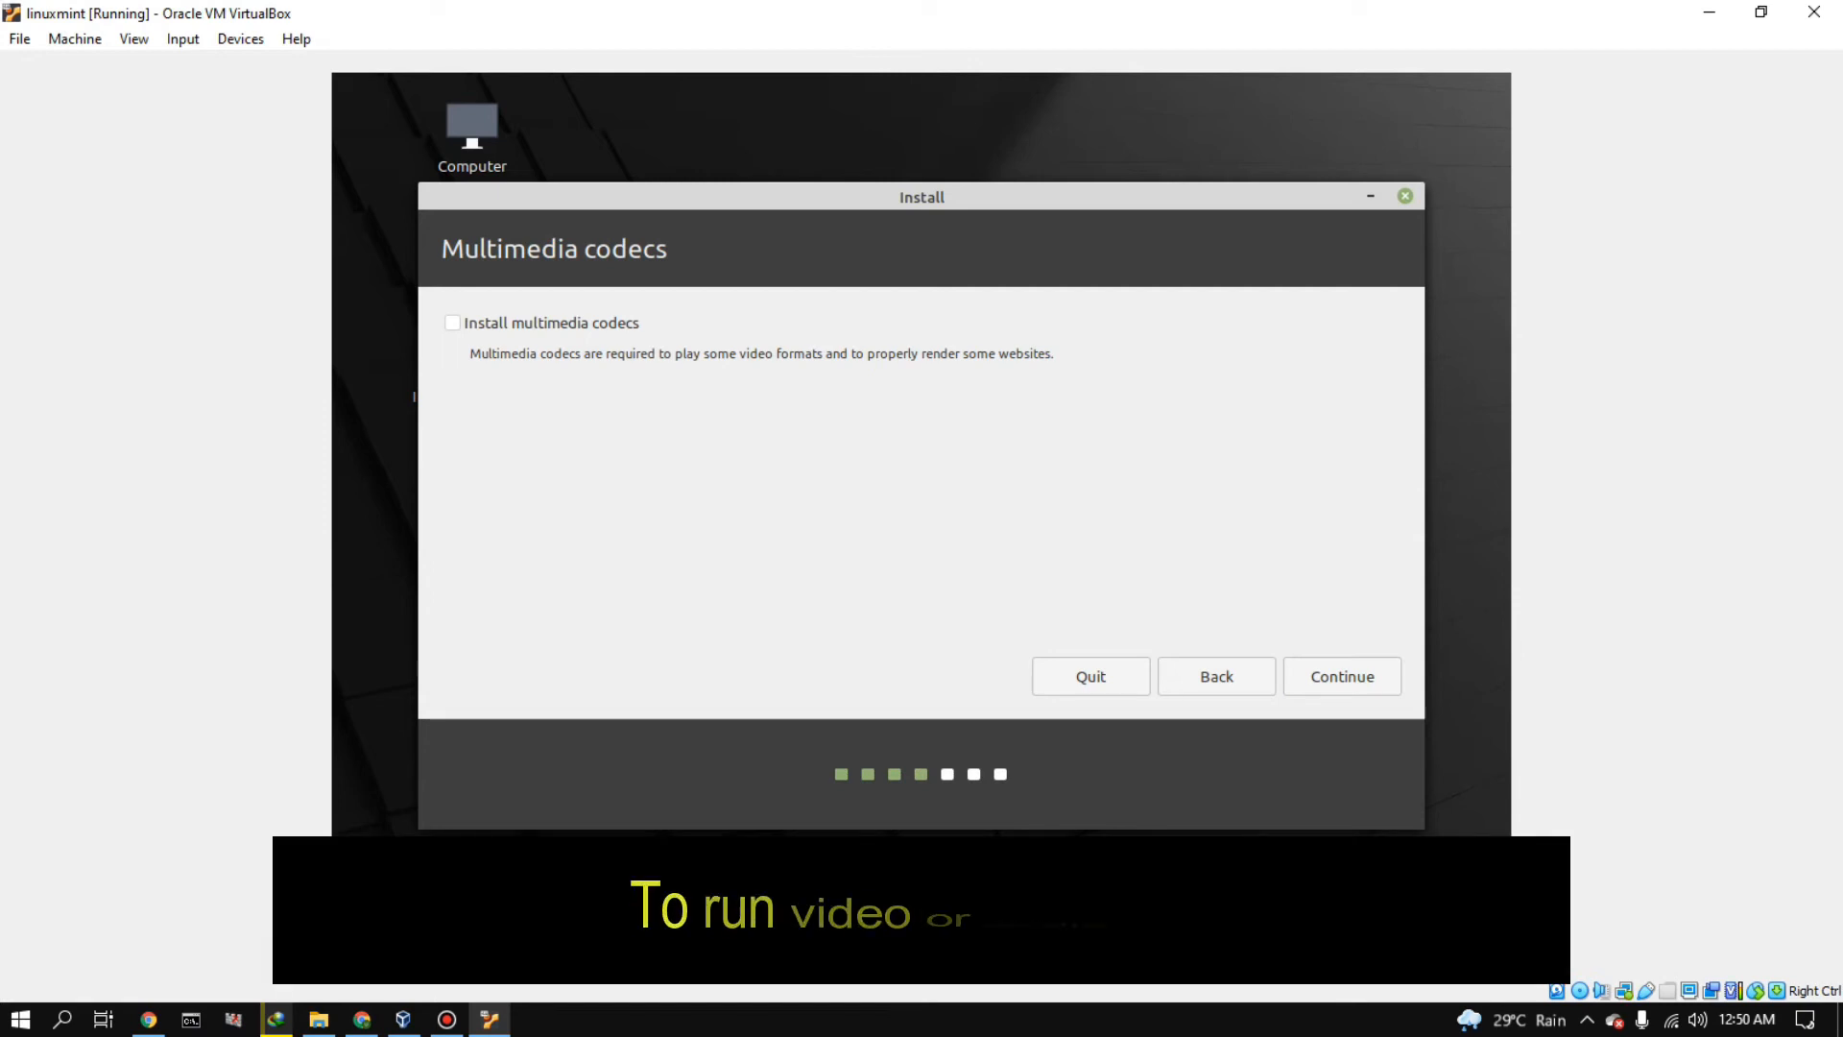
{"action": "left_click", "coordinate": [452, 324]}
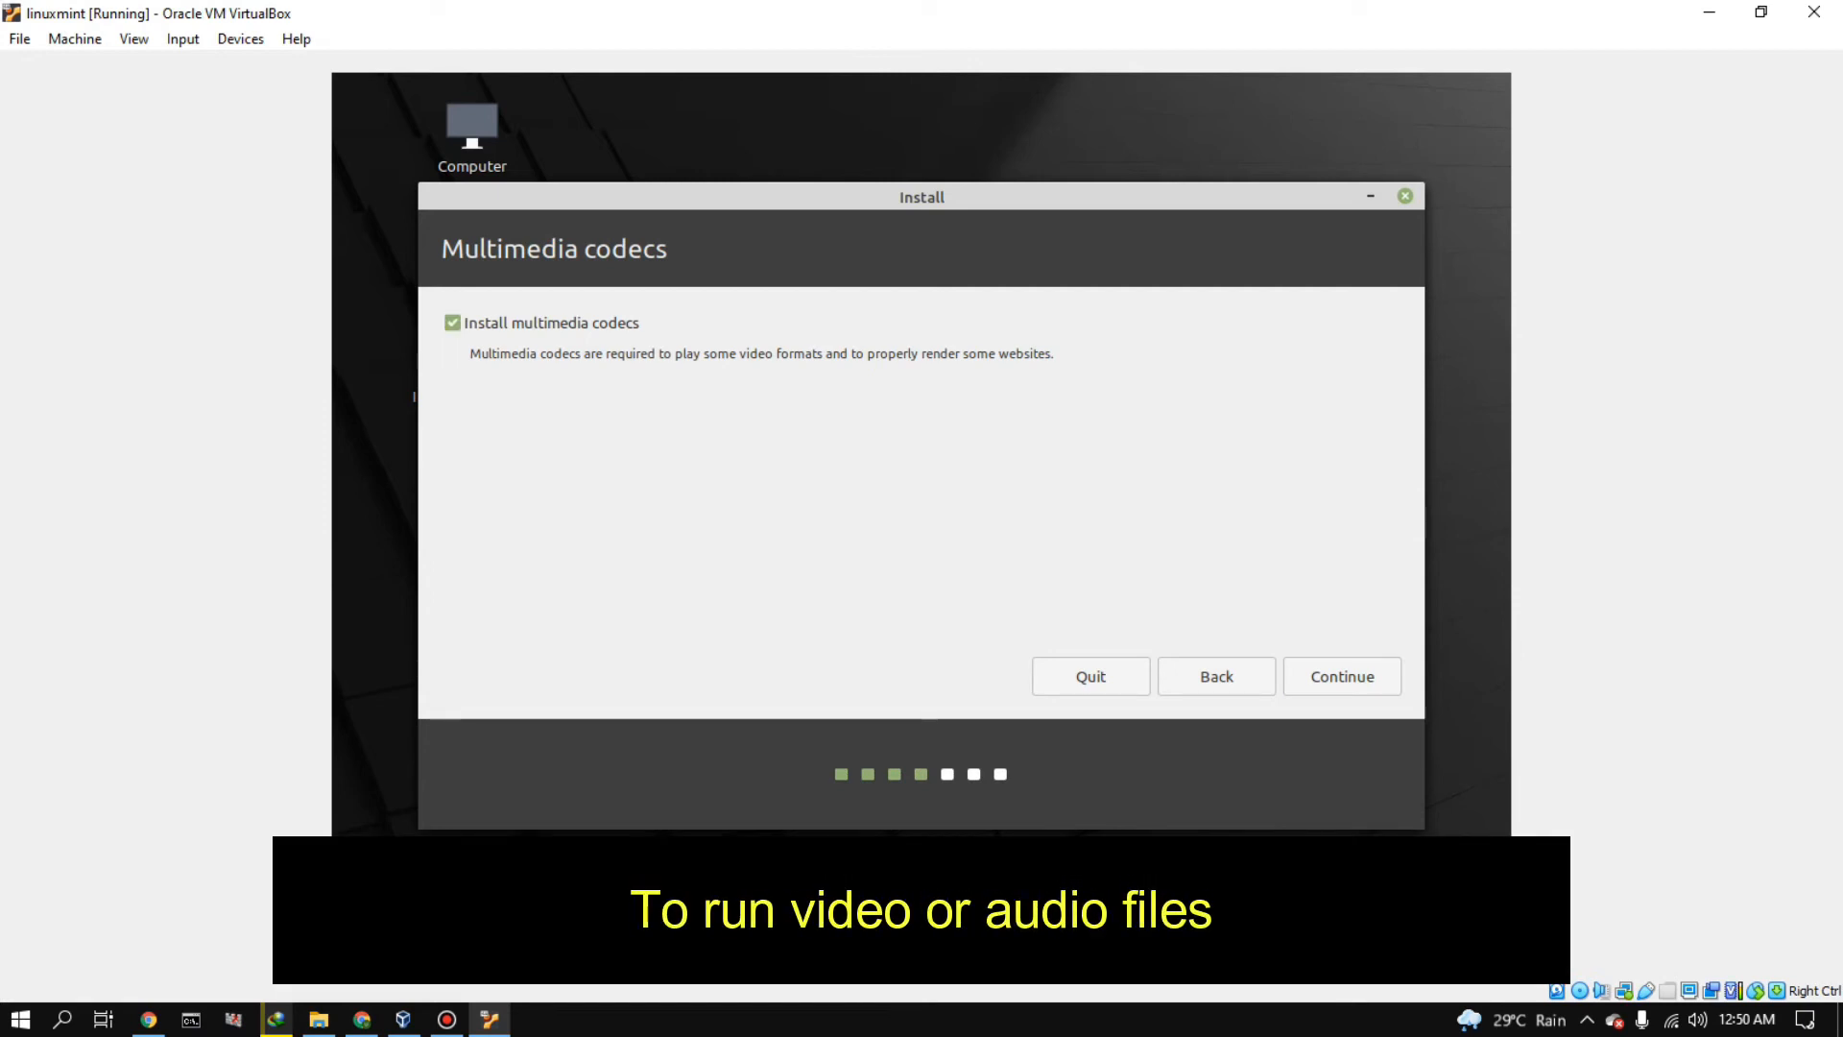
{"action": "left_click", "coordinate": [1342, 675]}
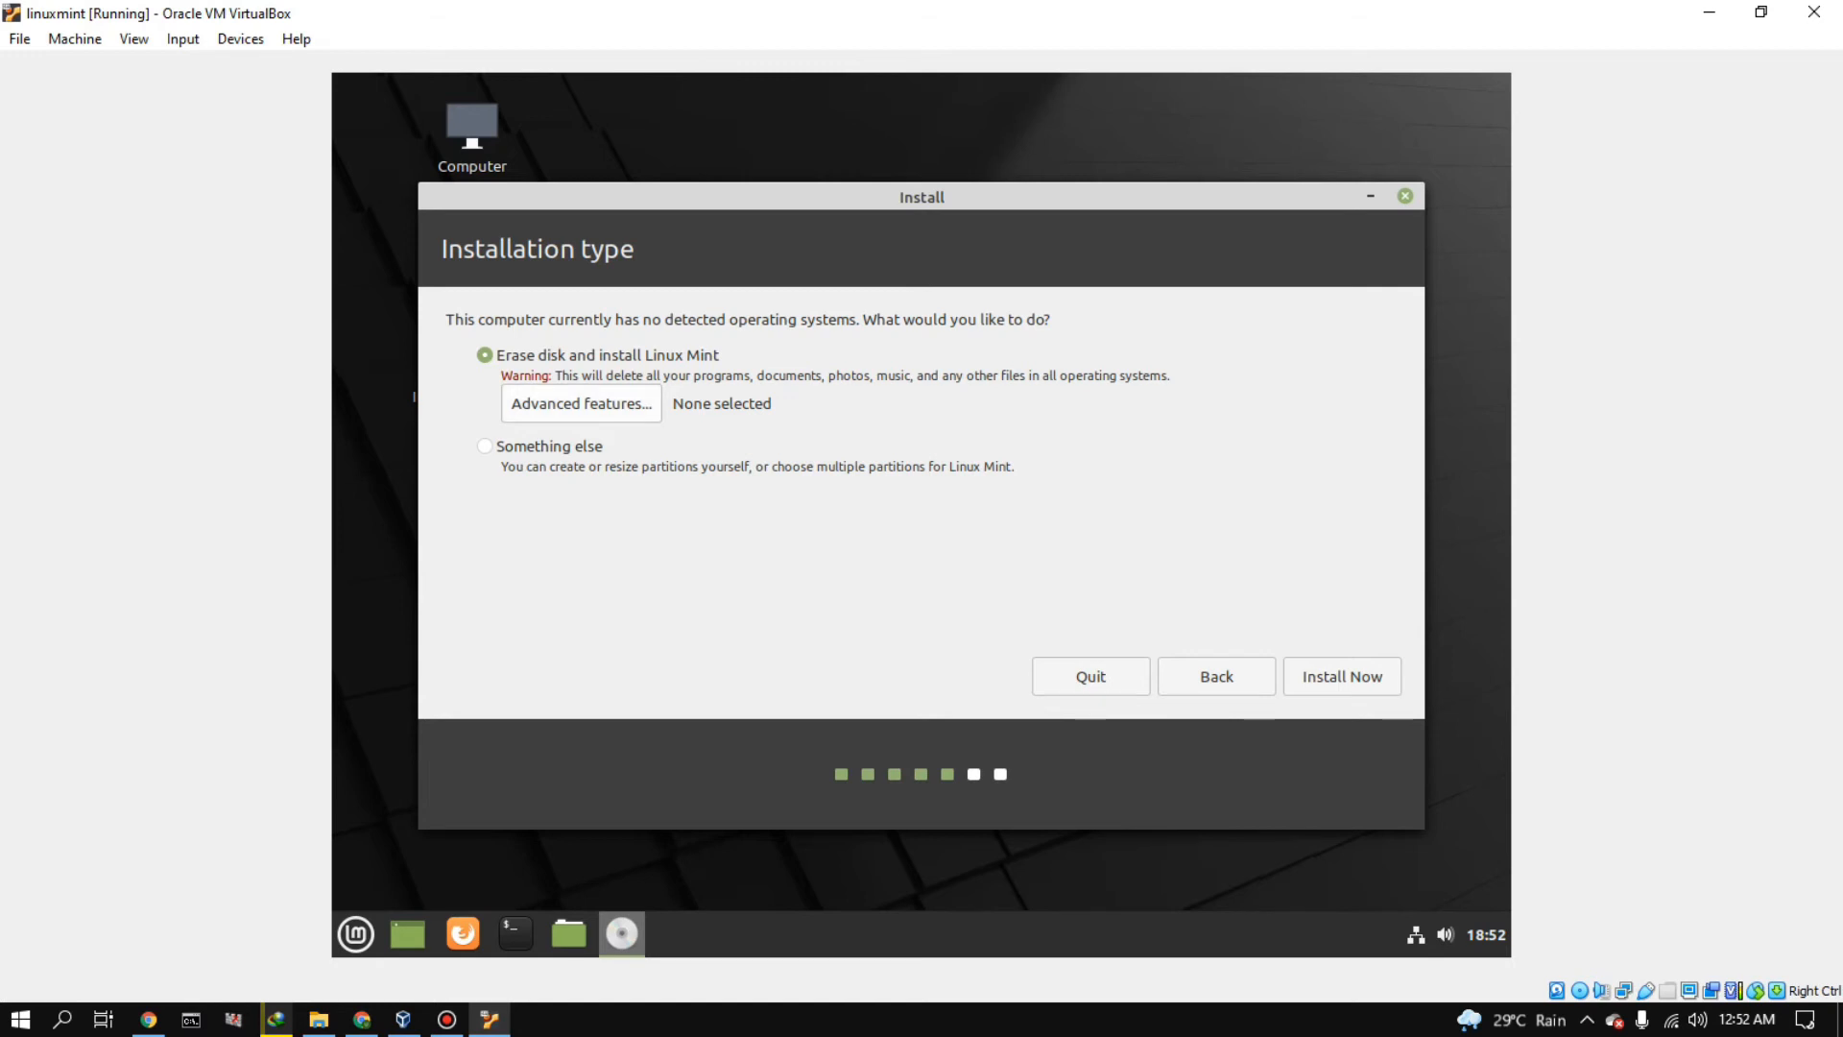
- Start the erase-disk installation, confirming the disk changes, and accept United Kingdom Time as the location
{"action": "left_click", "coordinate": [1342, 677]}
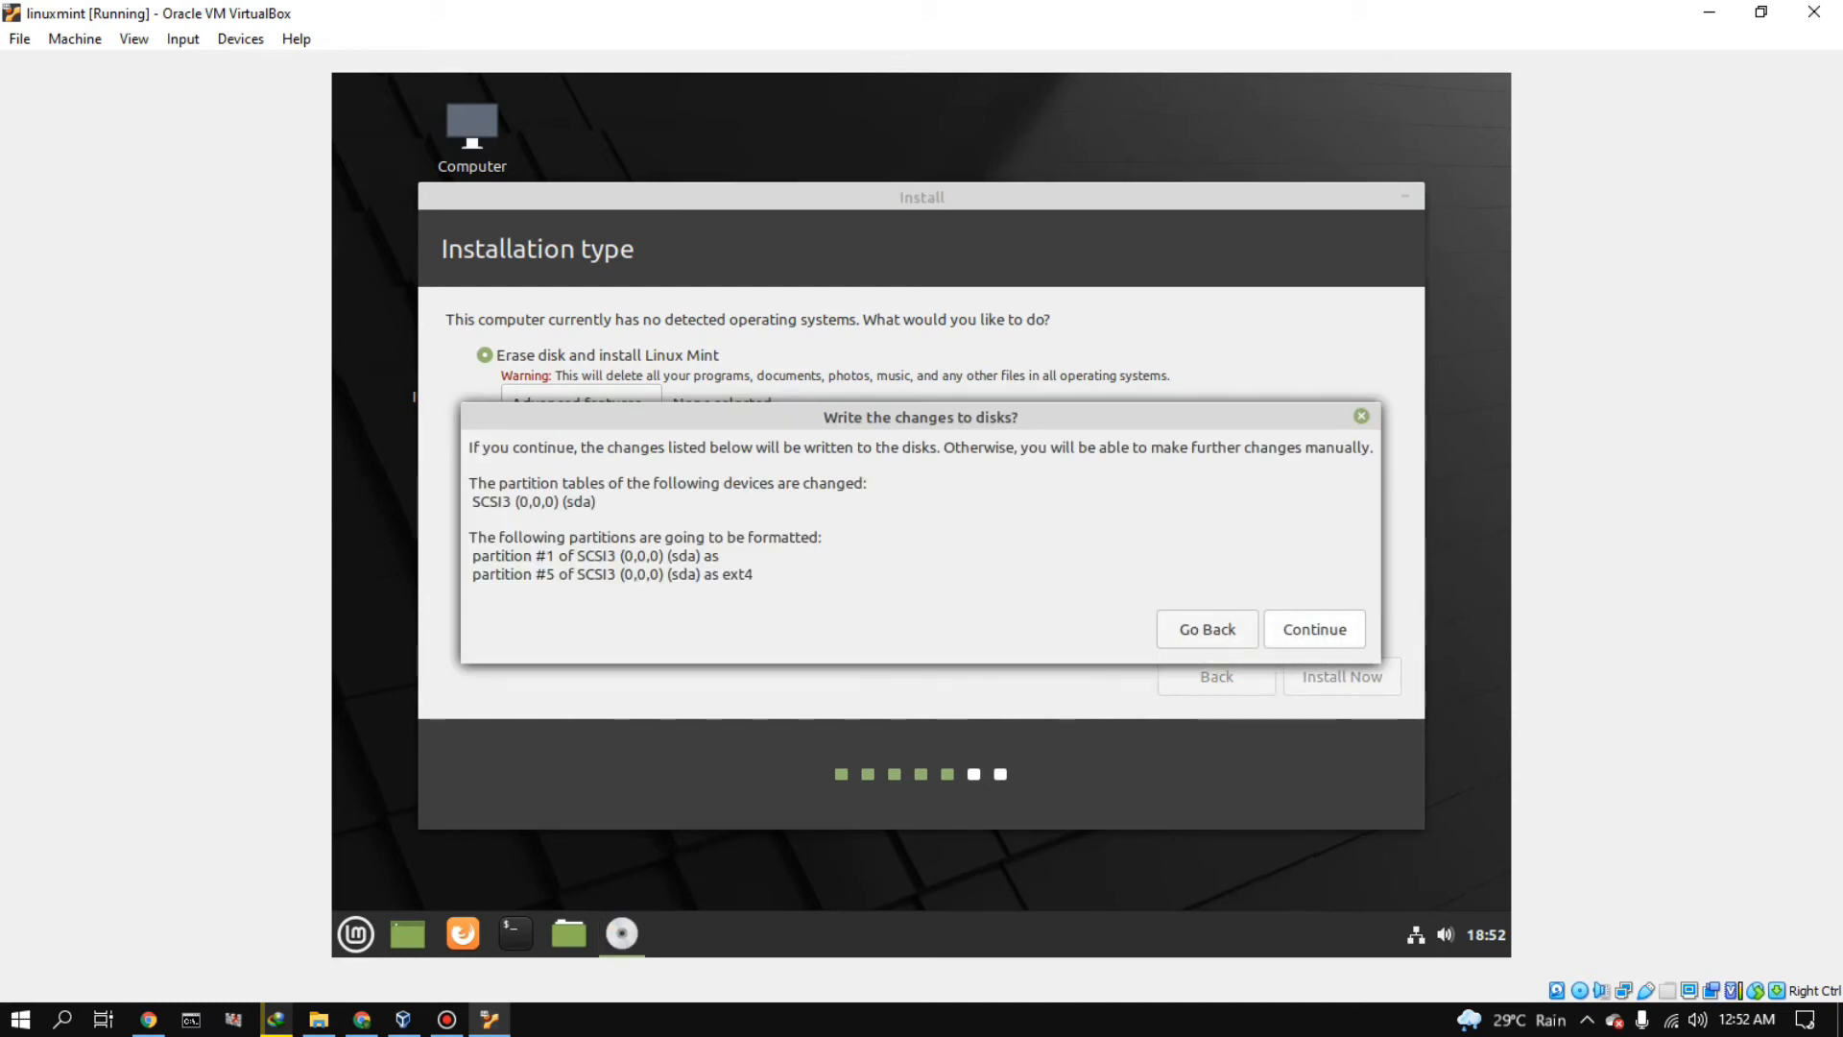
{"action": "key", "text": "Return"}
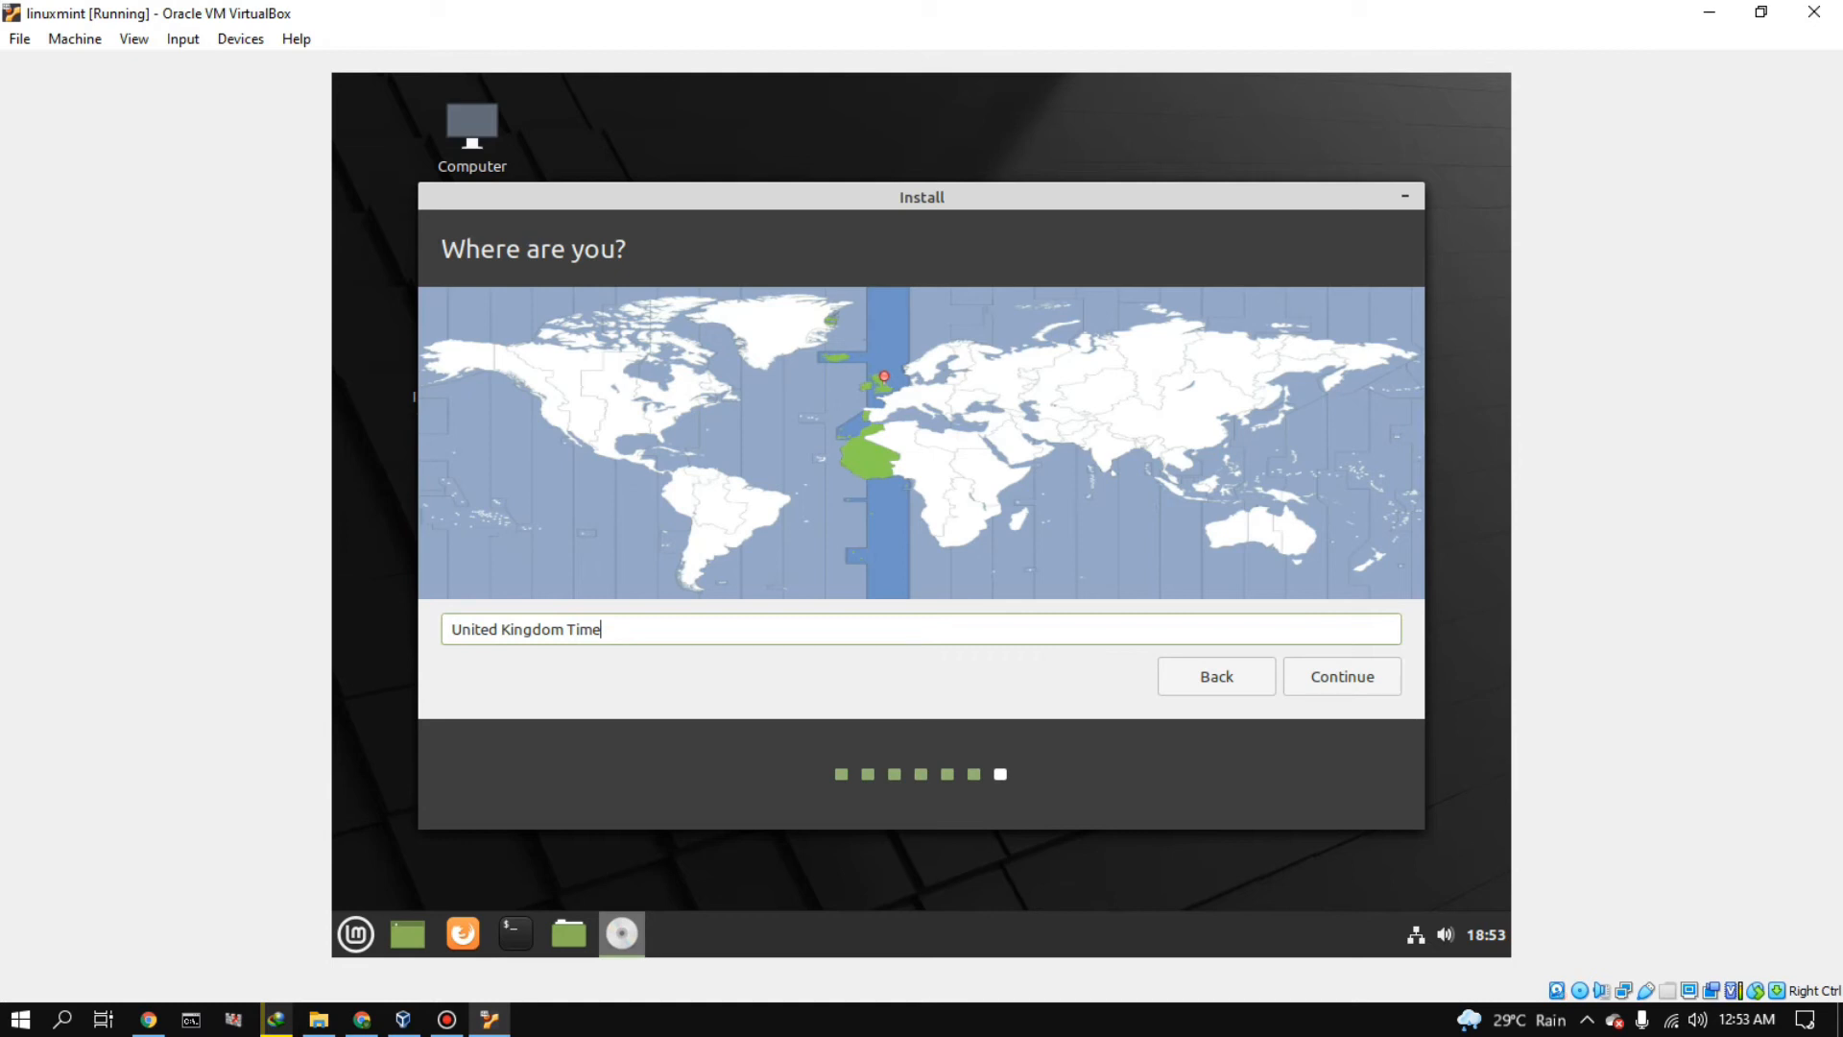
{"action": "key", "text": "Return"}
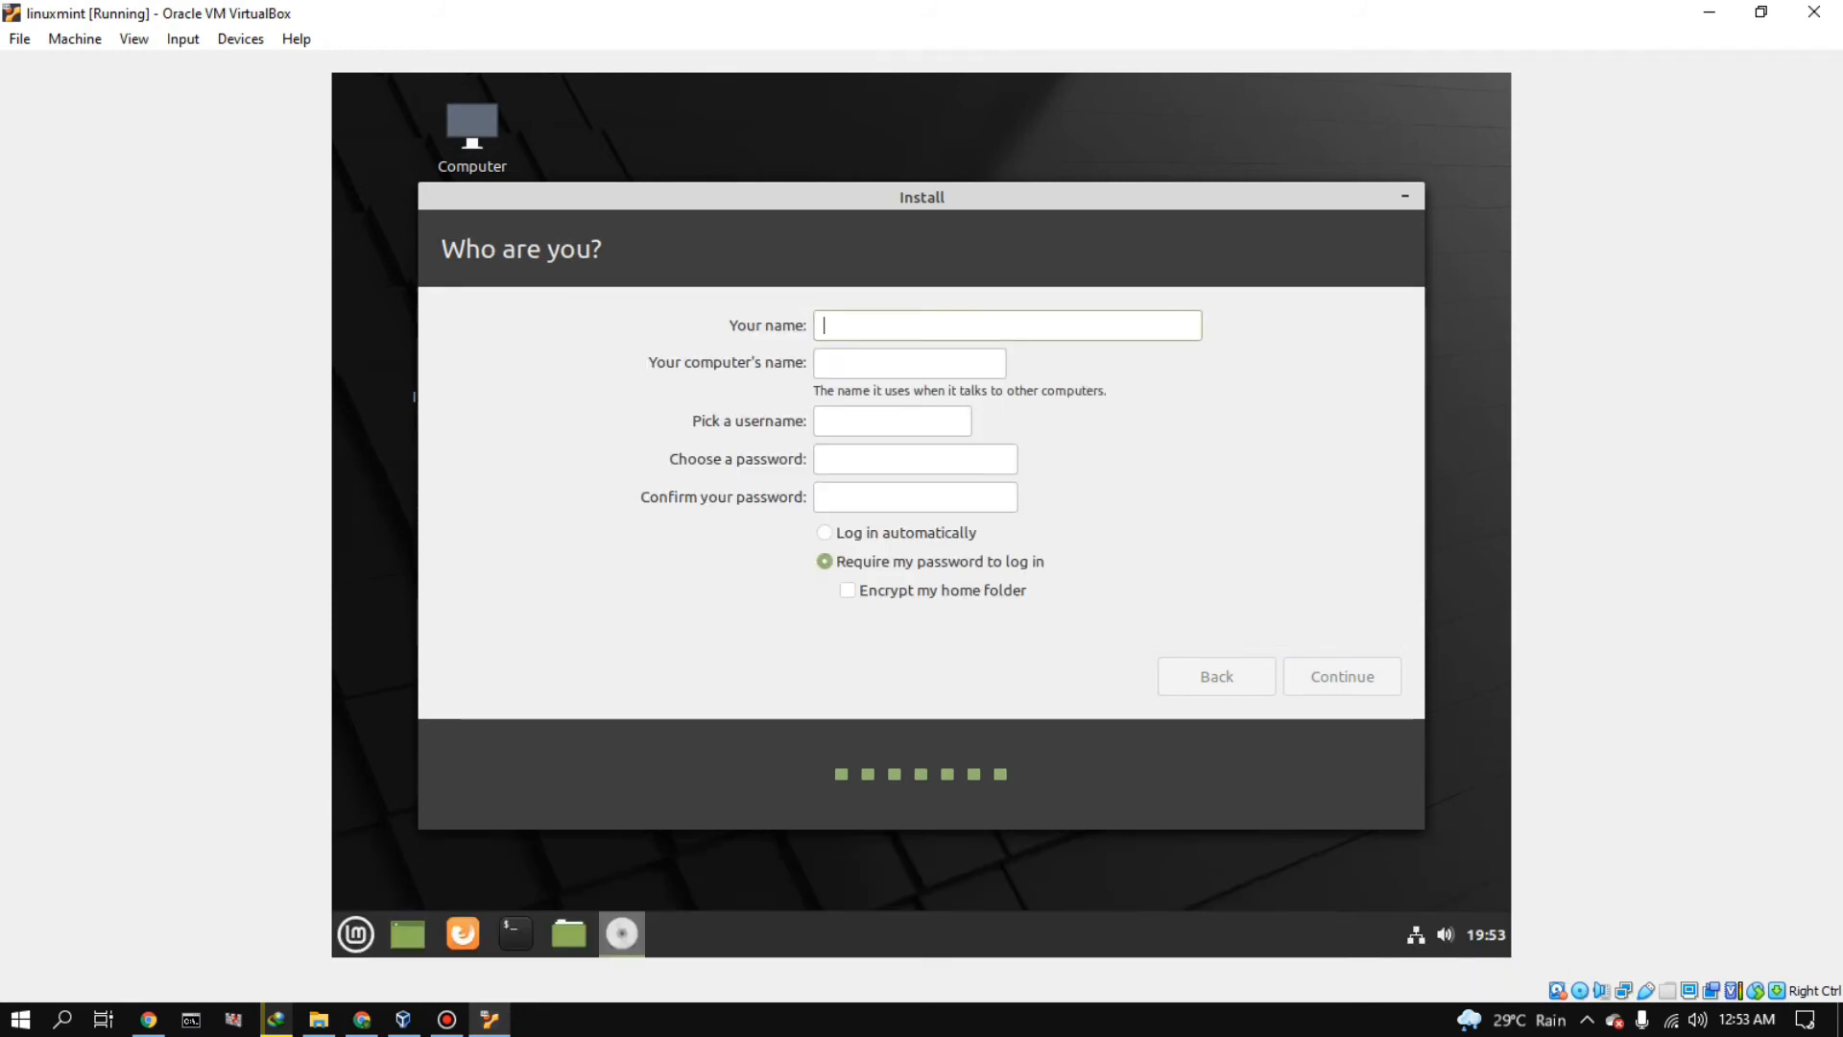
- Set up the user account with the user's name, a confirmed account password and automatic login, and continue the installation
{"action": "type", "text": "Ahnaf"}
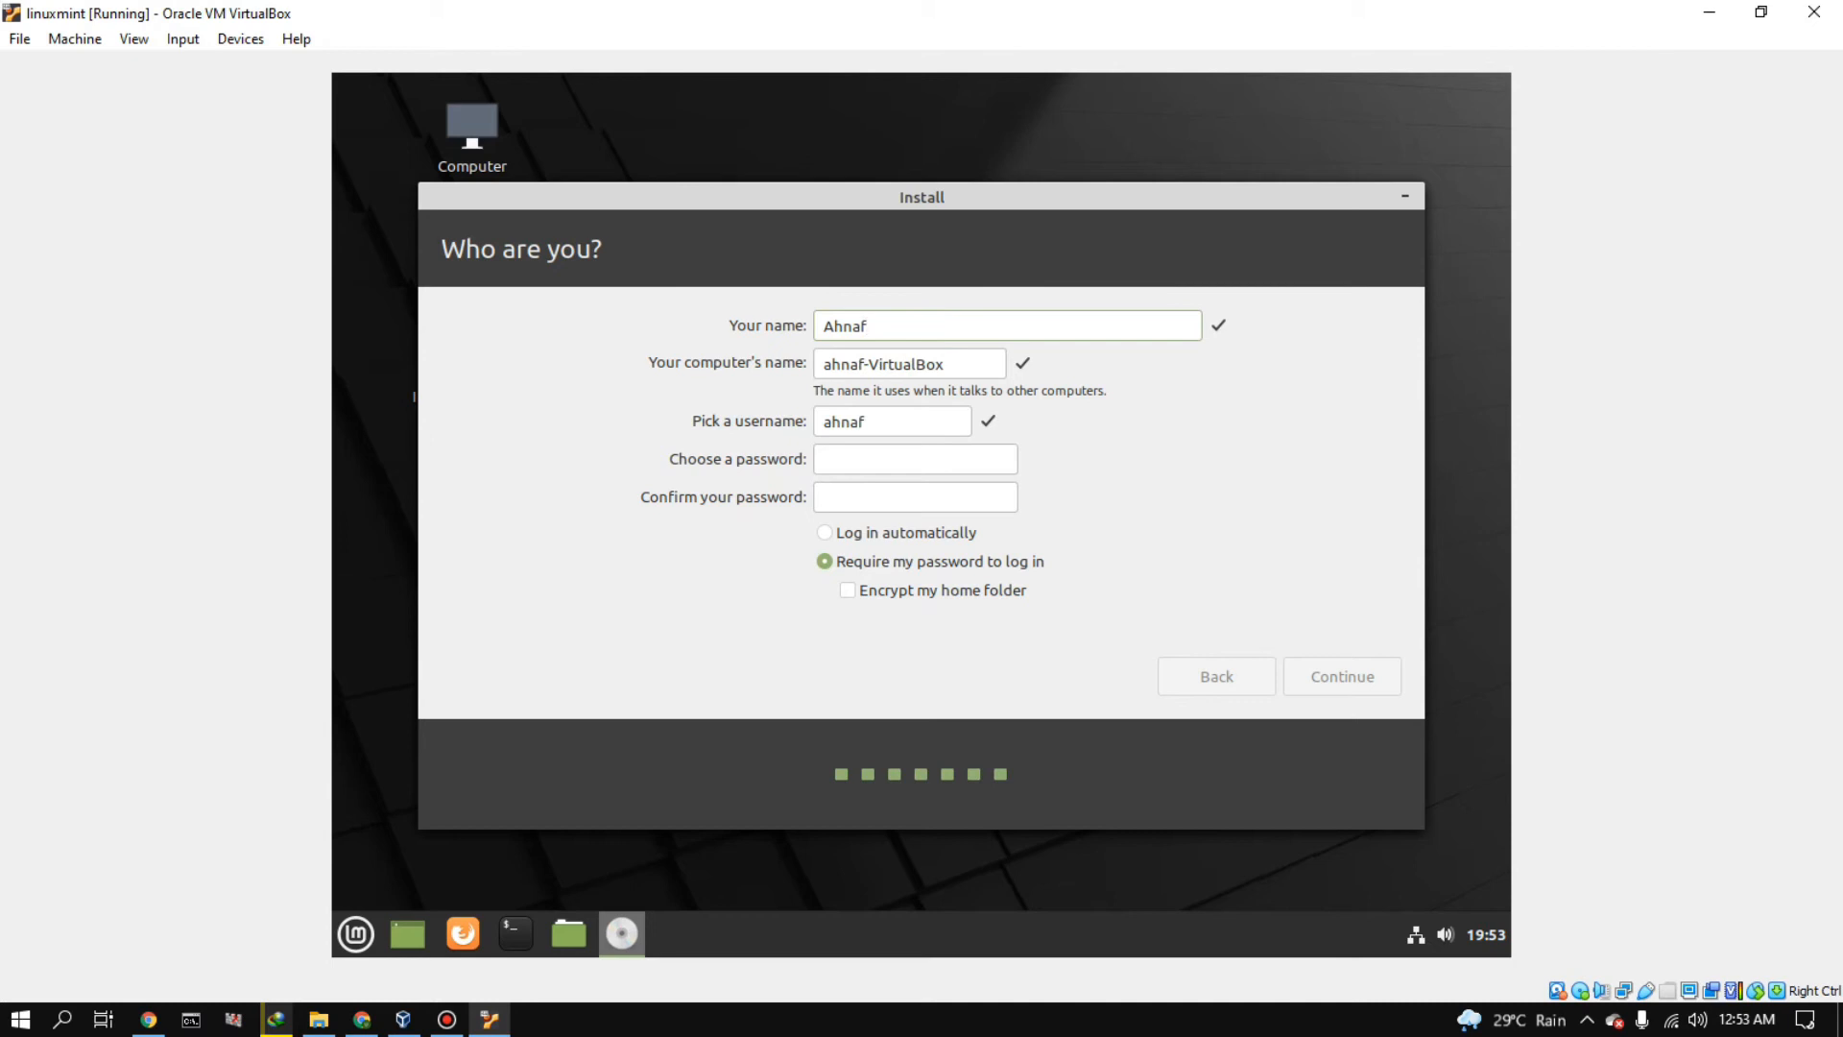
{"action": "left_click", "coordinate": [915, 460]}
{"action": "left_click", "coordinate": [905, 533]}
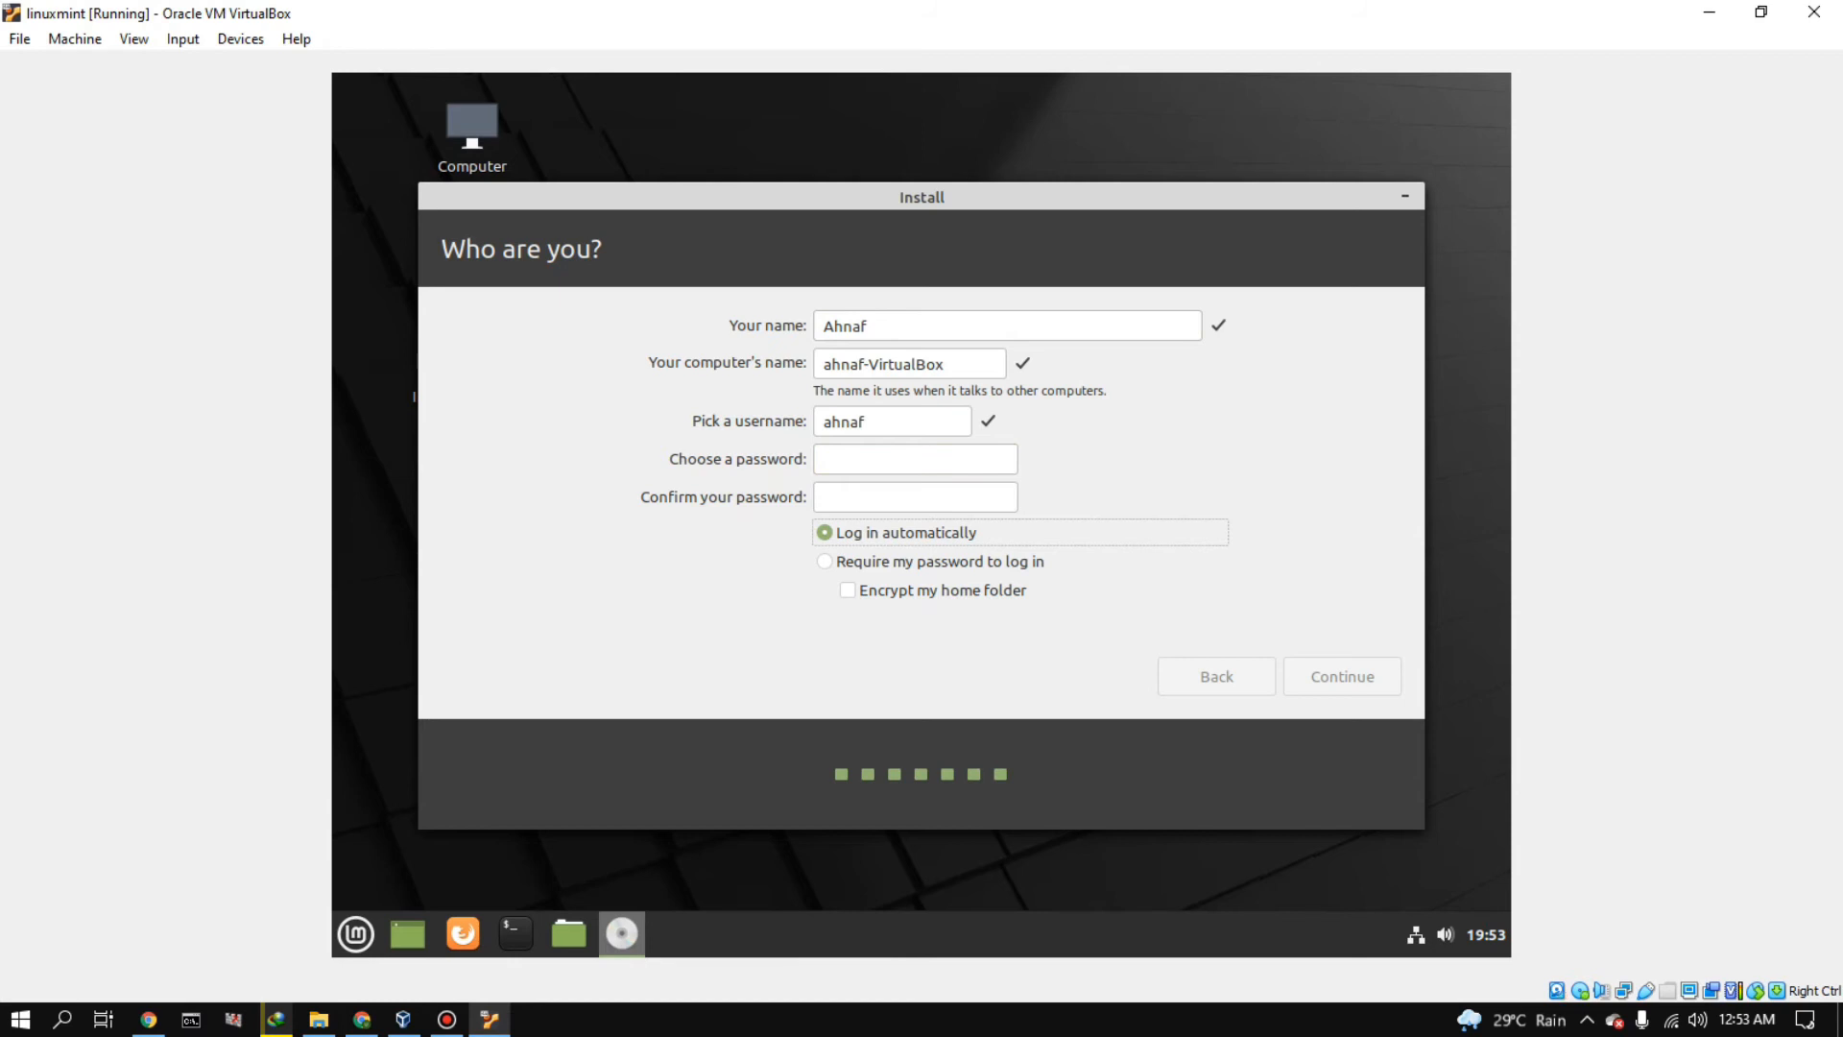
{"action": "left_click", "coordinate": [938, 561]}
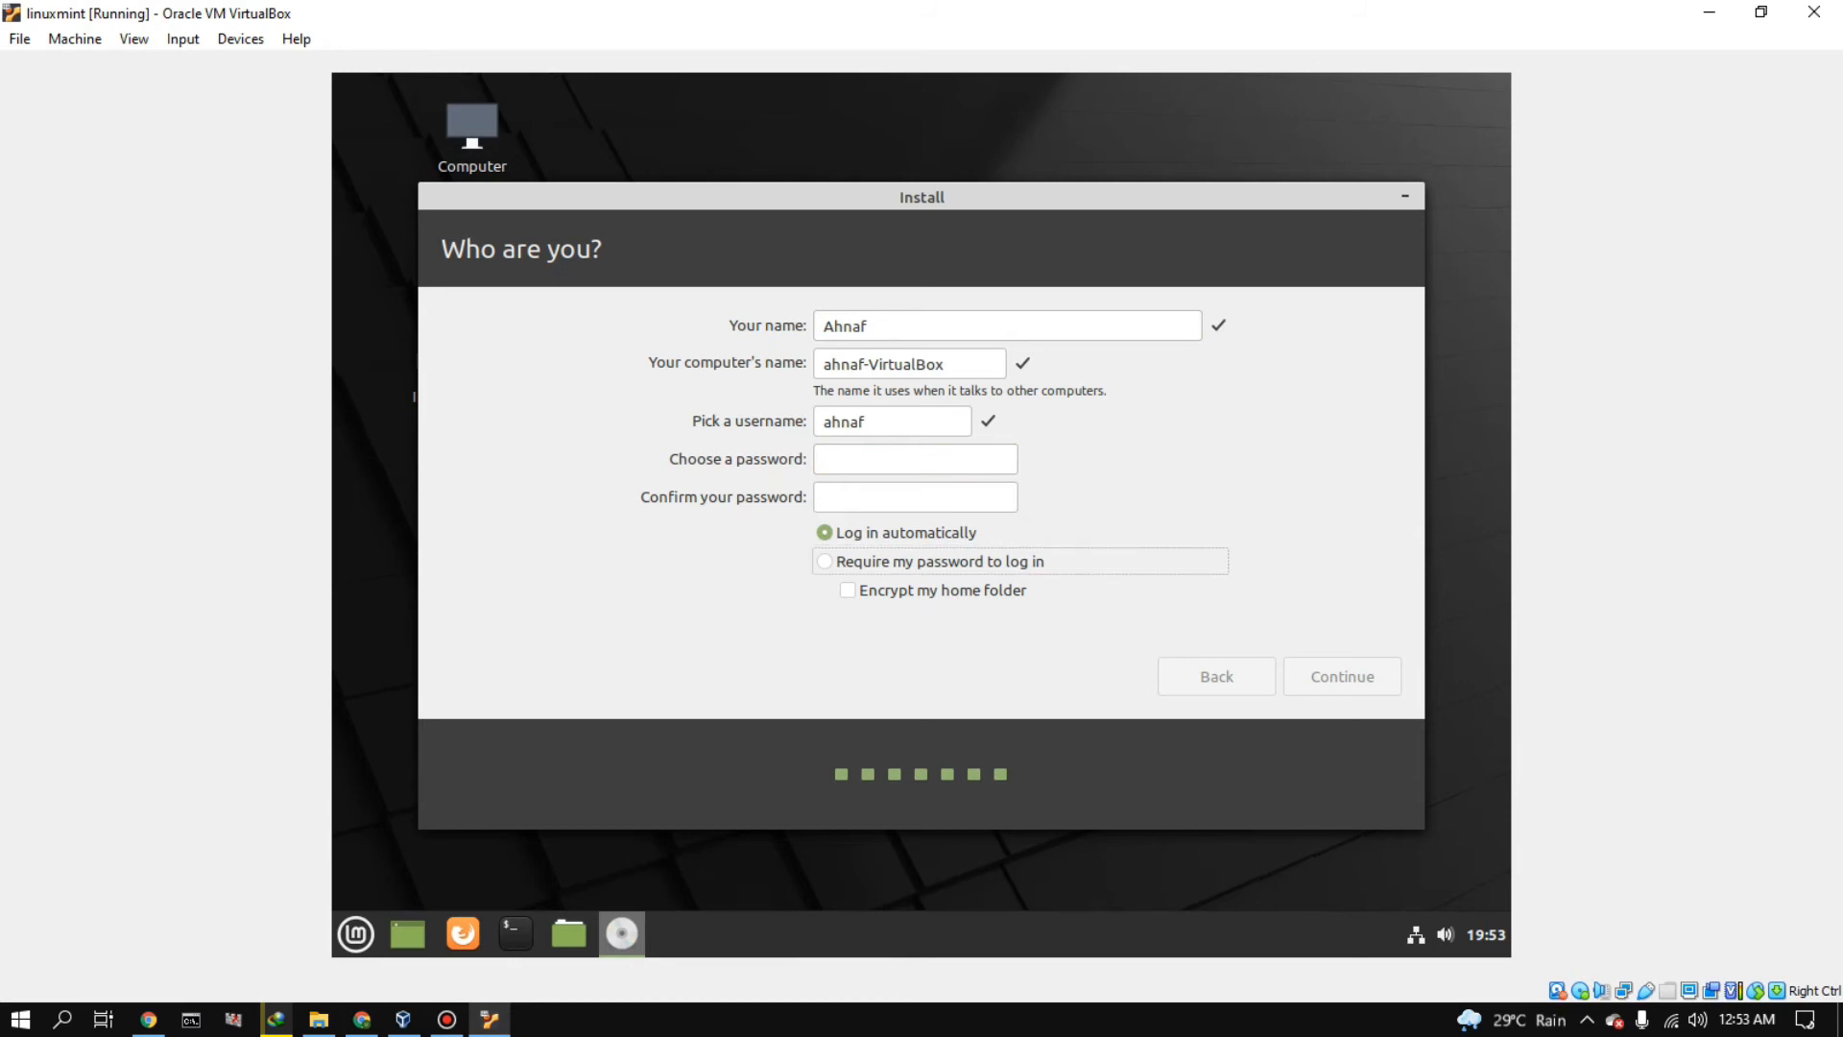
{"action": "left_click", "coordinate": [915, 460]}
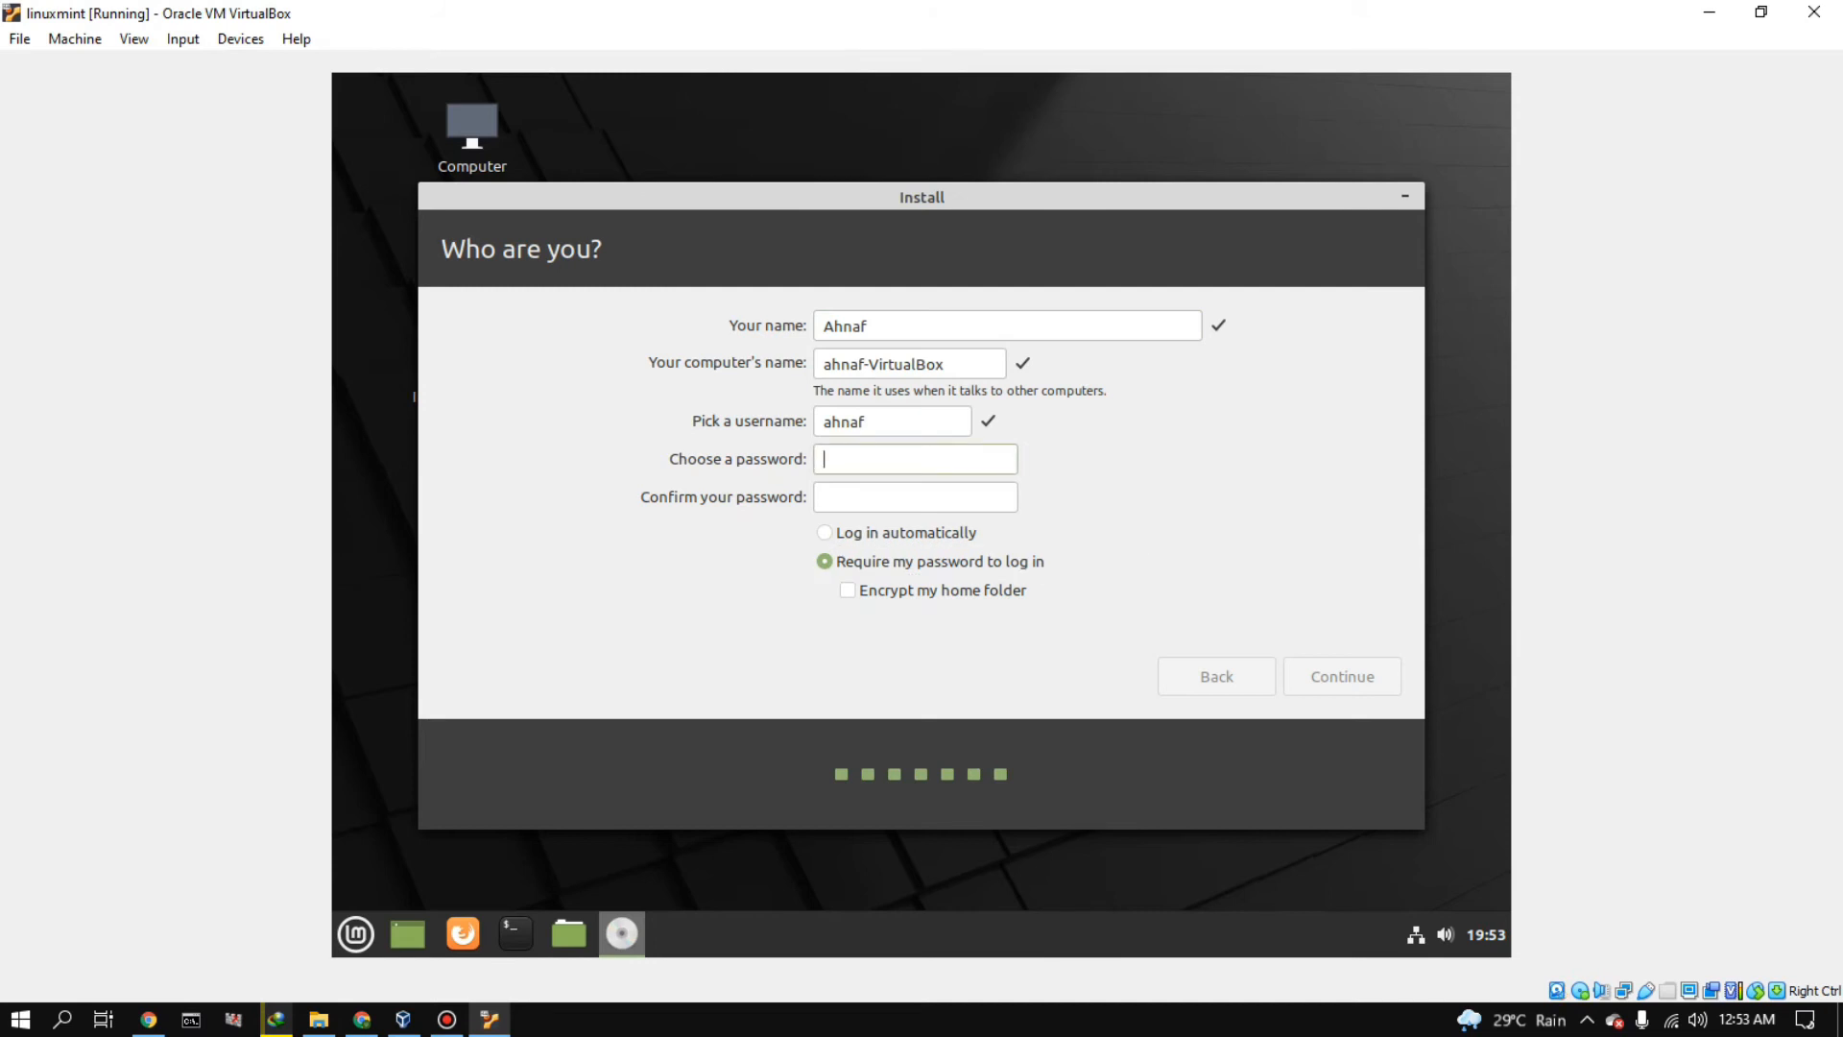
{"action": "type", "text": "123456"}
{"action": "key", "text": "Tab"}
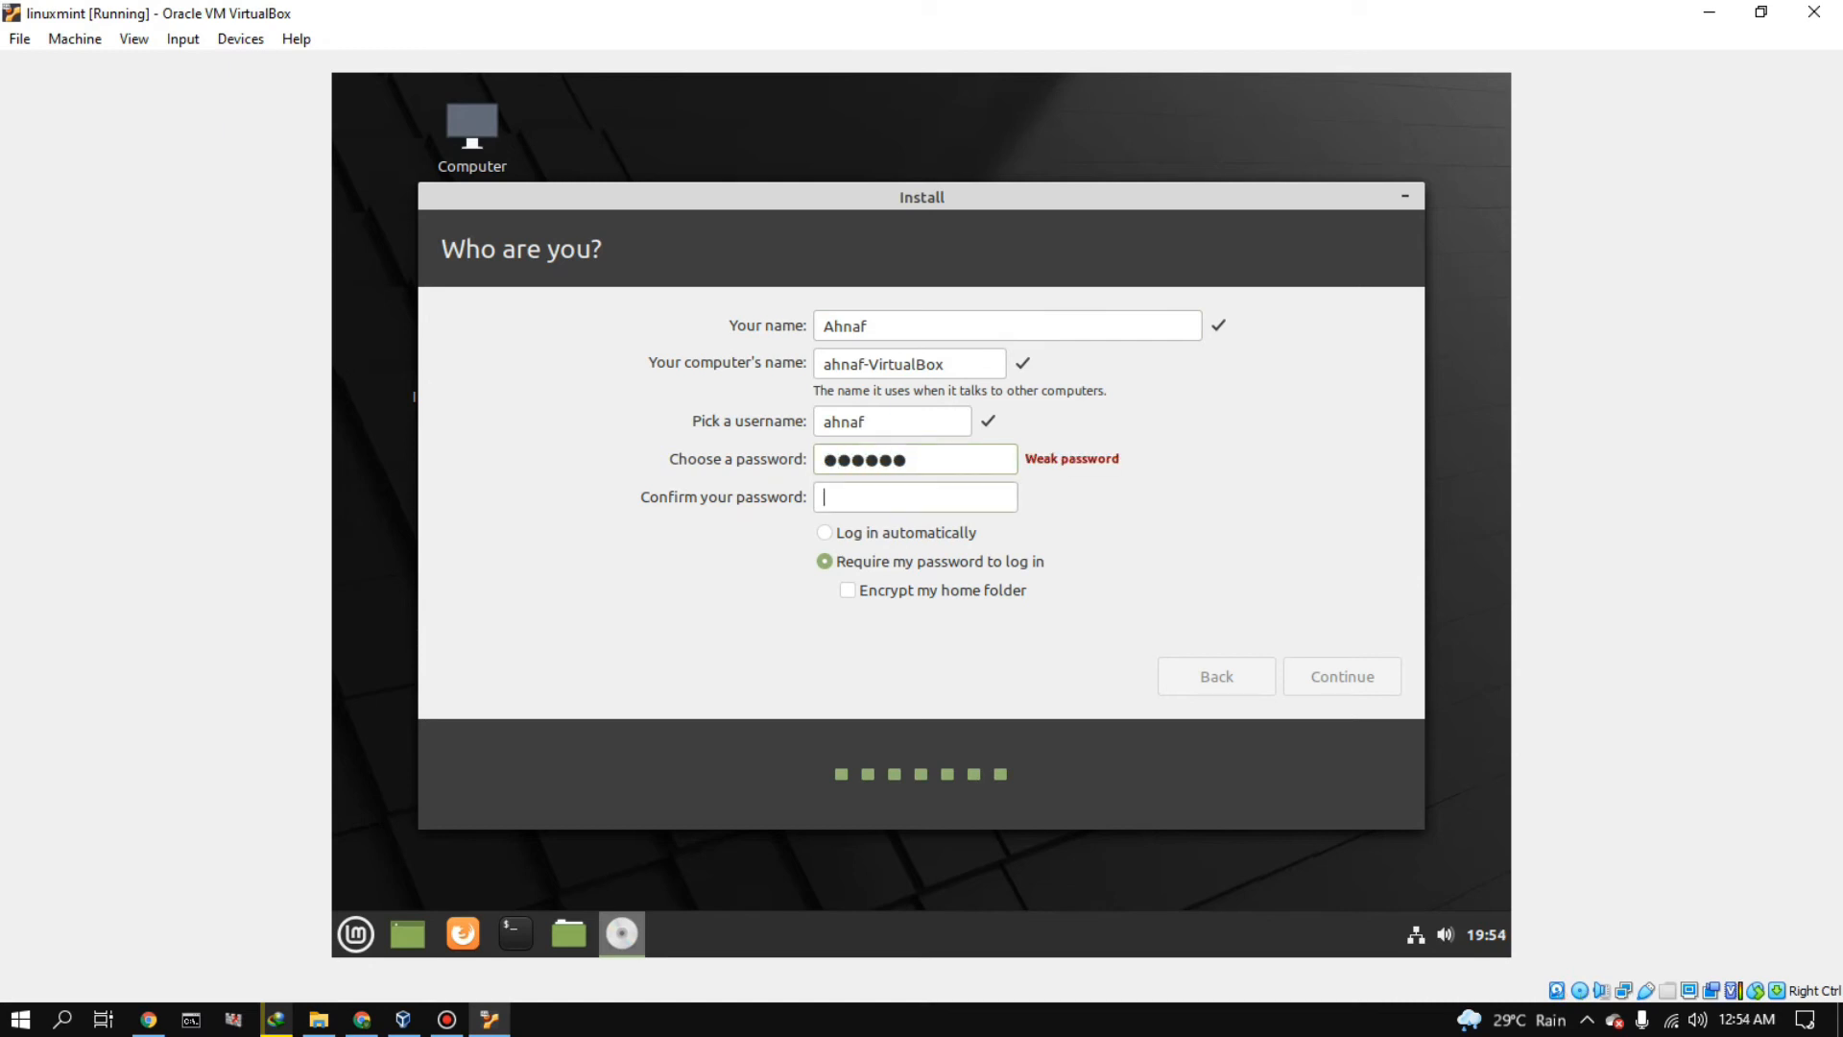
{"action": "type", "text": "123456"}
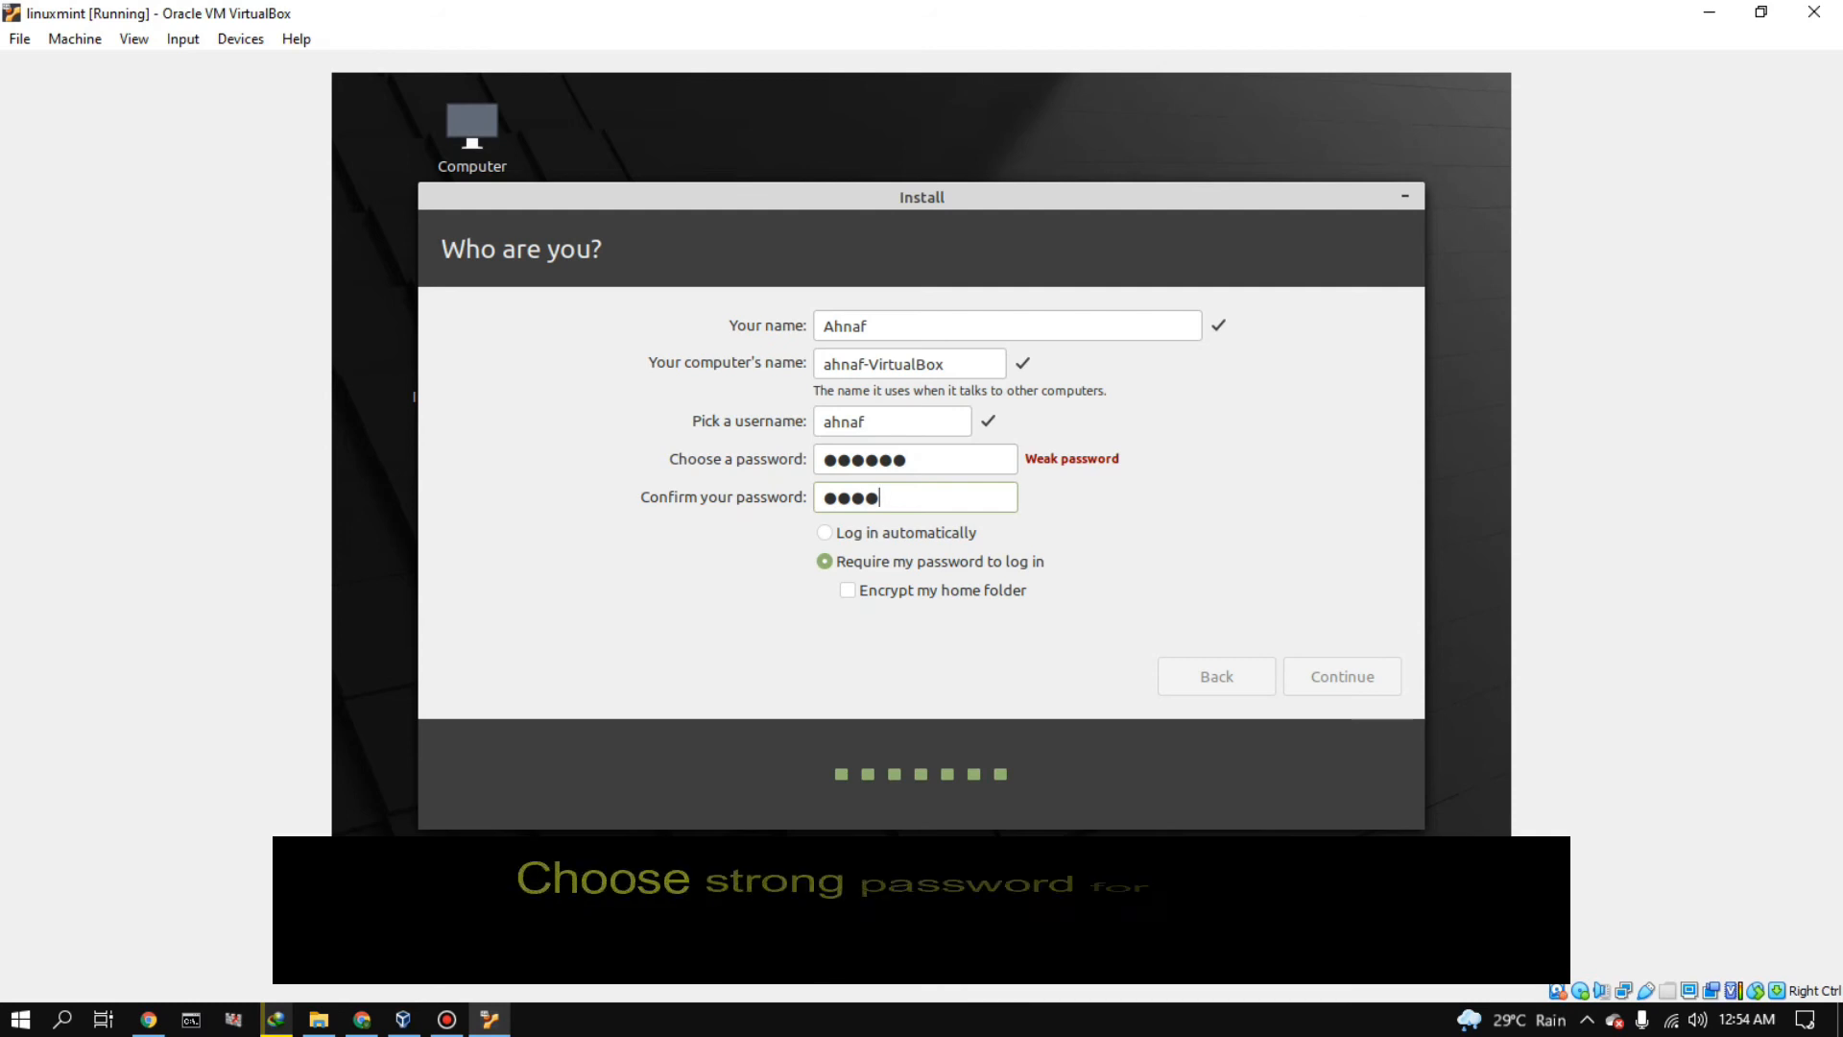
{"action": "key", "text": "Tab"}
{"action": "key", "text": "Up"}
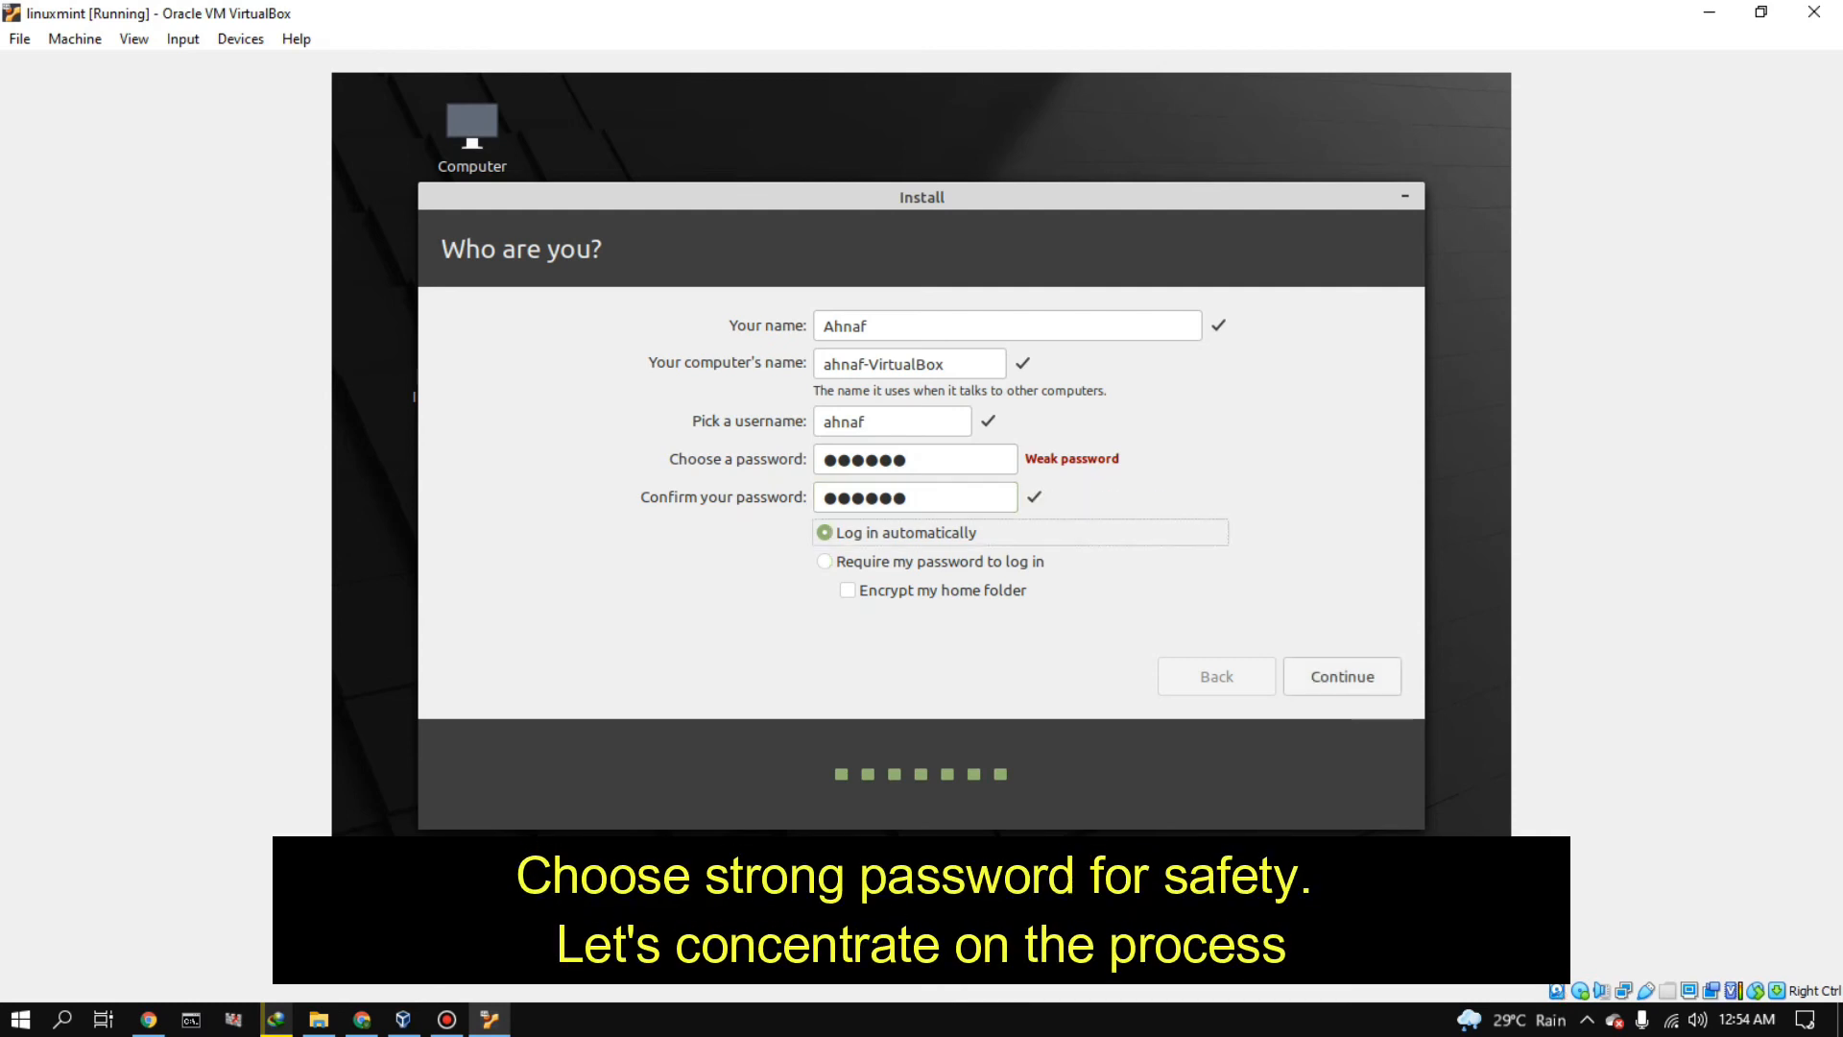
{"action": "key", "text": "Tab"}
{"action": "key", "text": "Return"}
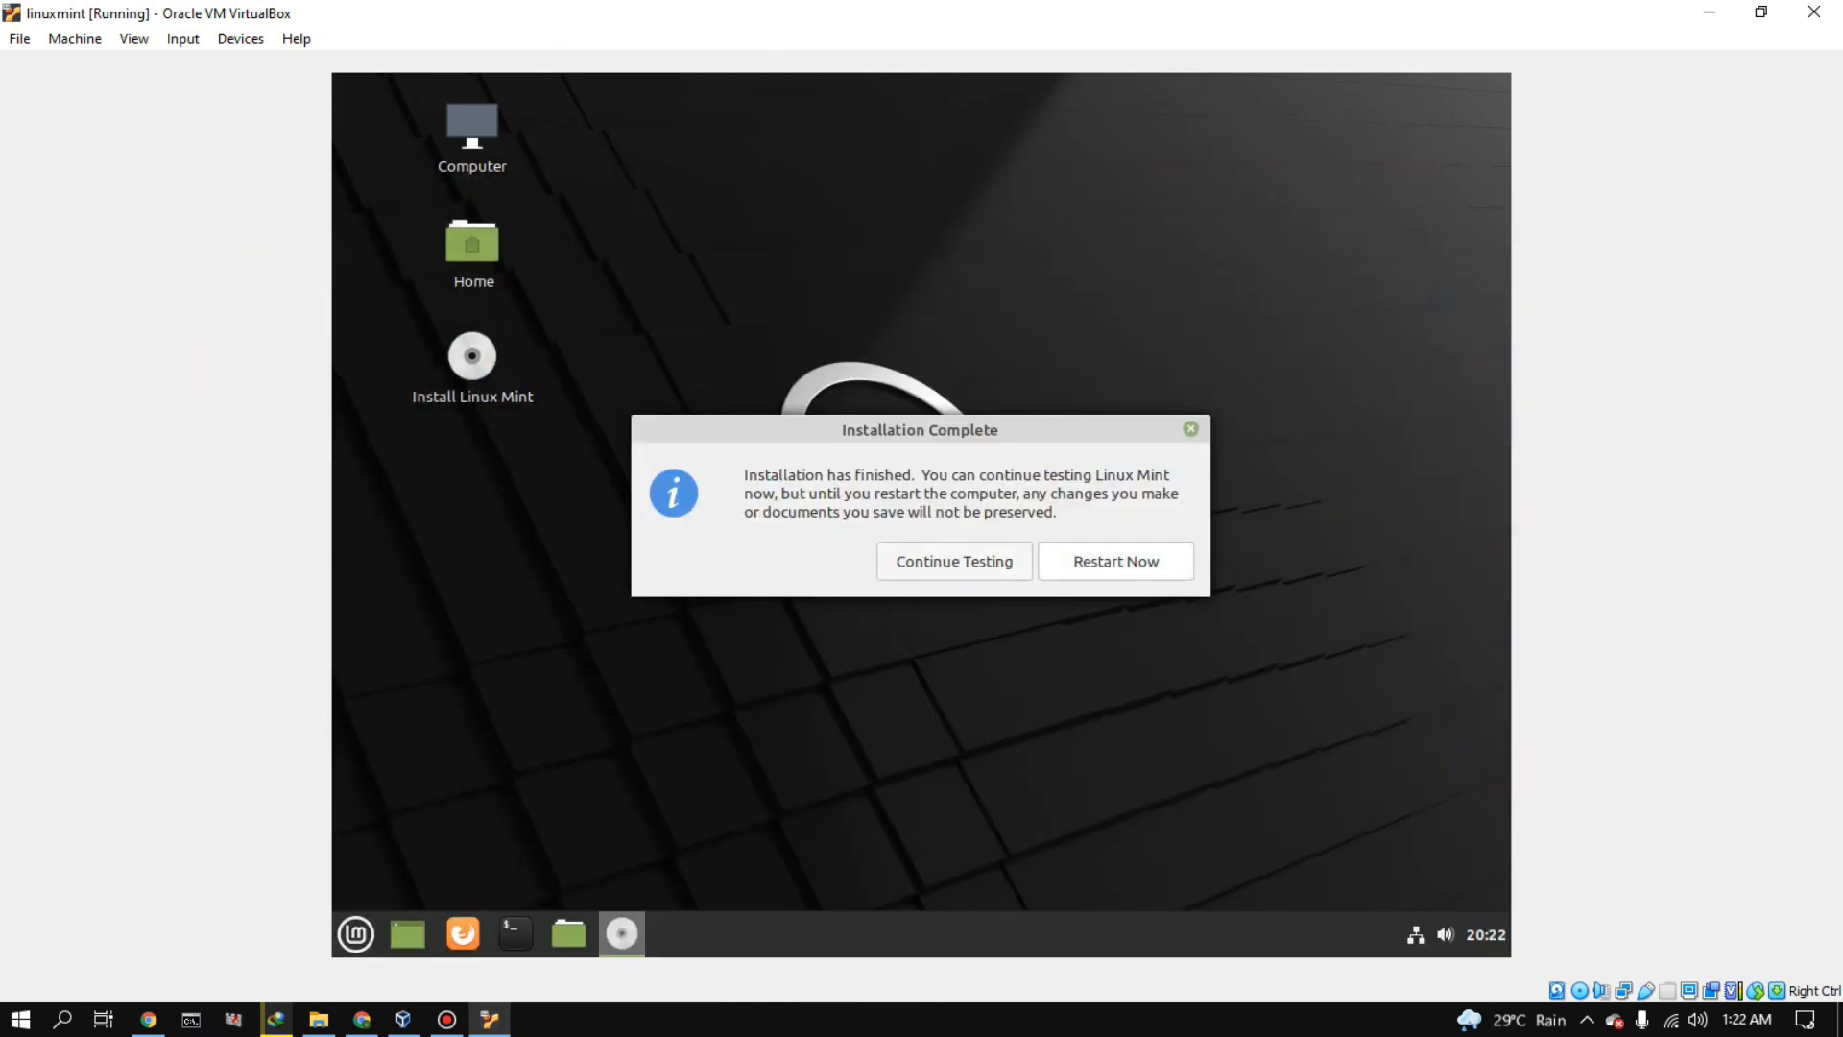
- Restart into the installed system and insert the Guest Additions CD image
{"action": "left_click", "coordinate": [1116, 561]}
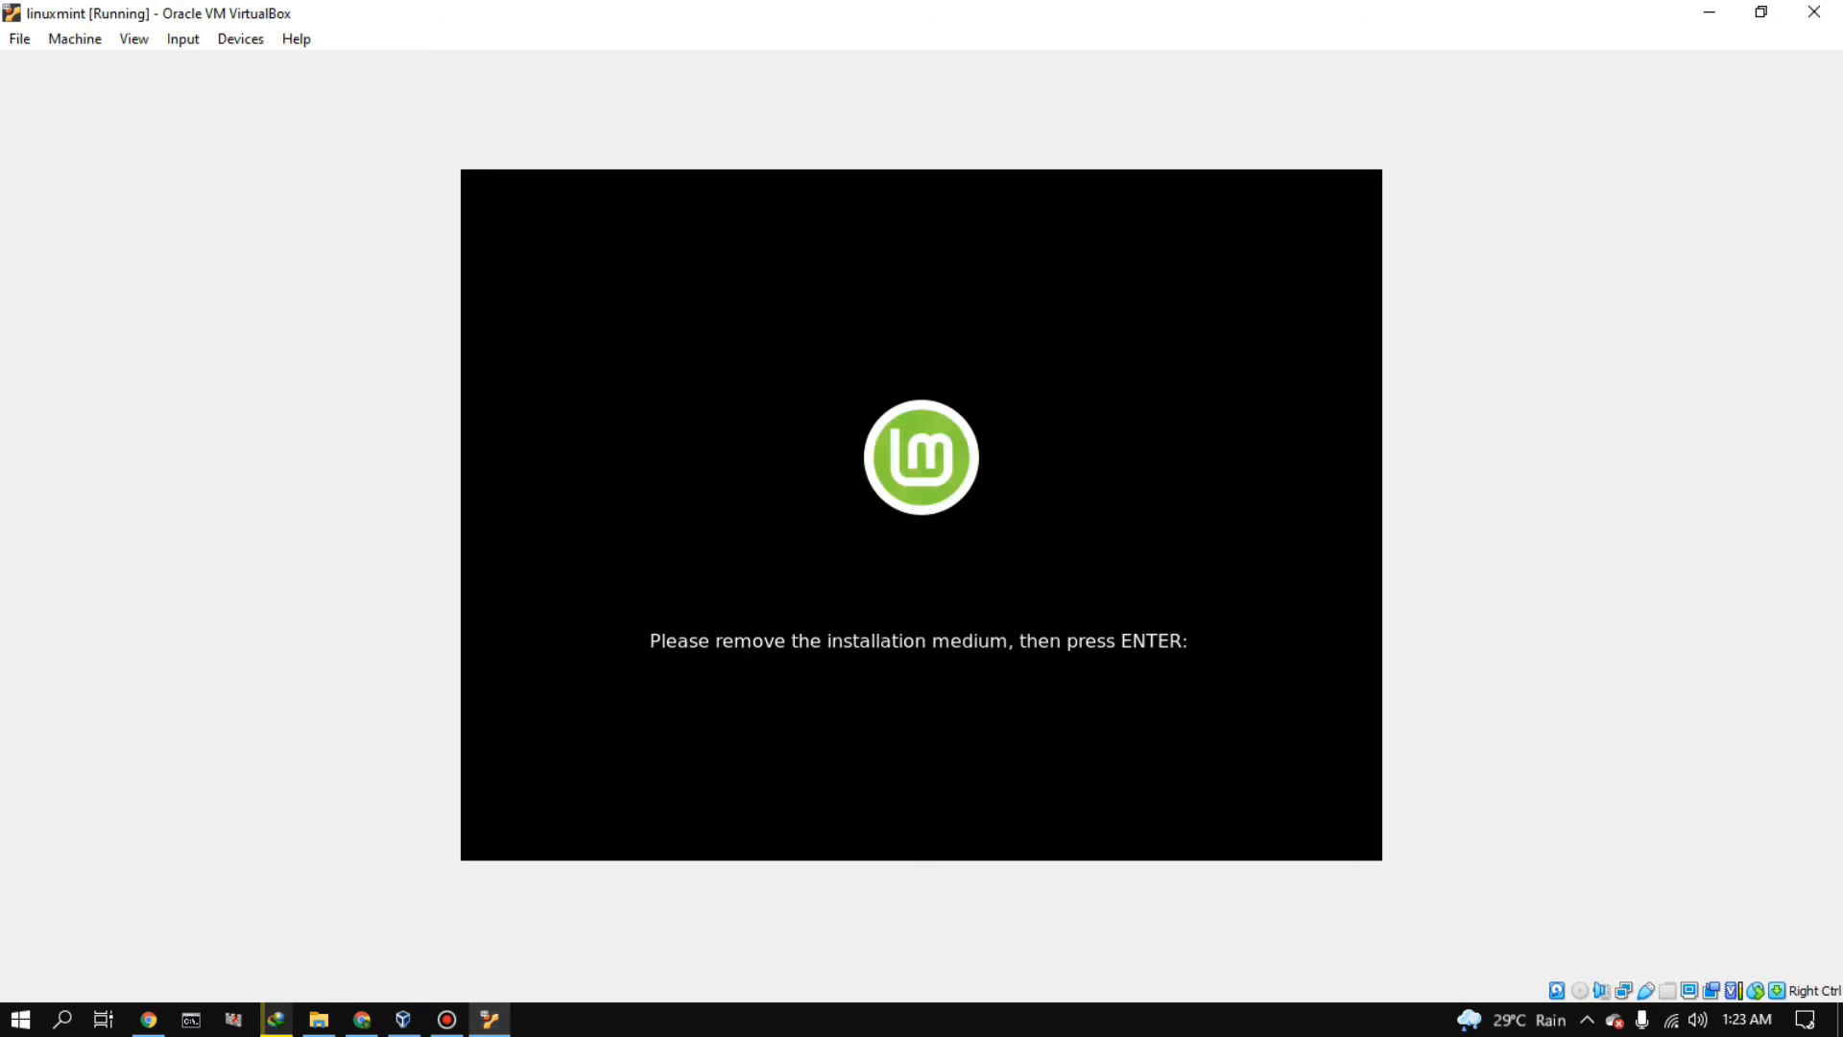
{"action": "key", "text": "Return"}
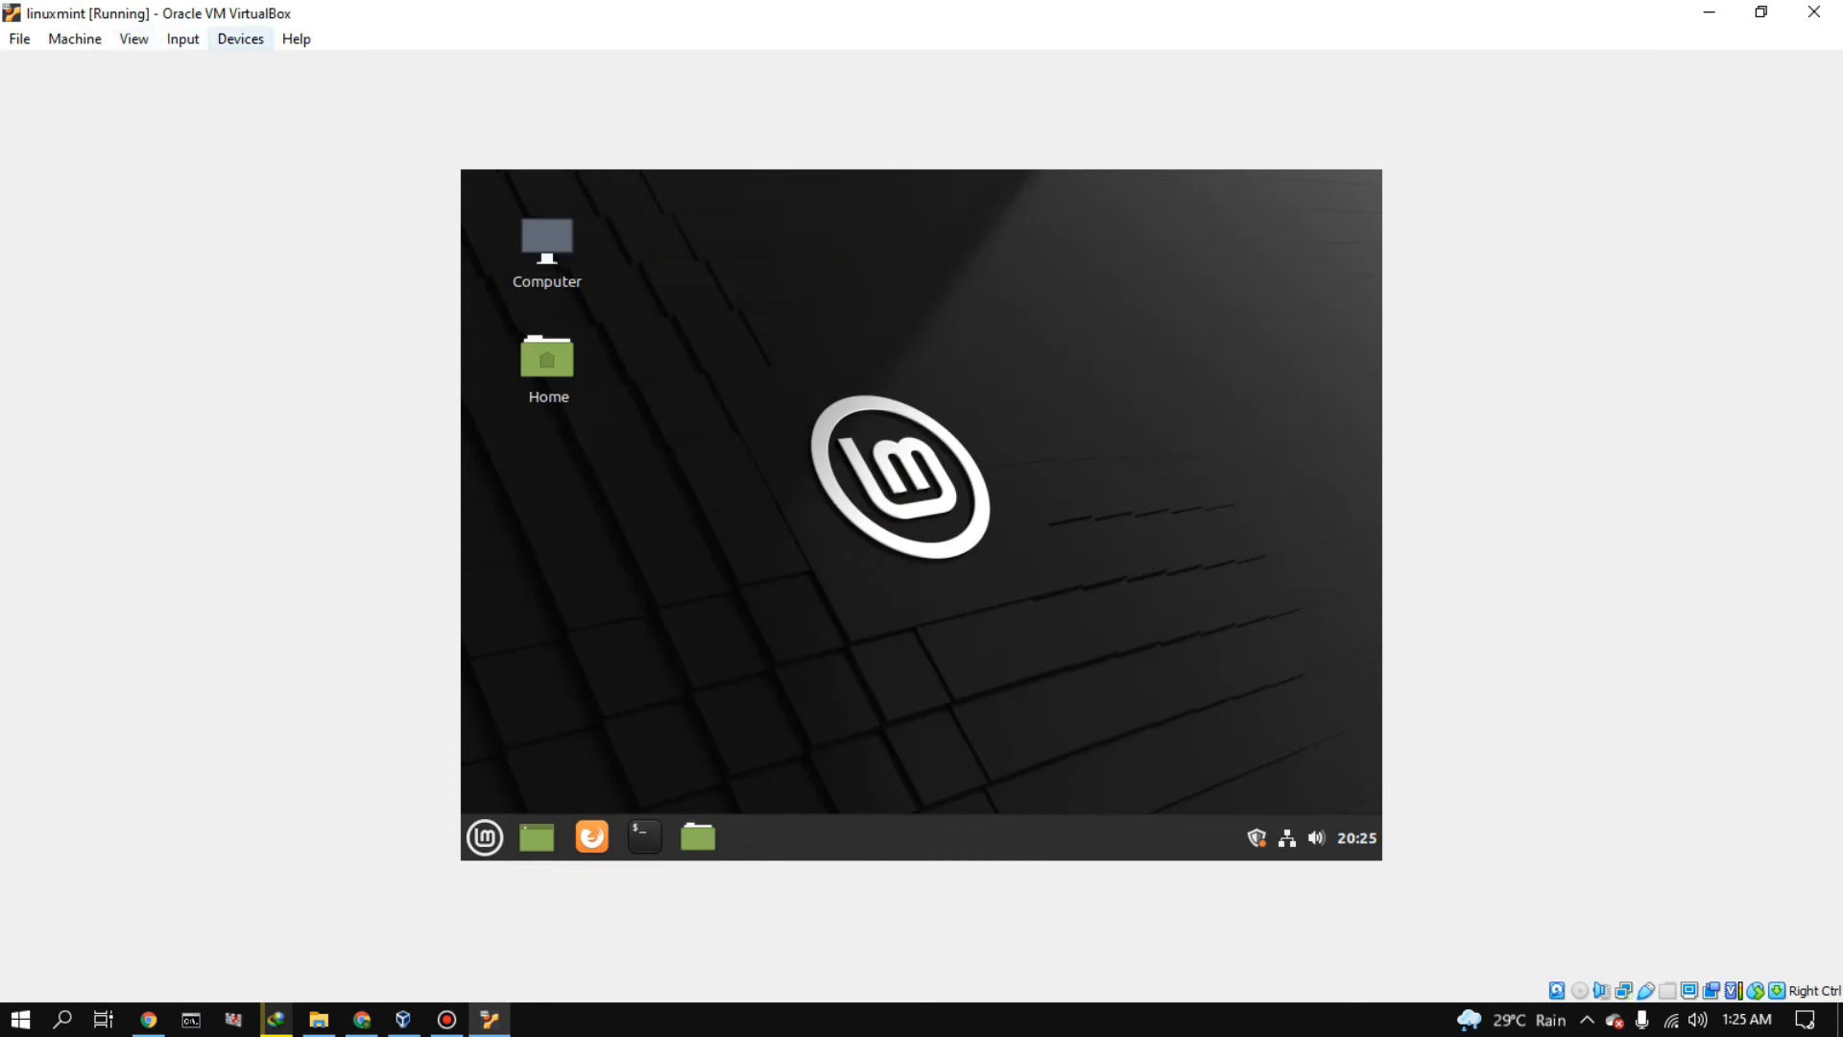
{"action": "left_click", "coordinate": [240, 39]}
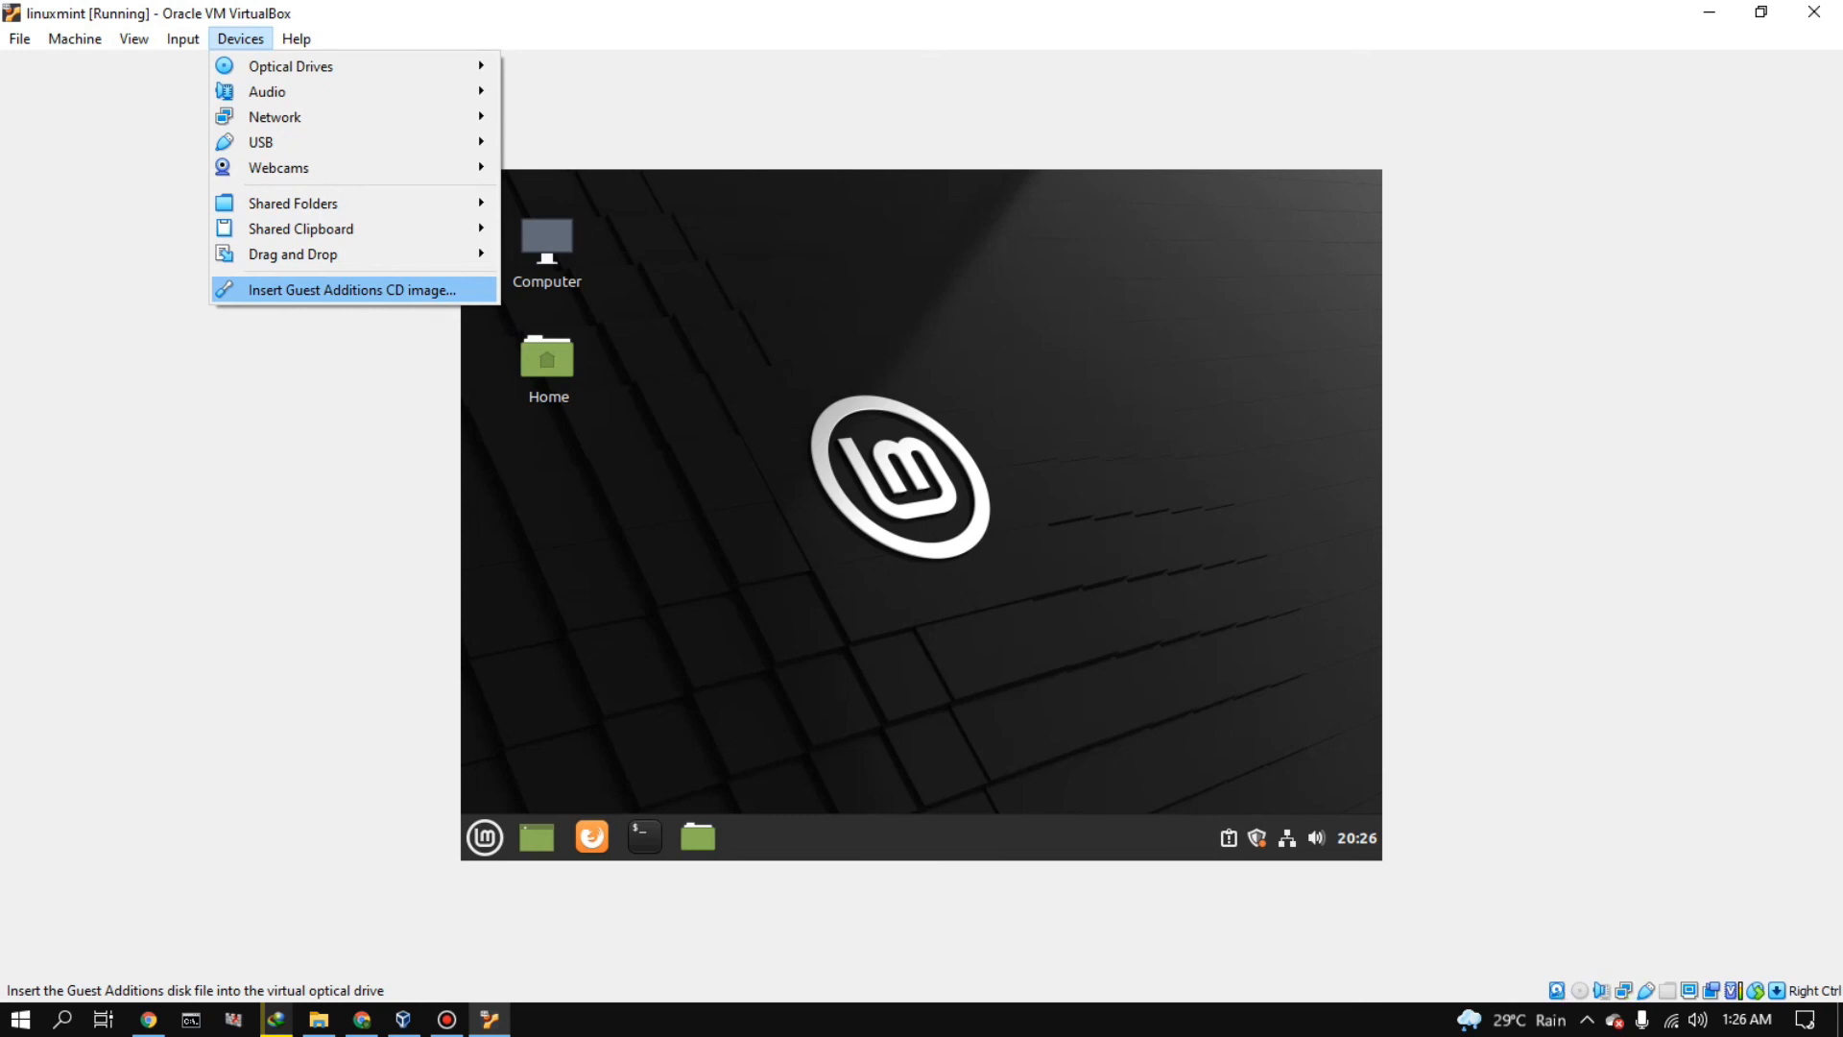
{"action": "left_click", "coordinate": [351, 289]}
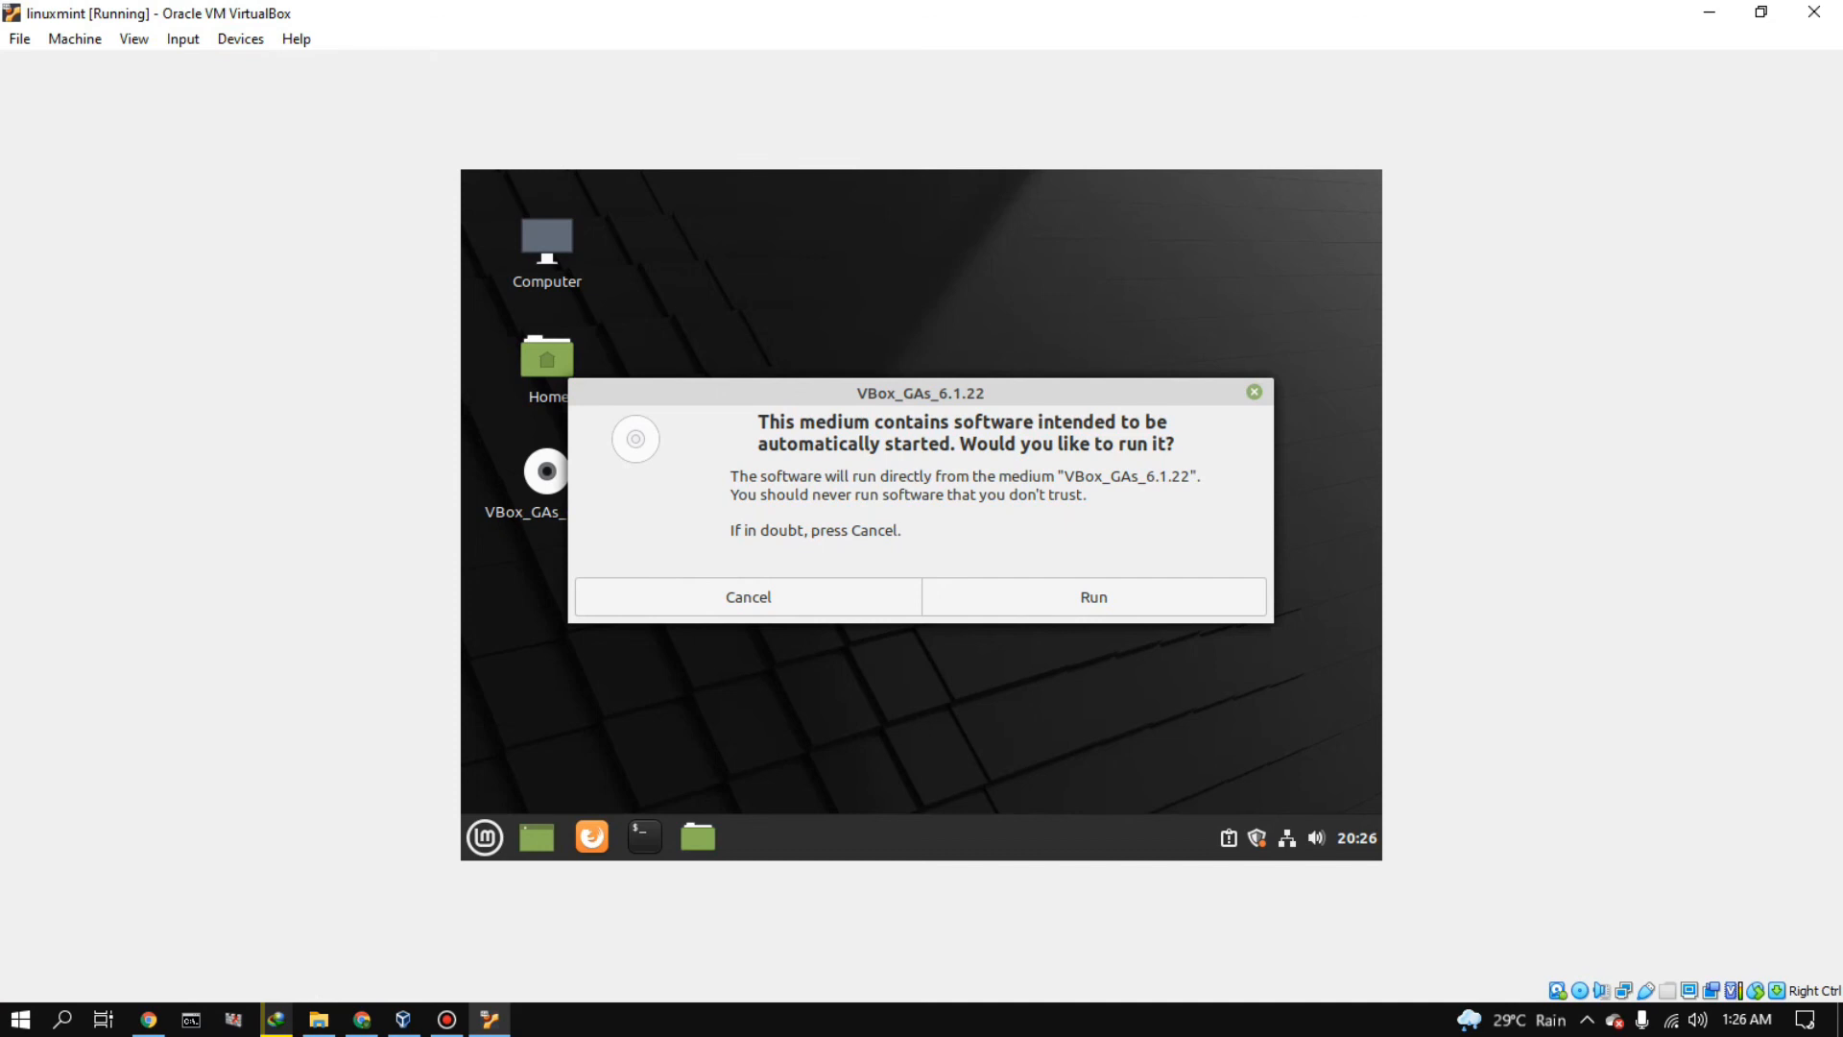
- Run the Guest Additions software from the disc, authenticating with the account password
{"action": "left_click", "coordinate": [1235, 183]}
{"action": "left_click", "coordinate": [1092, 596]}
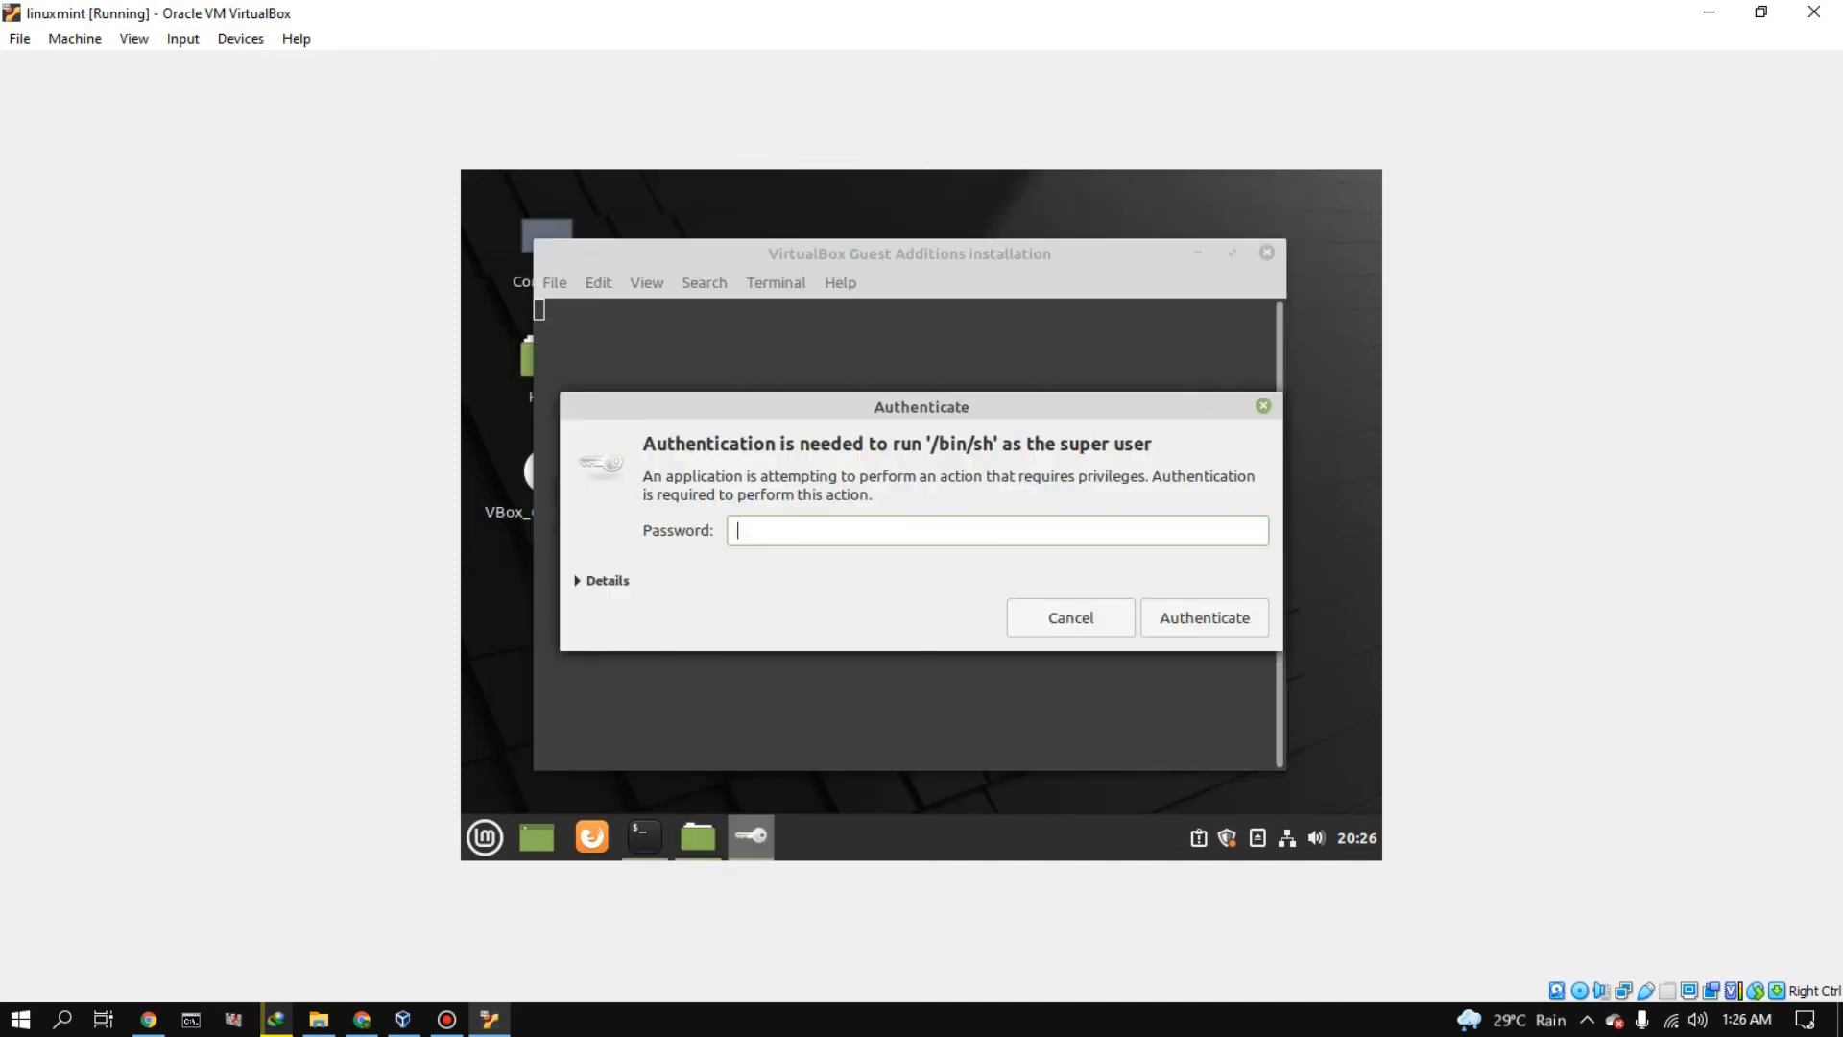
{"action": "type", "text": "******"}
{"action": "key", "text": "Return"}
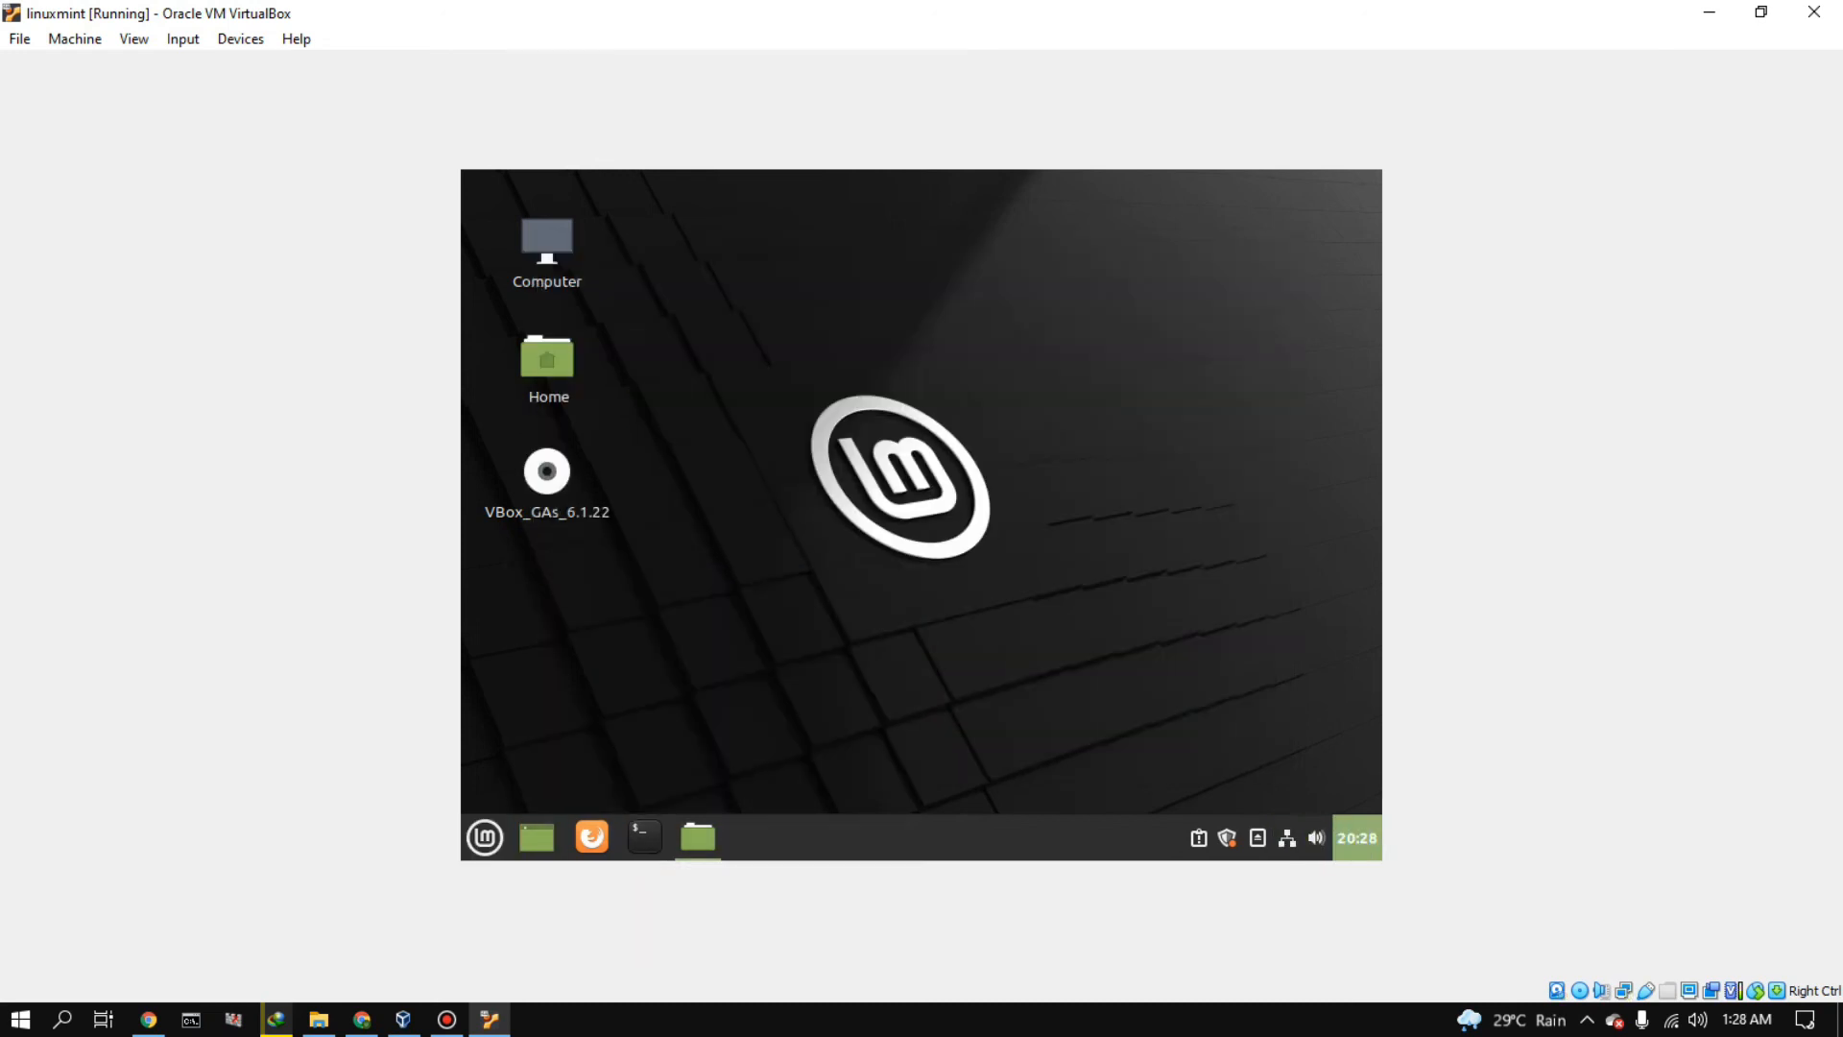
- Show the linuxmint machine in full-screen mode and return it to the windowed view
{"action": "key", "text": "super"}
{"action": "left_click", "coordinate": [521, 452]}
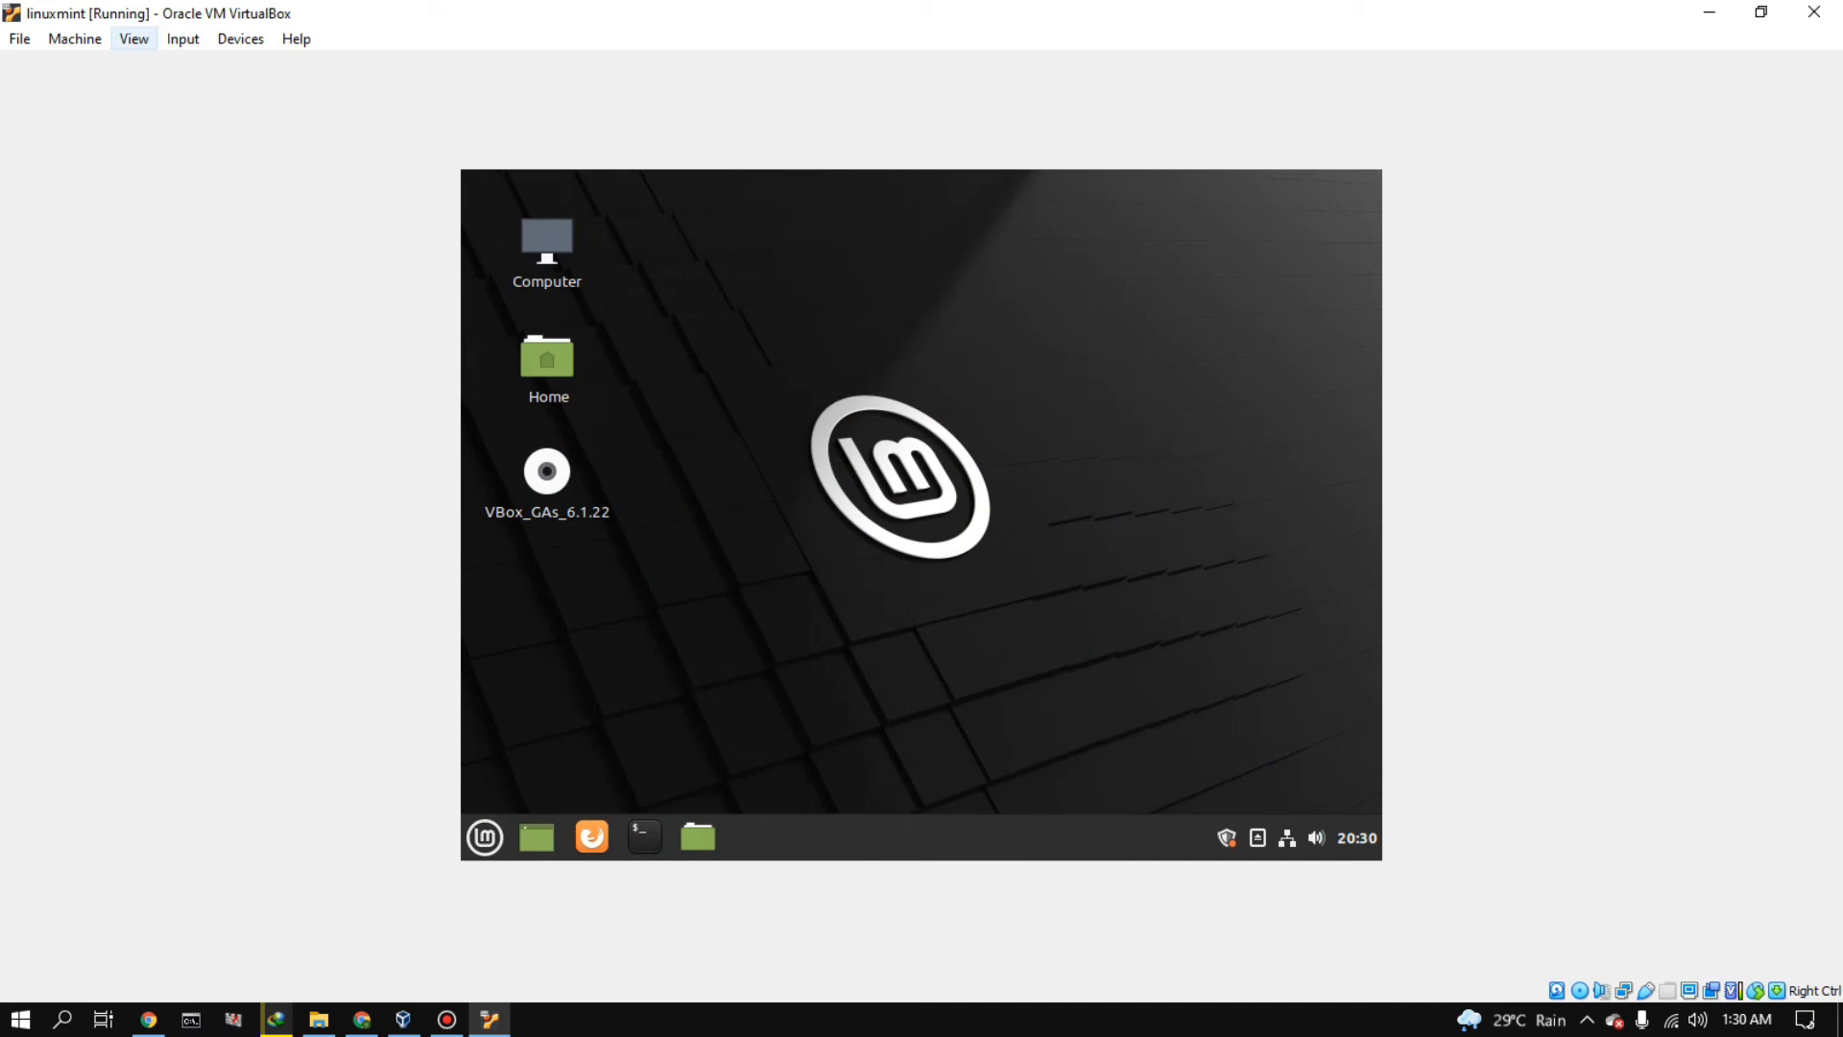
{"action": "left_click", "coordinate": [133, 39]}
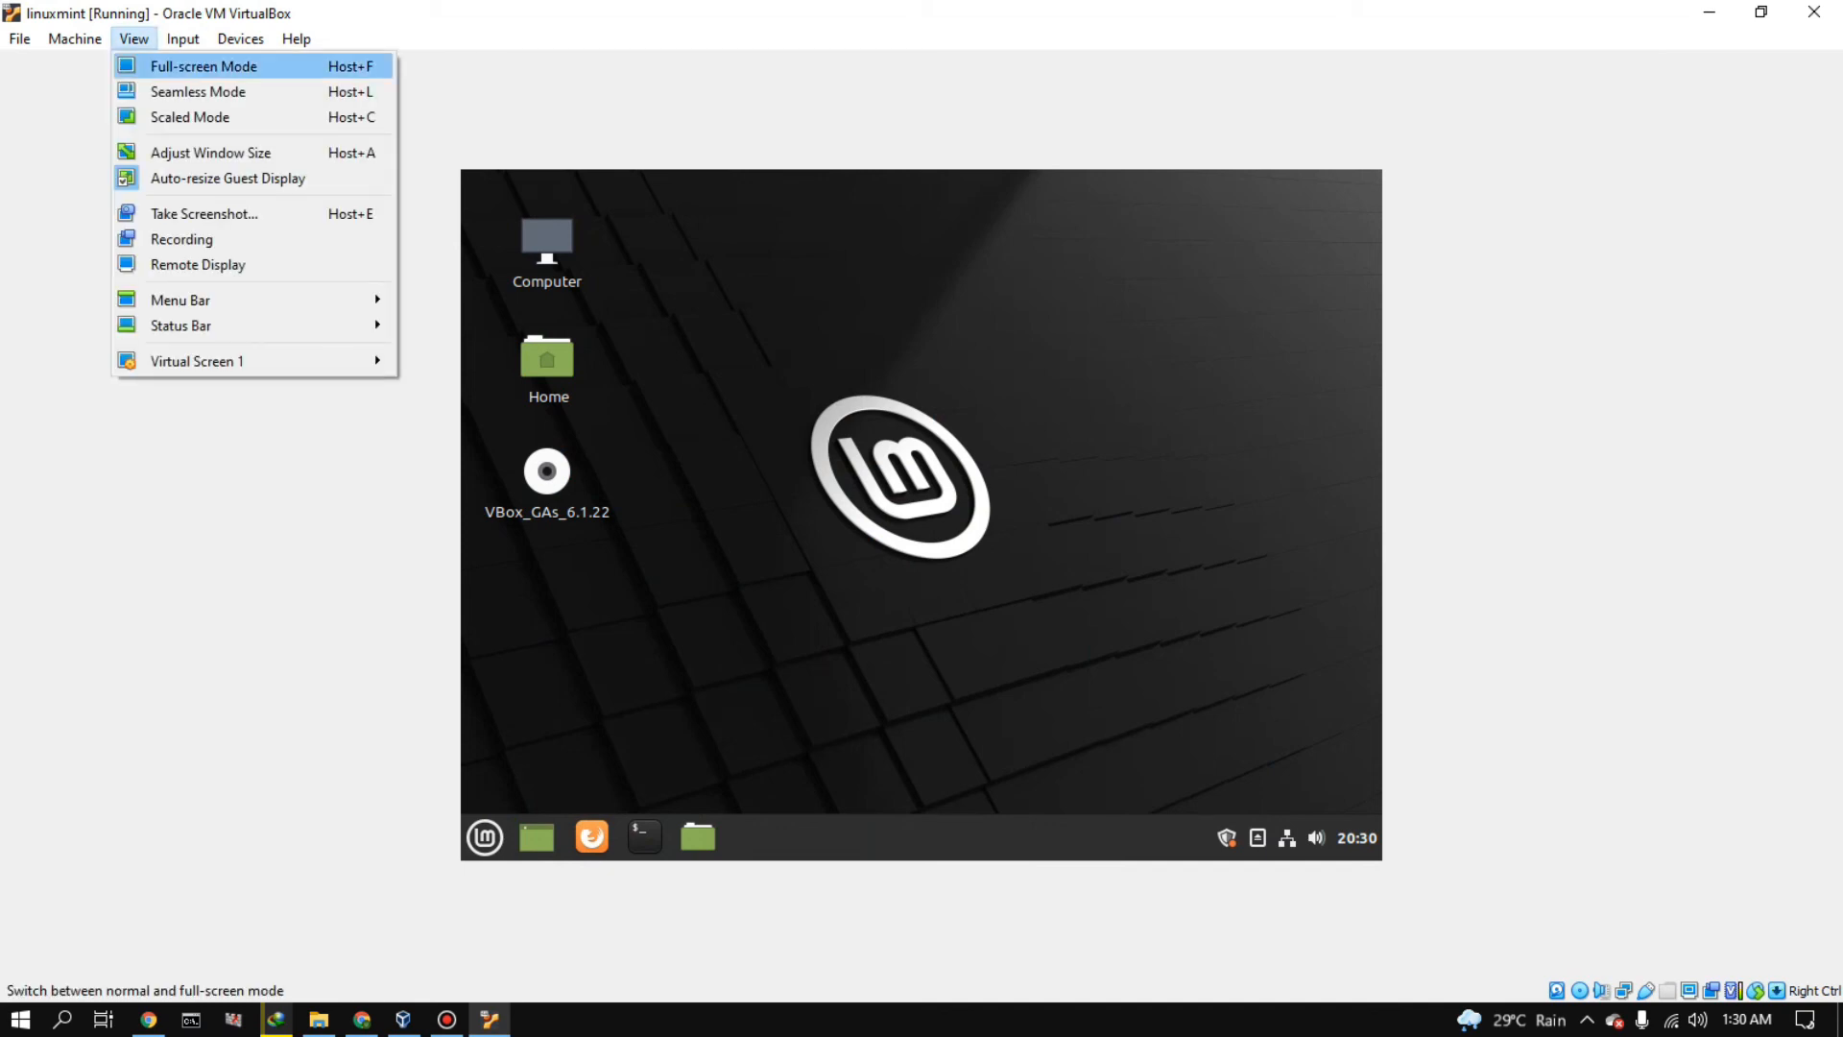
{"action": "left_click", "coordinate": [203, 65]}
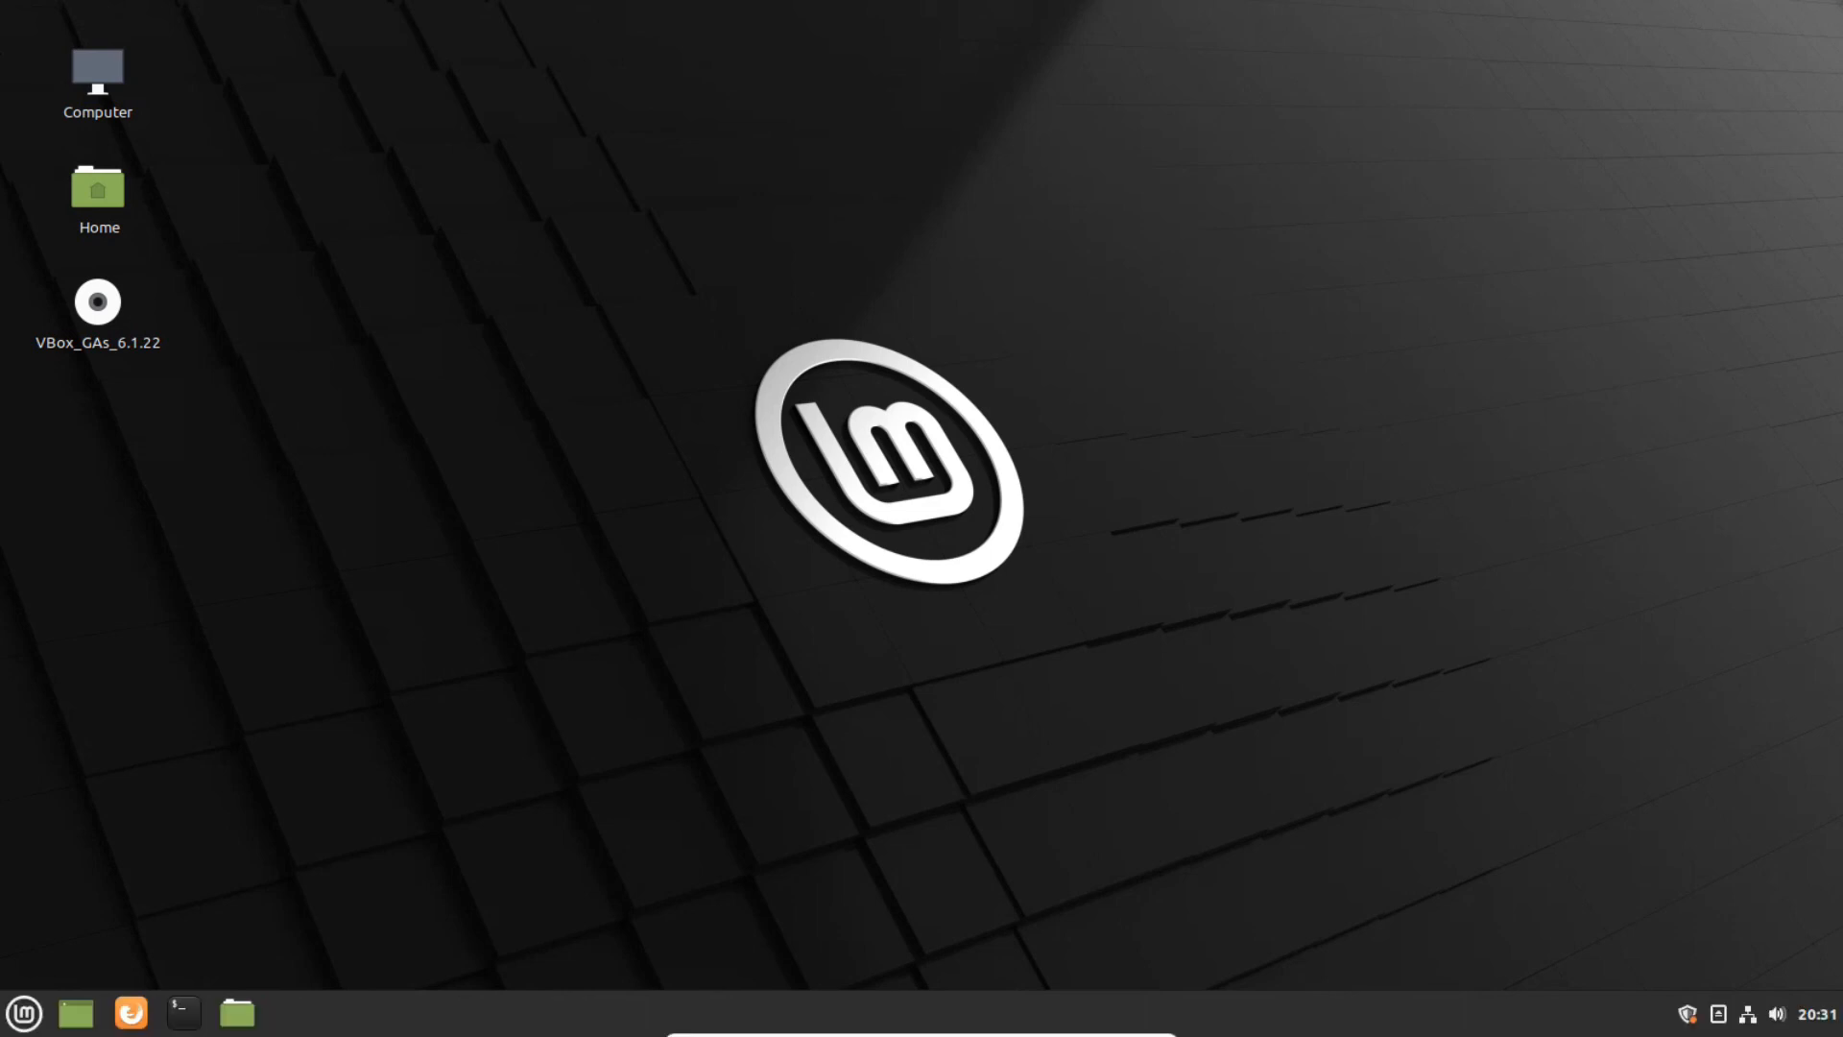
{"action": "left_click", "coordinate": [1135, 1024]}
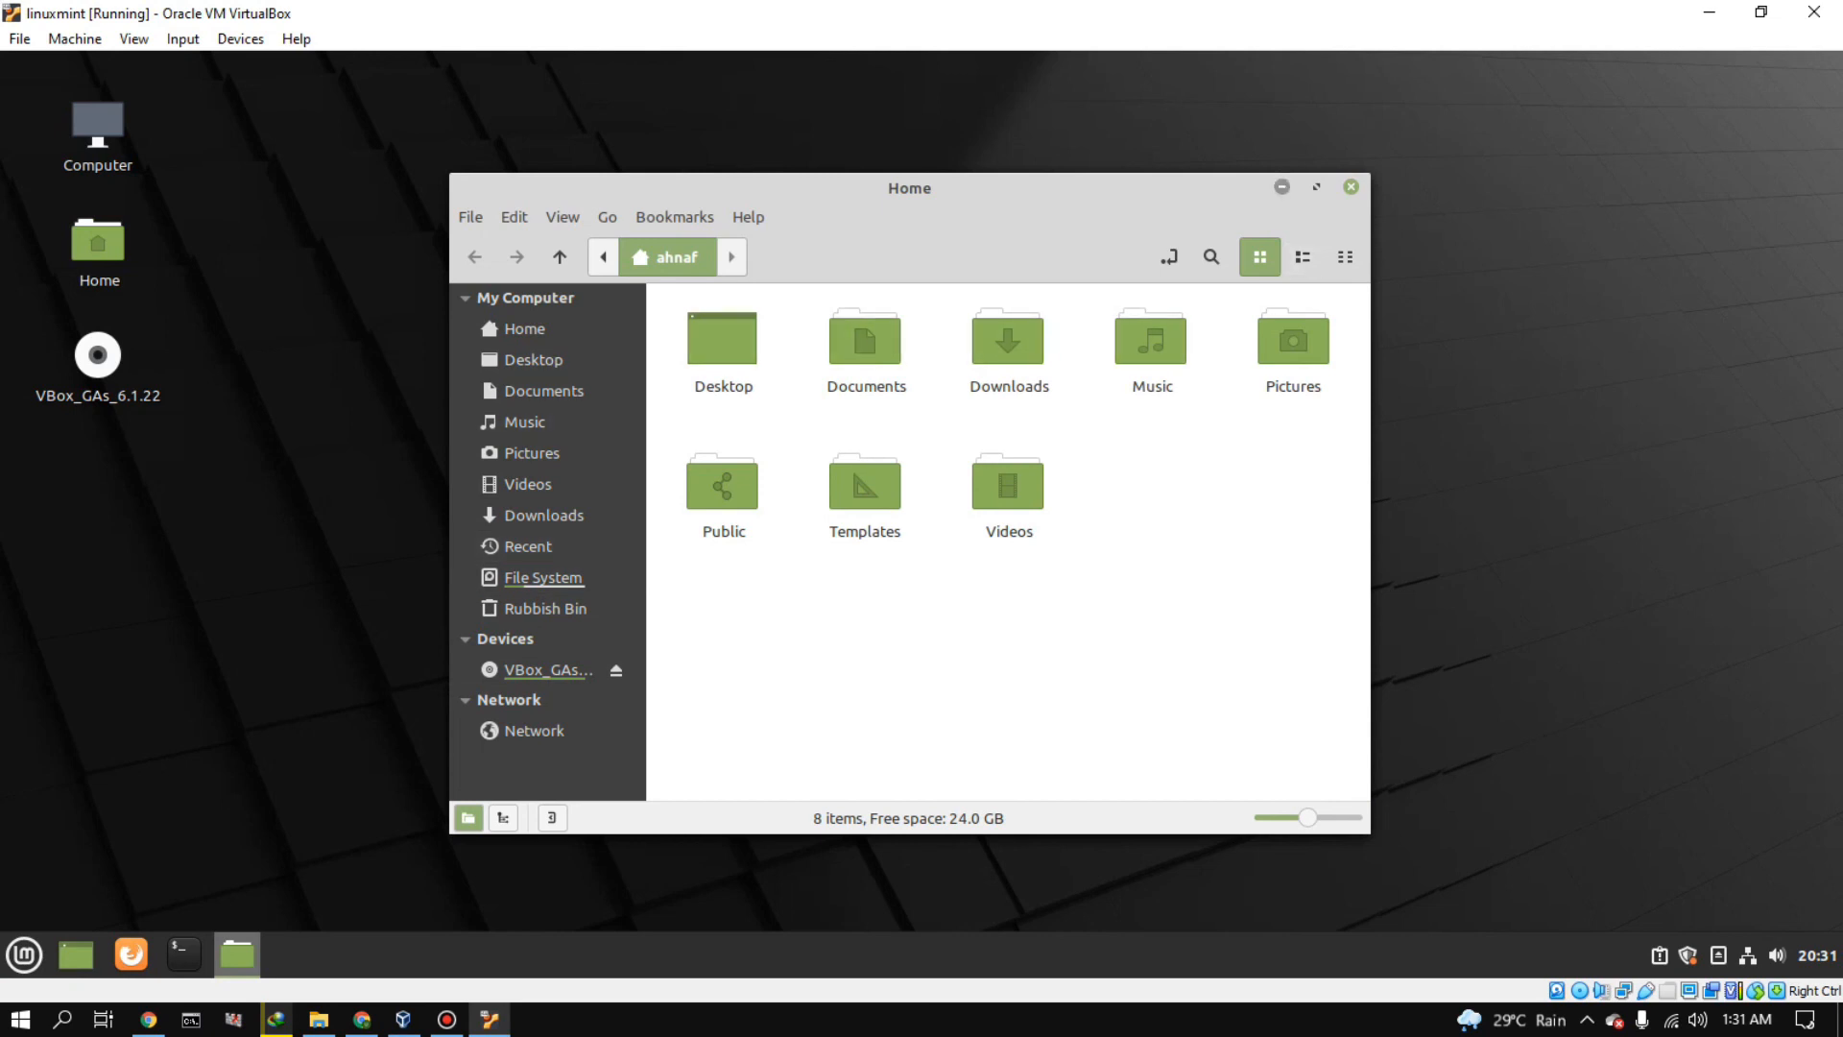
- Minimize the Home folder window and look through the application categories in the Linux Mint menu
{"action": "left_click", "coordinate": [1283, 187]}
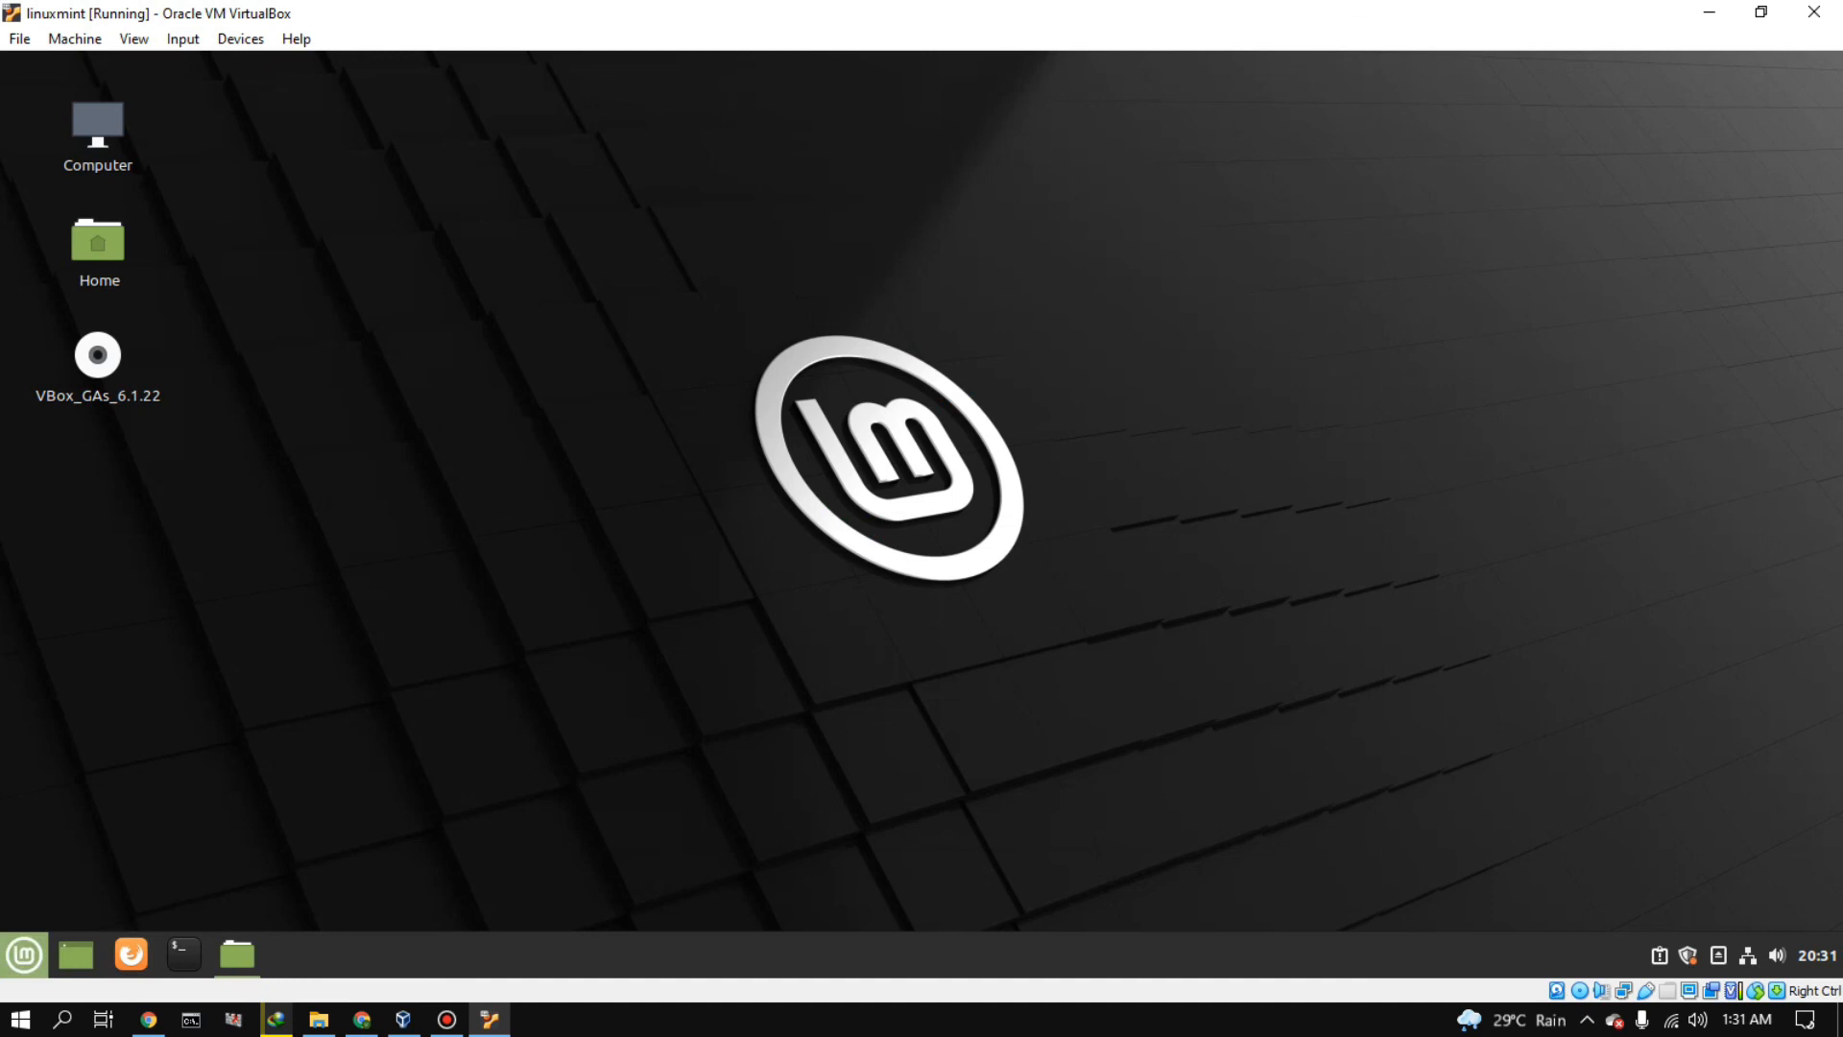
{"action": "left_click", "coordinate": [24, 953]}
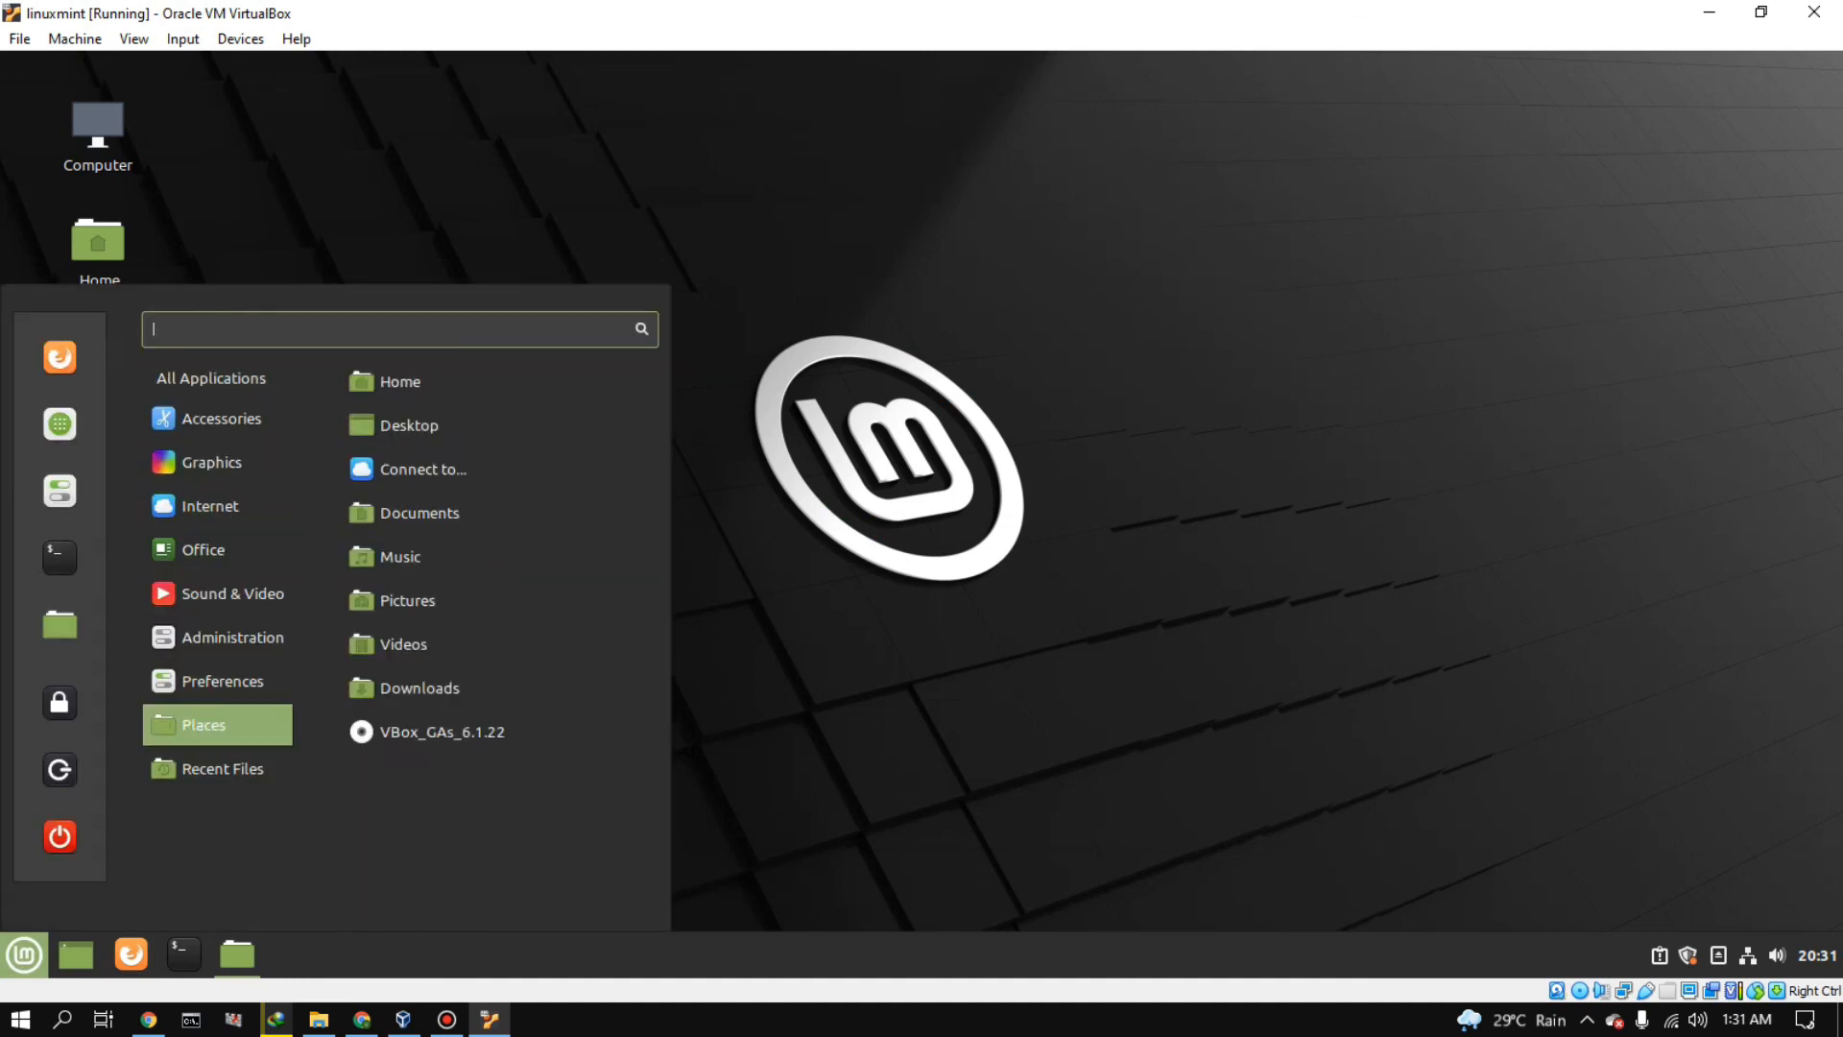
{"action": "mouse_move", "coordinate": [221, 419]}
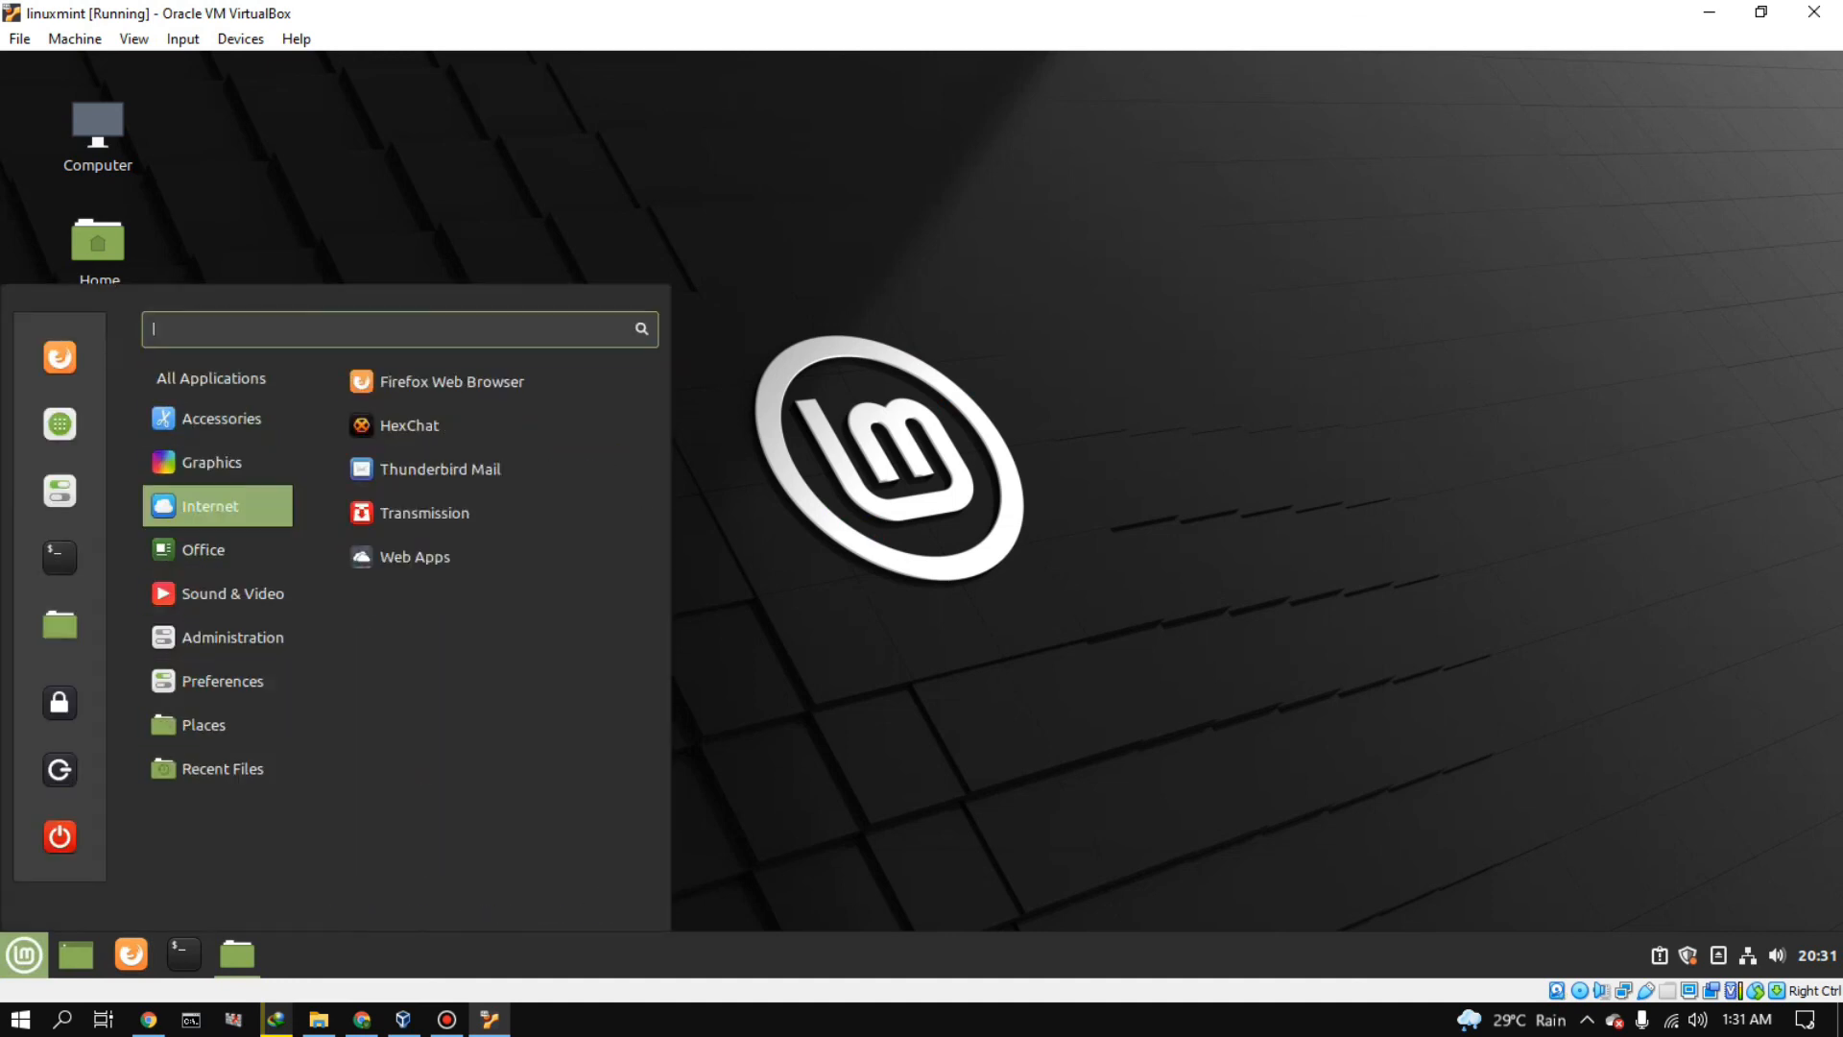
{"action": "mouse_move", "coordinate": [217, 549]}
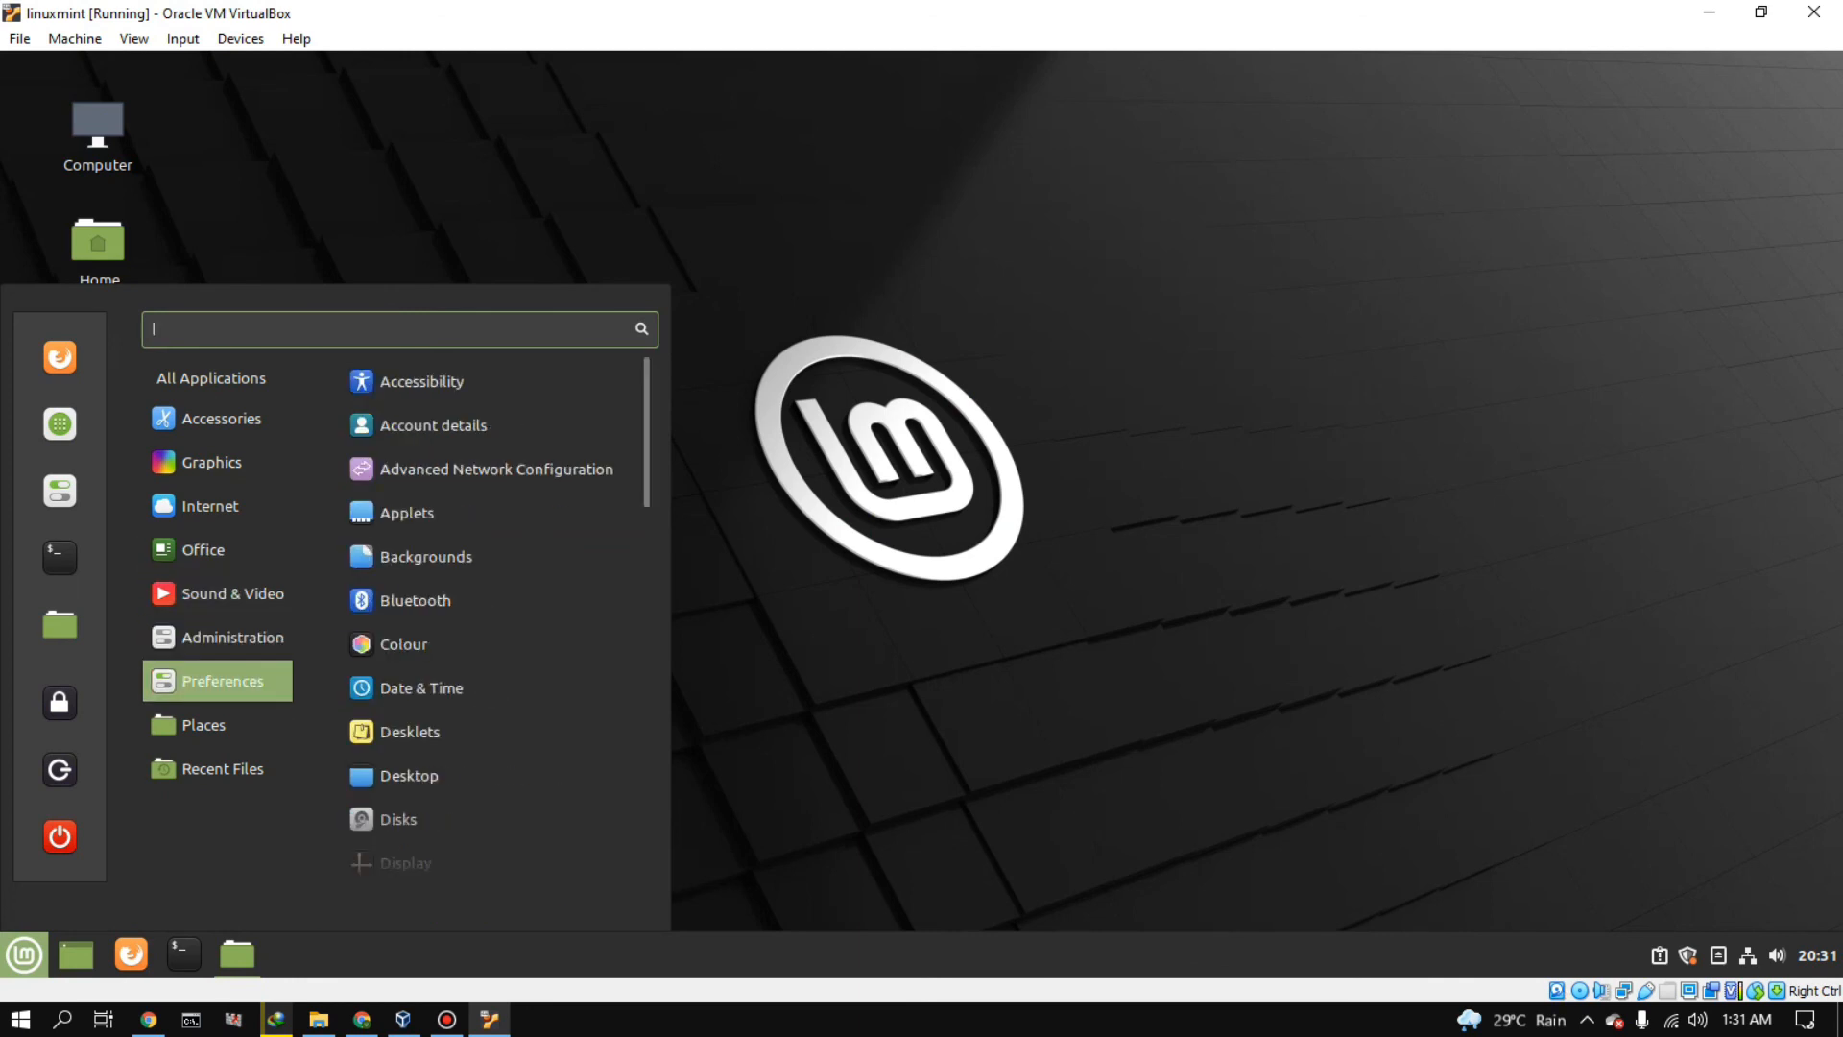
{"action": "left_click", "coordinate": [806, 645]}
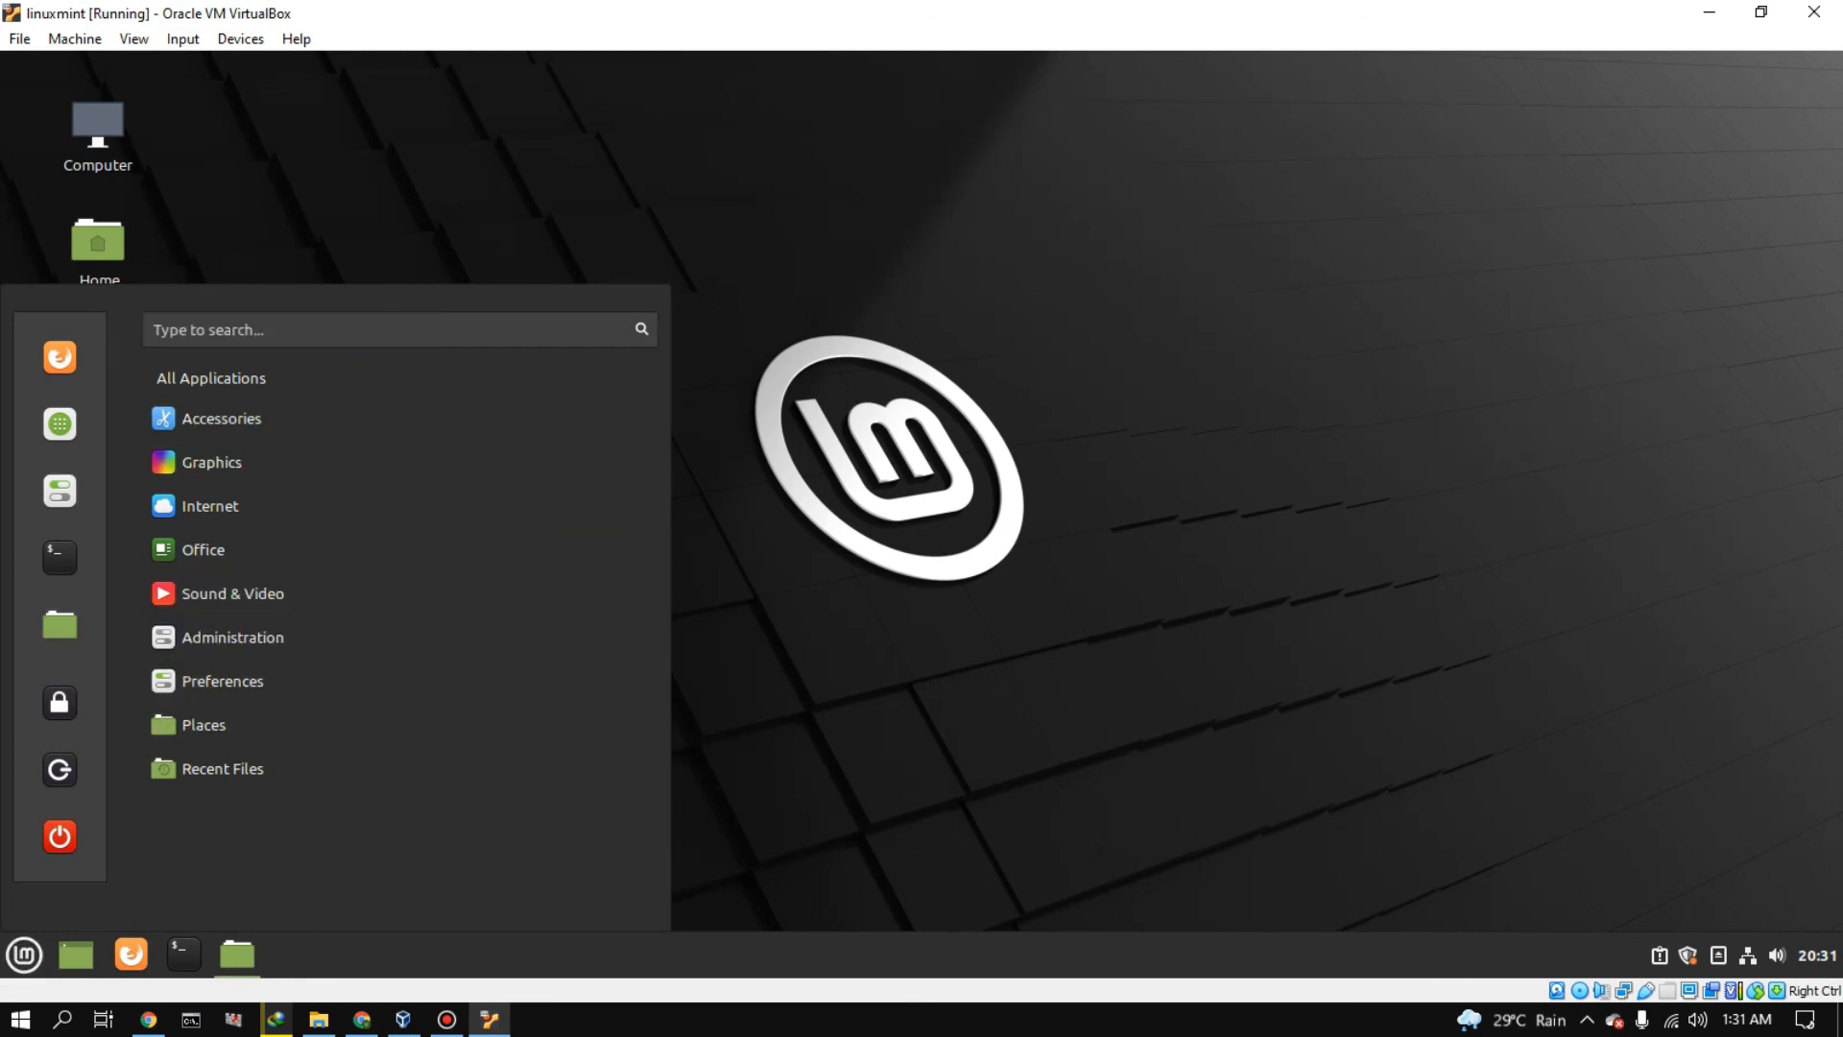